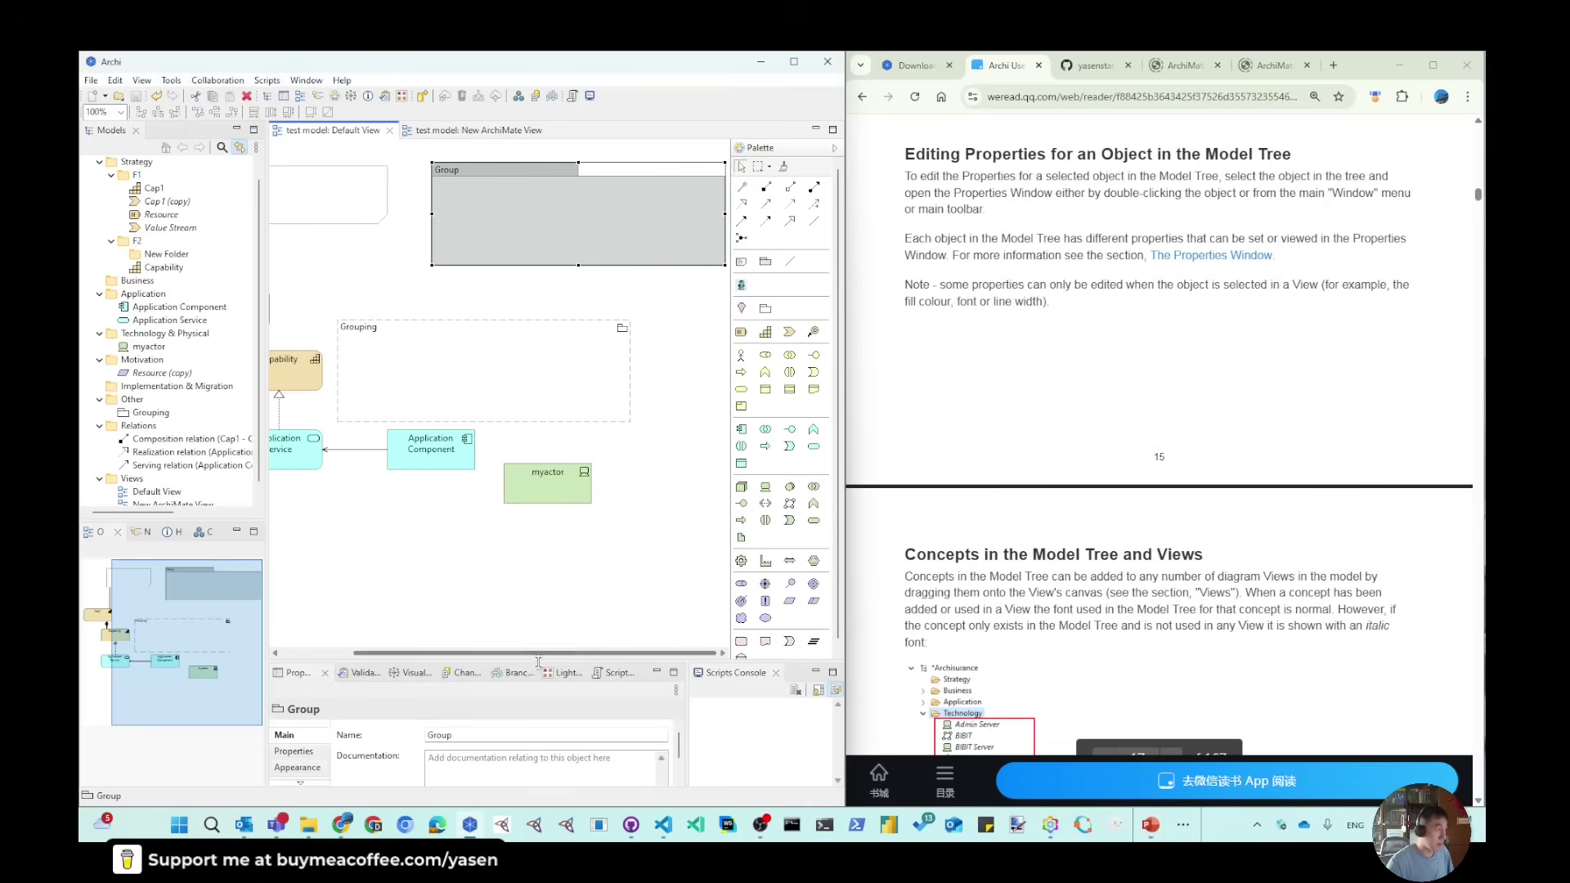
# Enlarge the properties area and review the Main, Properties and Analysis pages of the Capability element in folder F2.
pyautogui.moveTo(541, 664); pyautogui.dragTo(551, 539)
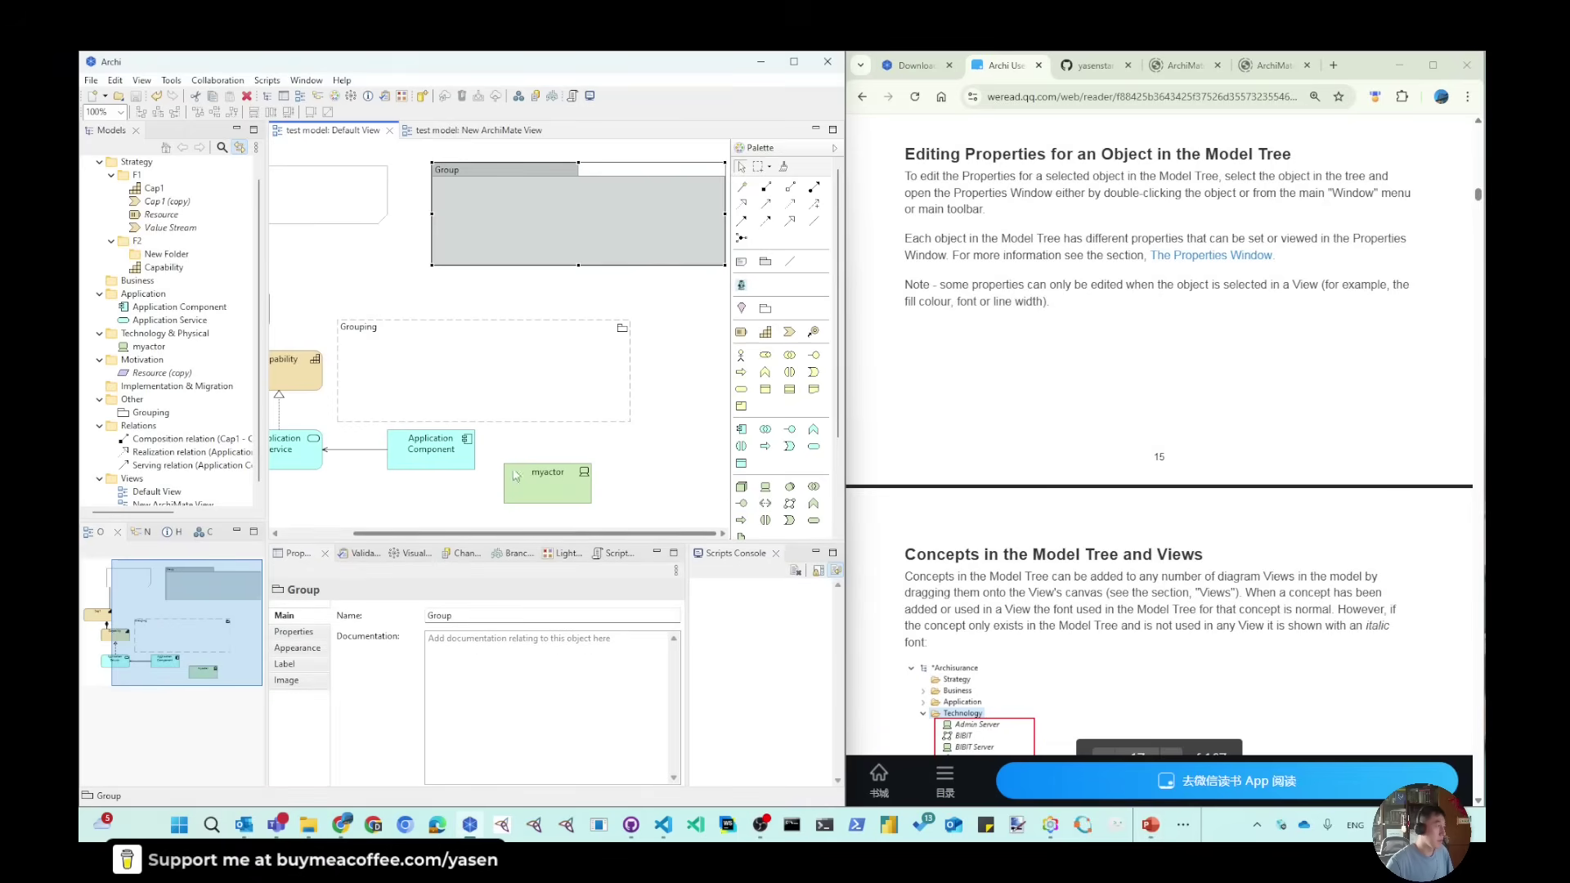
pyautogui.click(165, 268)
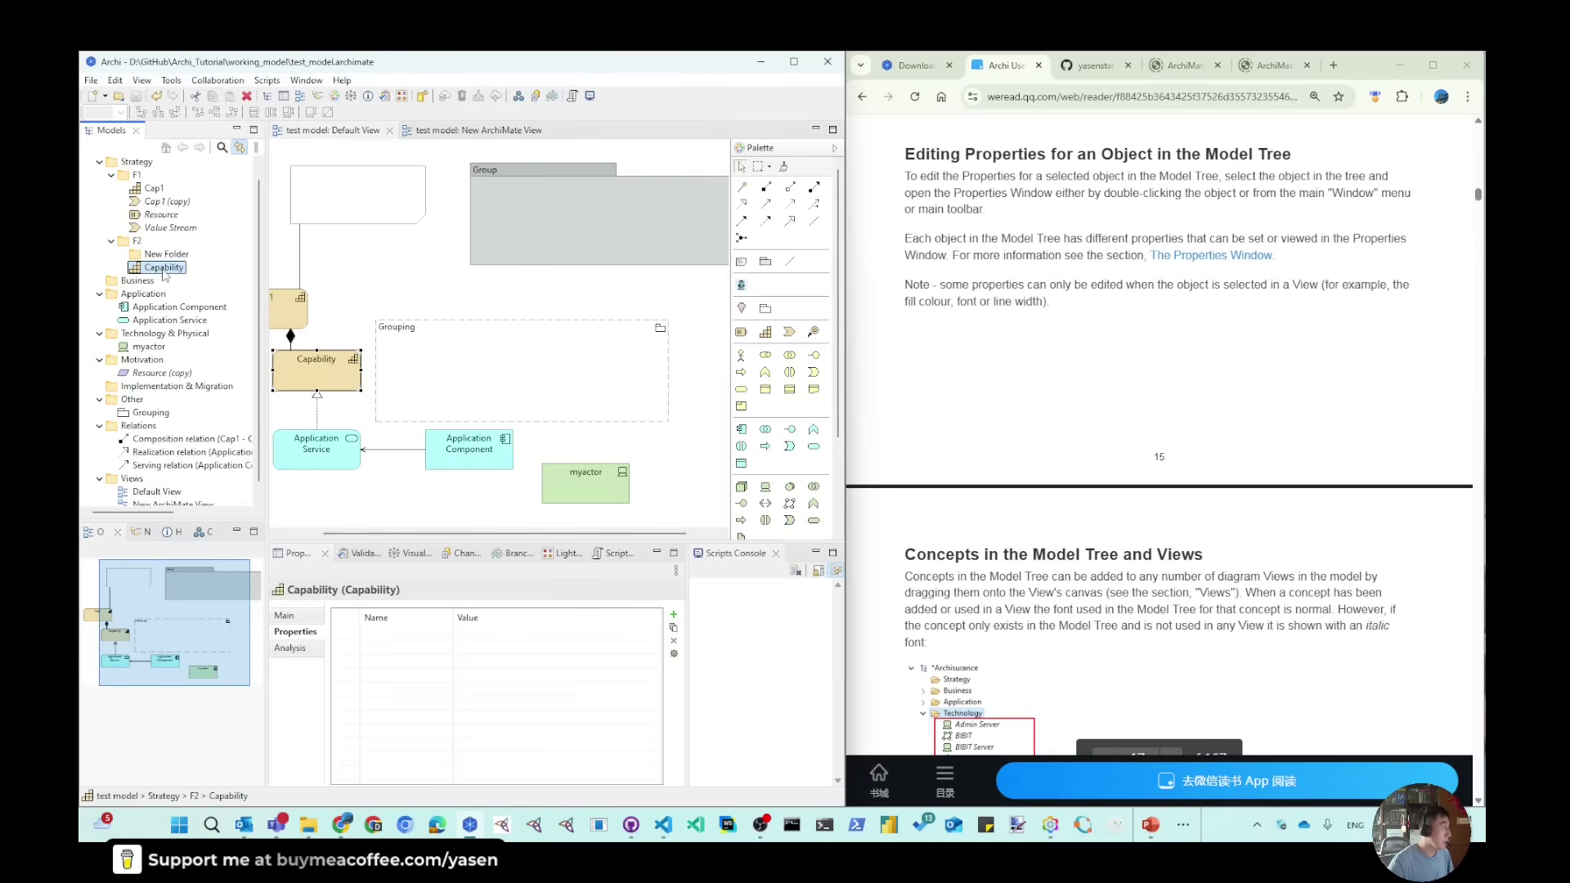
pyautogui.click(286, 616)
pyautogui.click(309, 634)
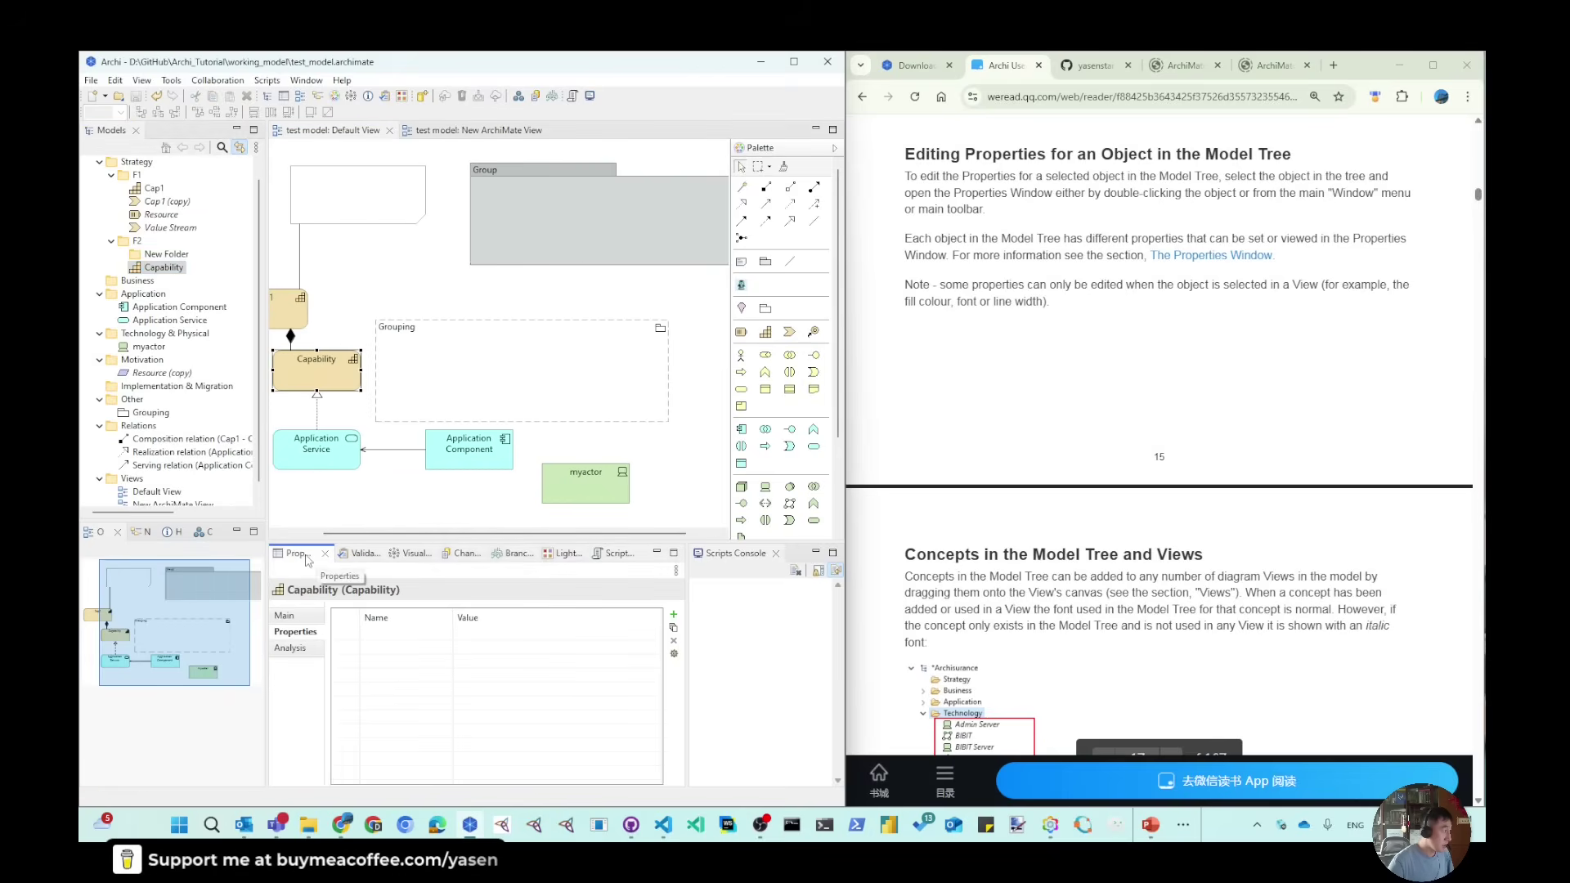
pyautogui.click(297, 618)
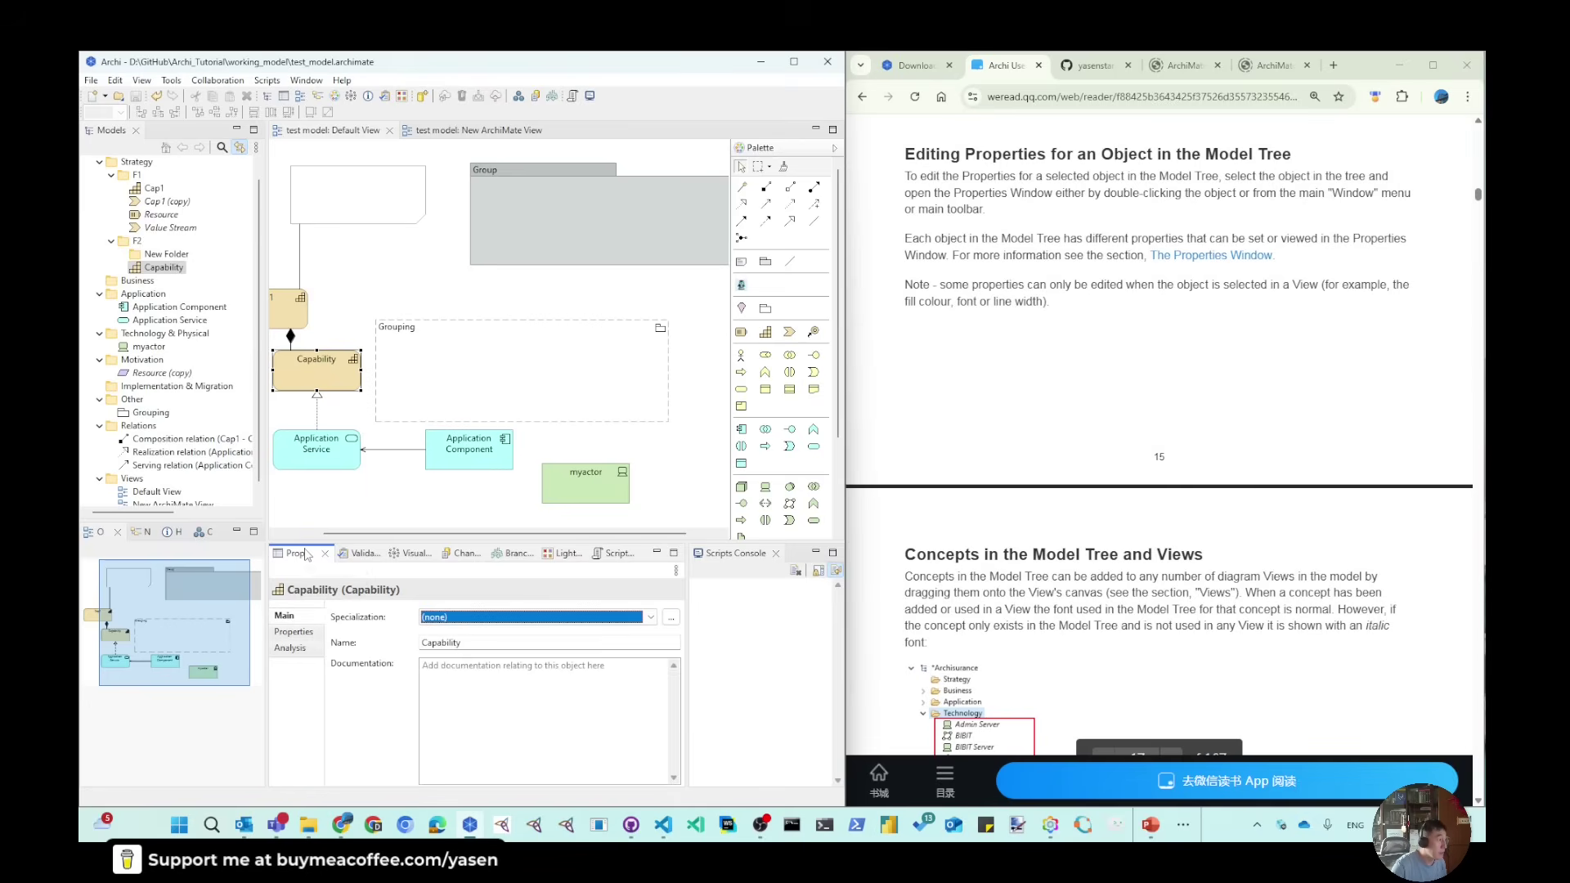
pyautogui.click(306, 652)
pyautogui.click(308, 617)
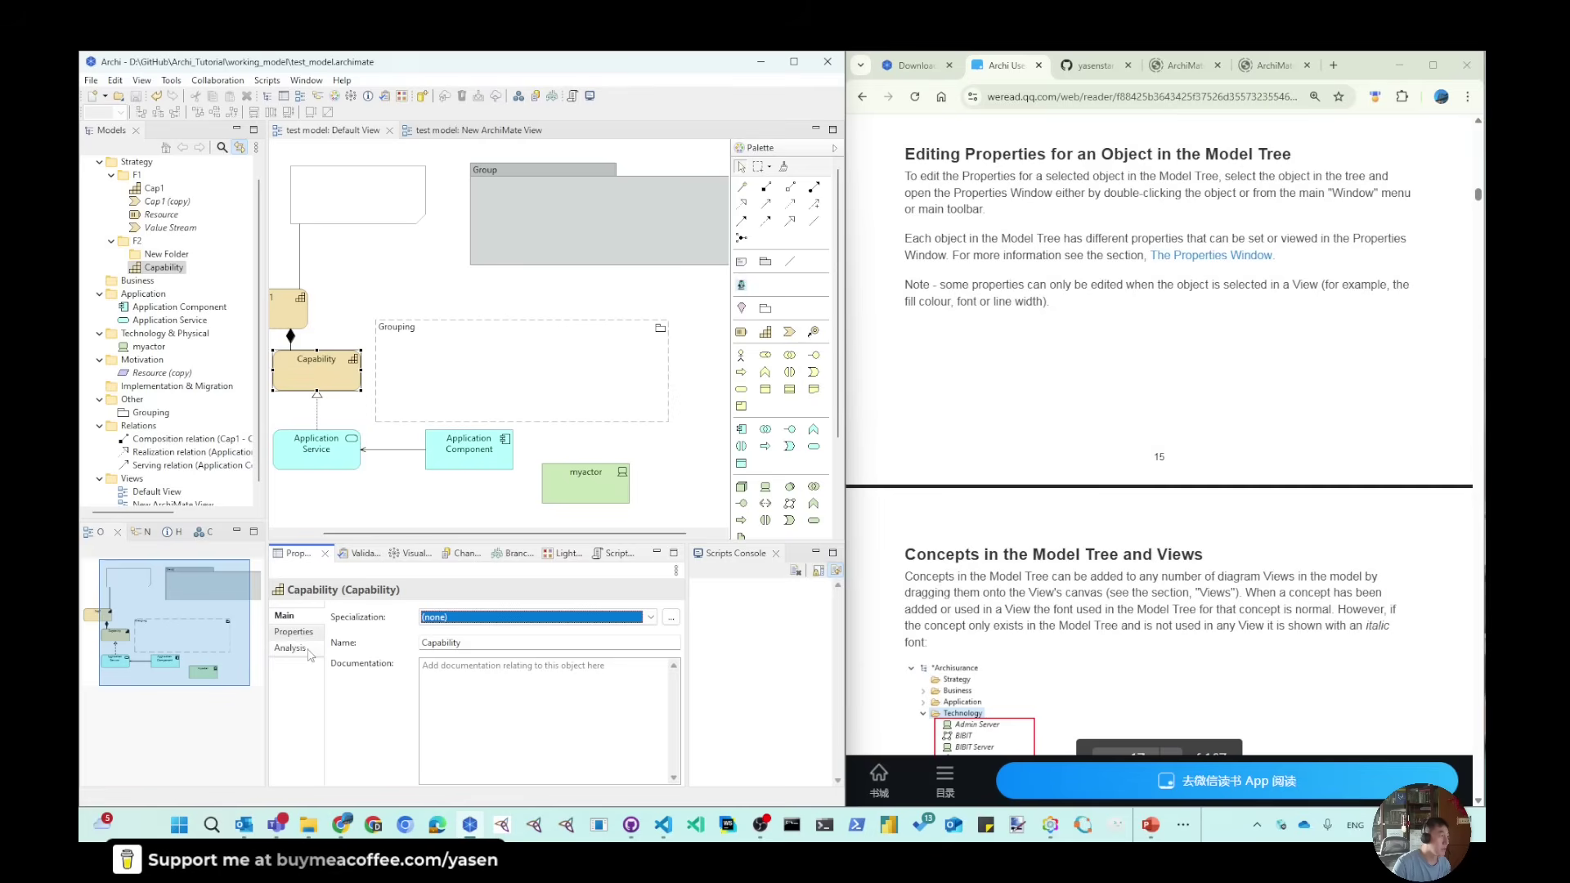
pyautogui.click(296, 650)
pyautogui.click(305, 617)
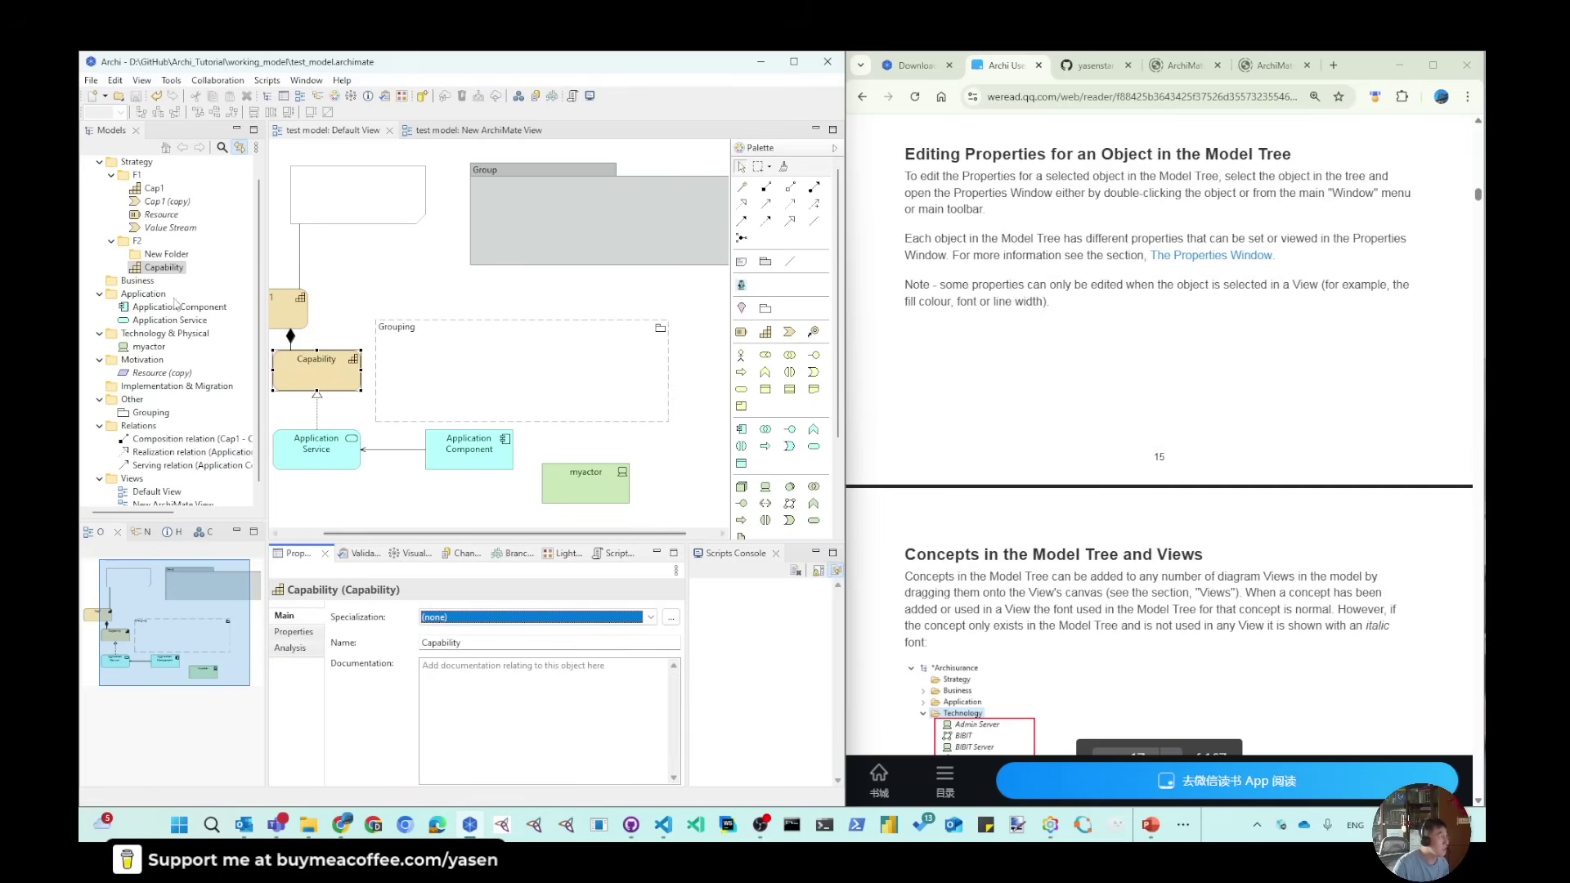
# Check which specializations are available for the Capability element, leaving it at (none).
pyautogui.click(134, 270)
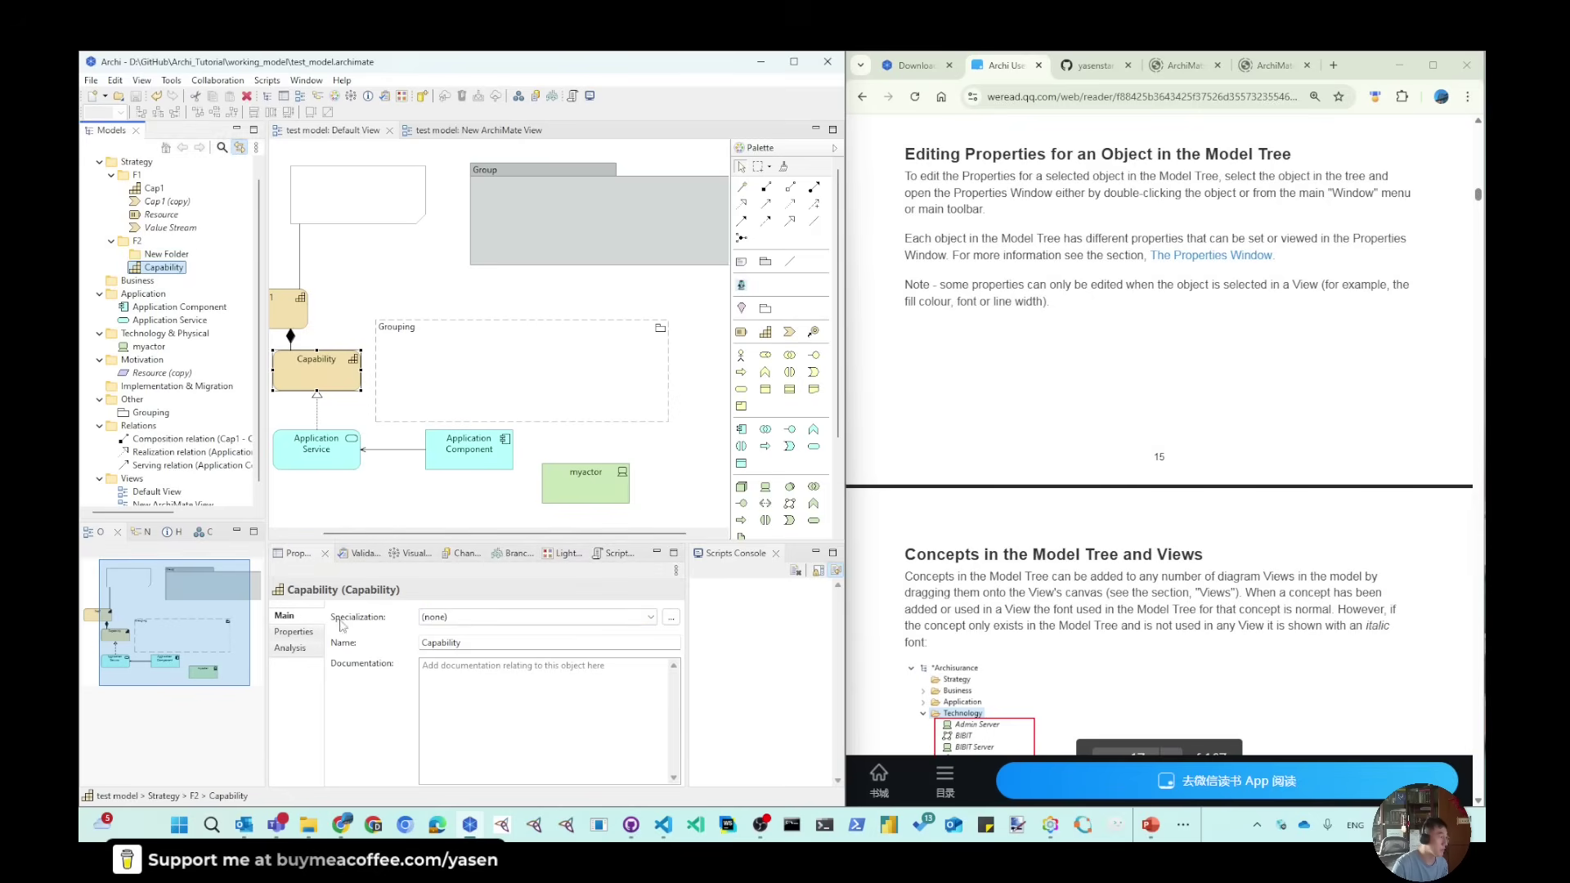
pyautogui.click(651, 618)
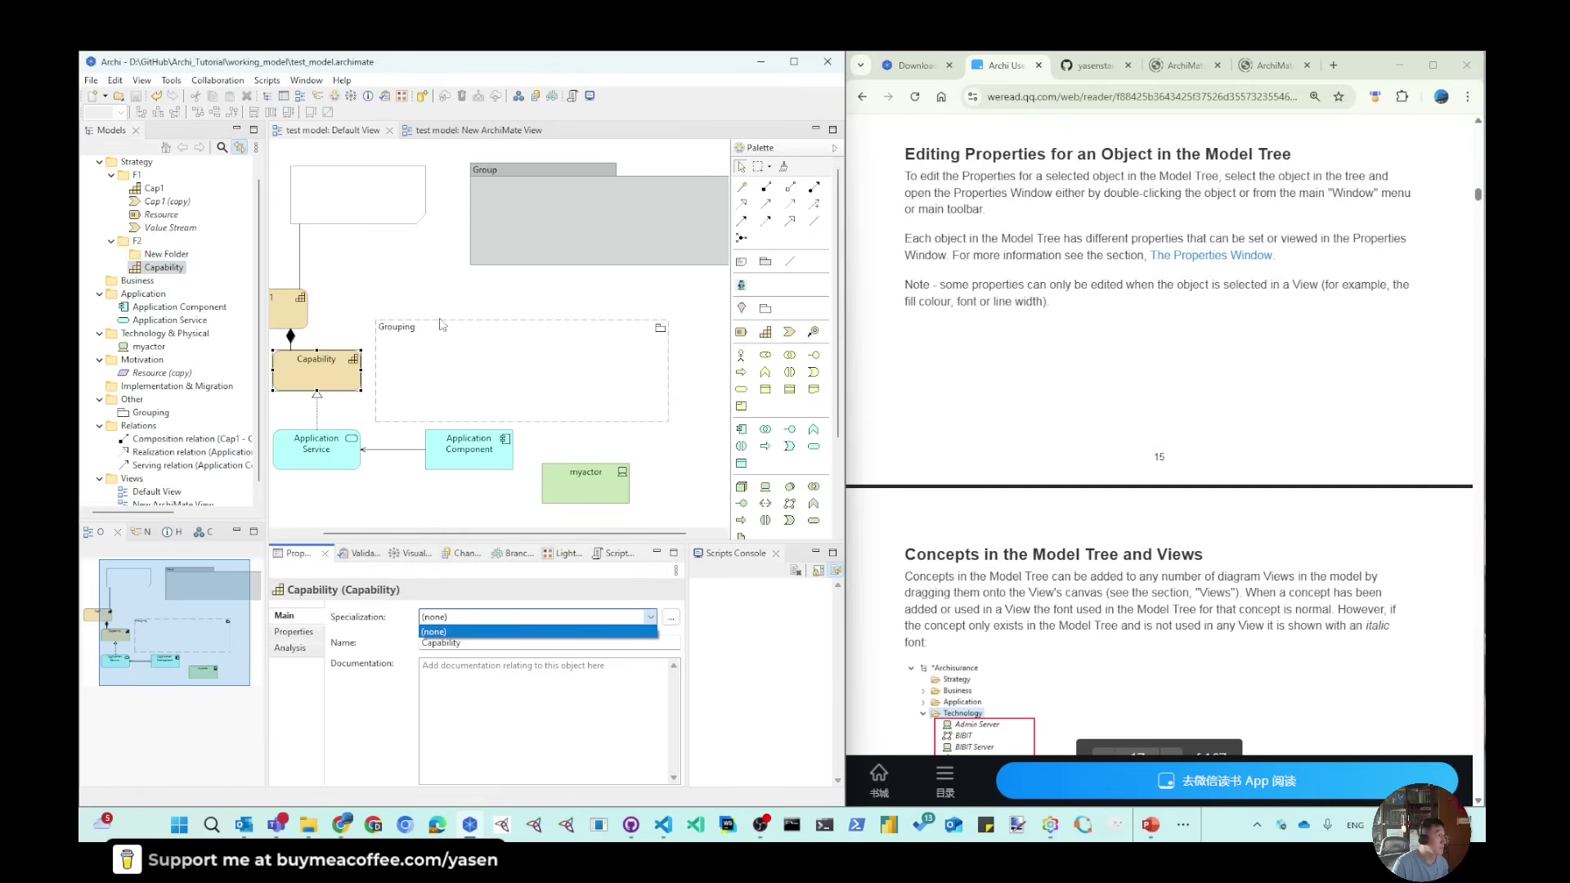
pyautogui.press('Return')
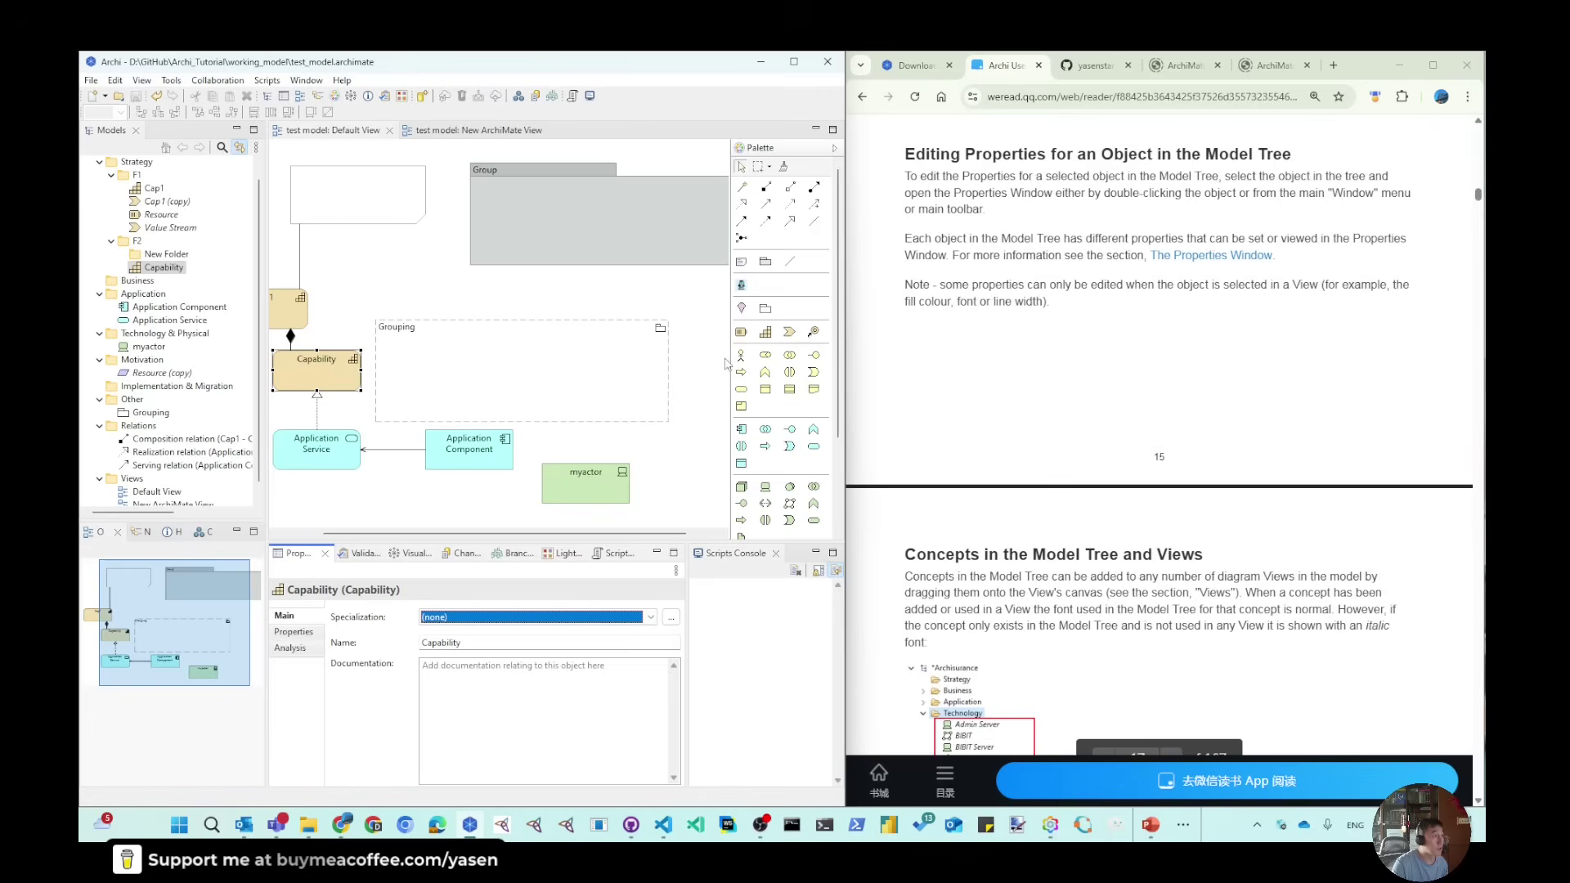
# Add a Business Actor element with its default name to the Default View, just below the empty note.
pyautogui.click(335, 248)
pyautogui.click(336, 244)
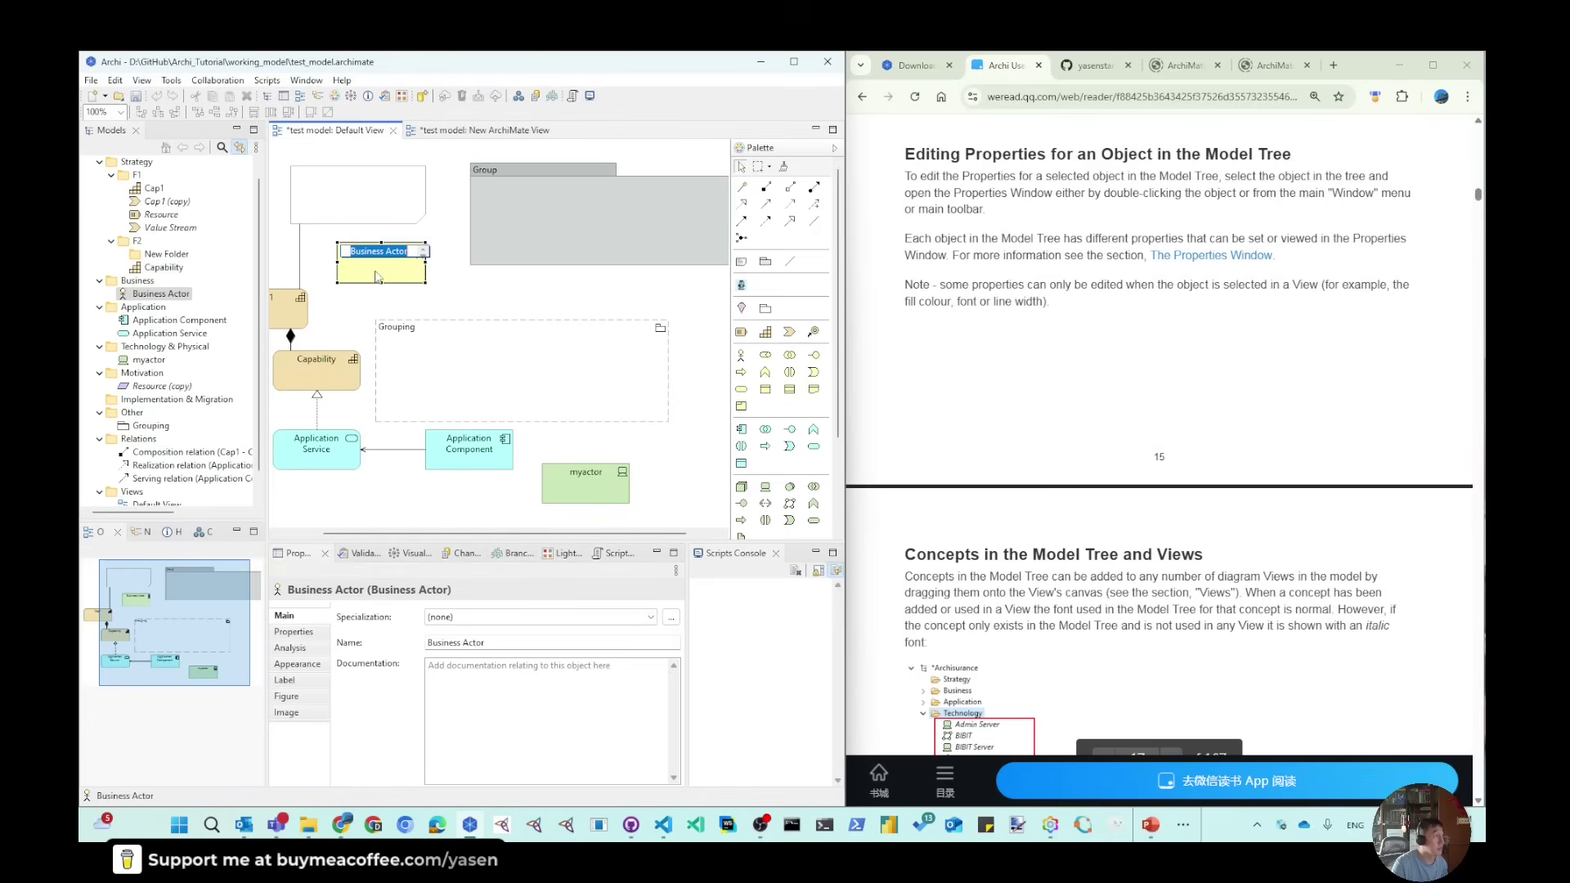
pyautogui.click(498, 289)
pyautogui.click(388, 263)
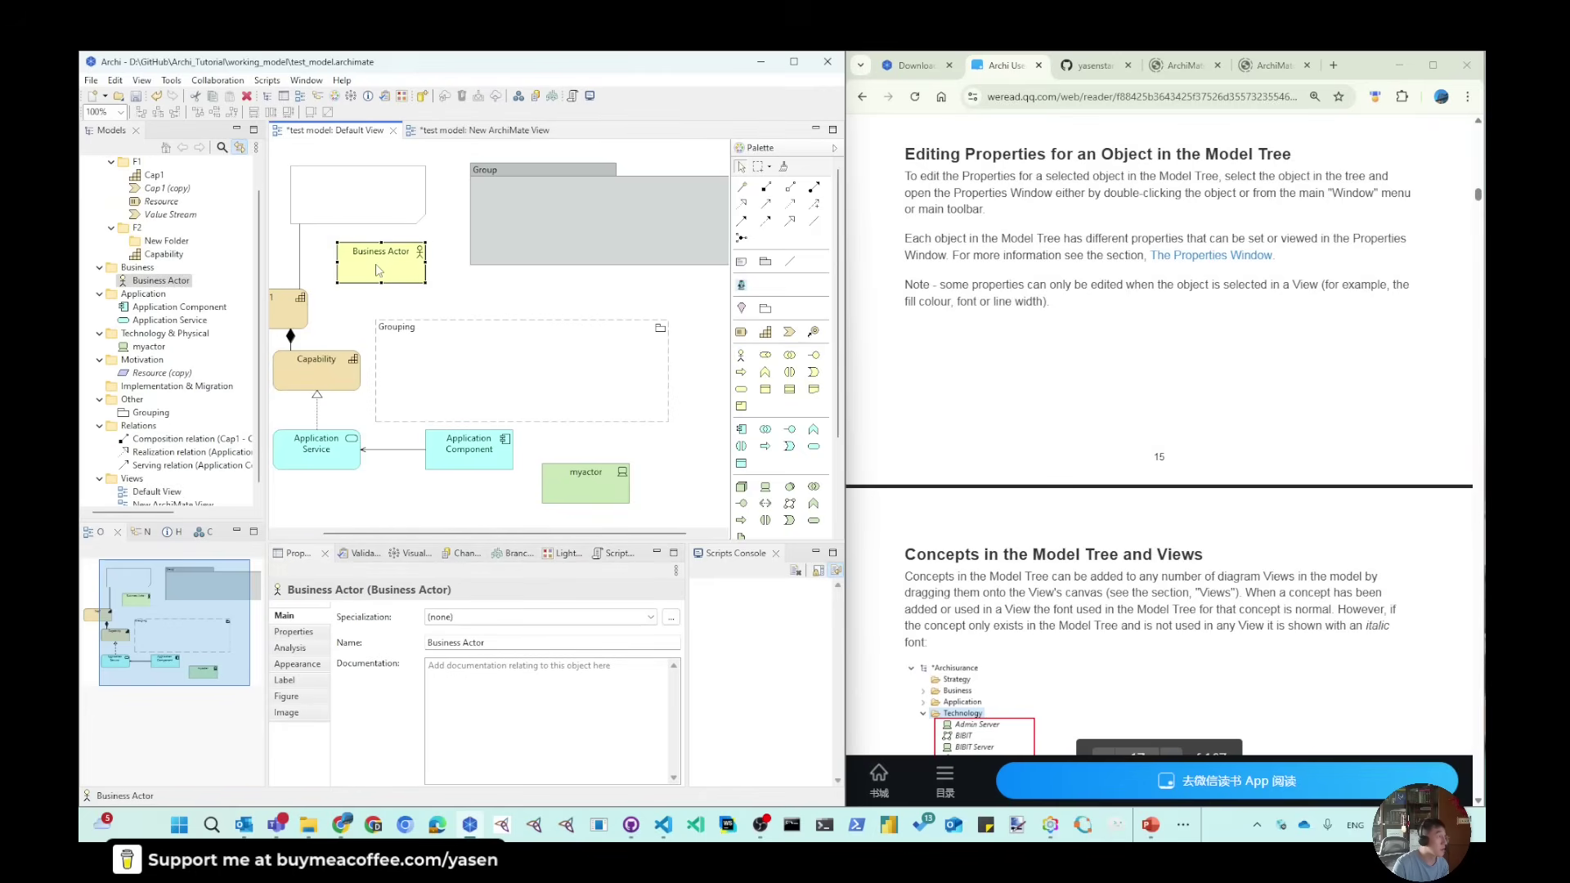
# Try the myactor specialization on the Business Actor selected in the model tree, and set it back to (none).
pyautogui.click(125, 292)
pyautogui.press('Up')
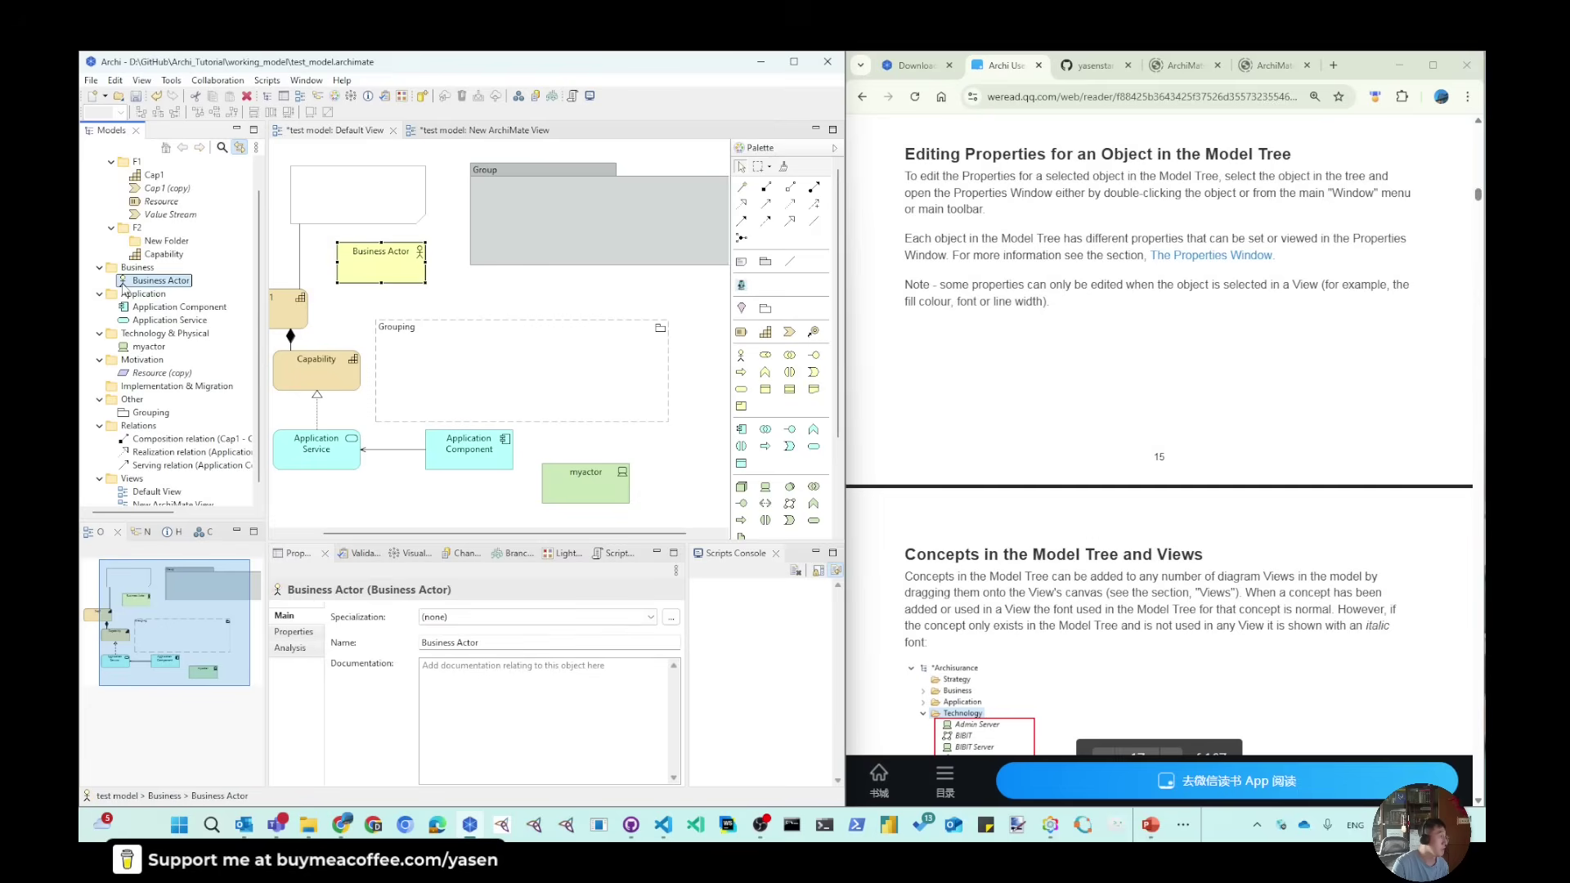
pyautogui.click(605, 617)
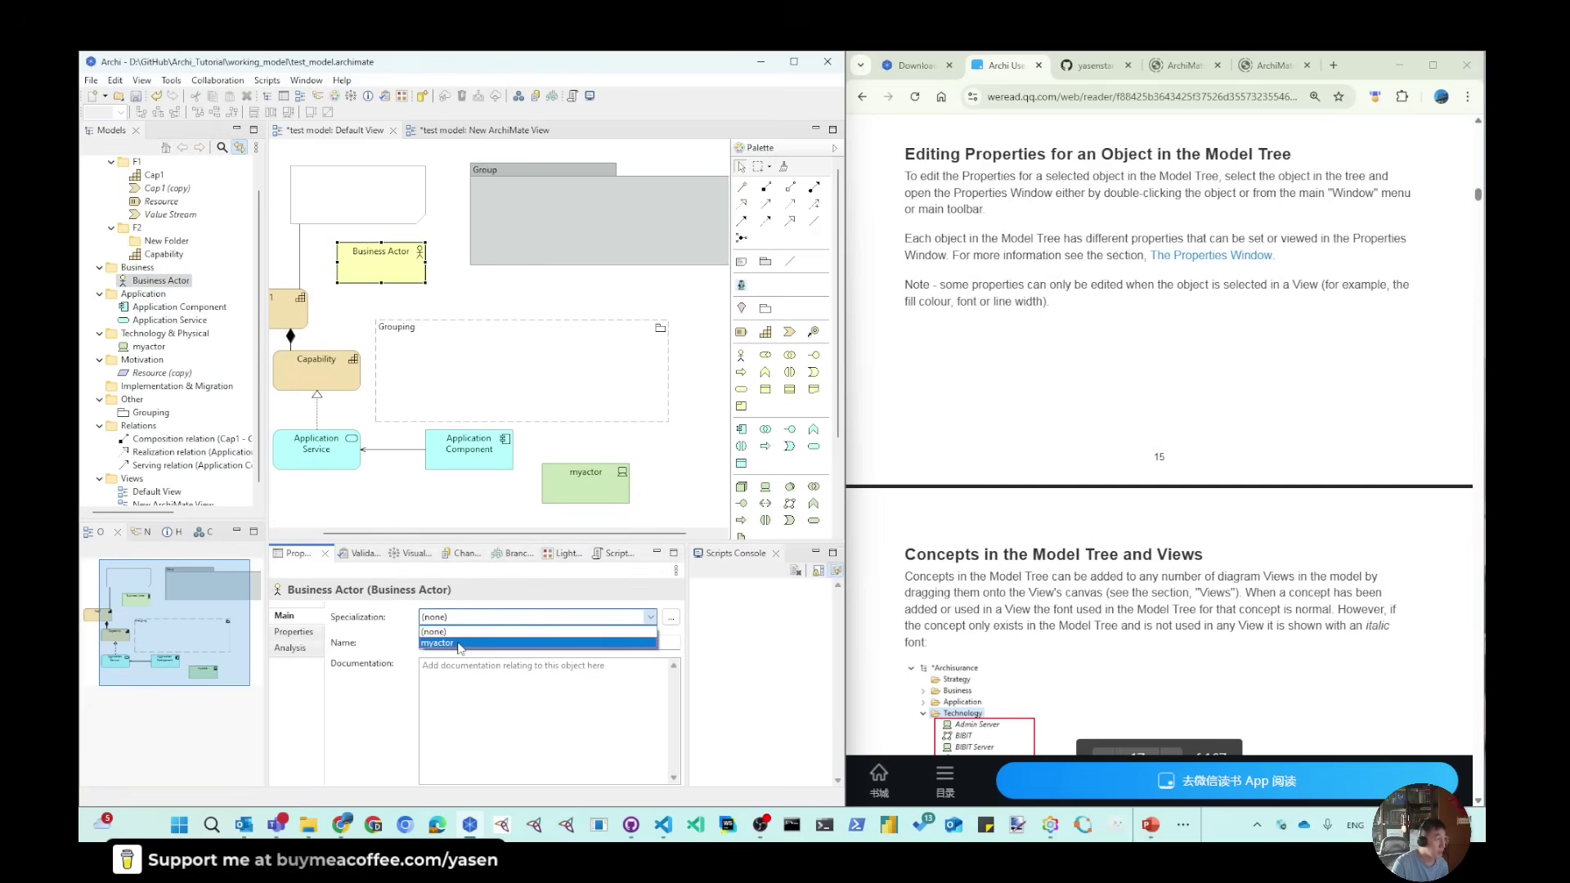
pyautogui.click(460, 643)
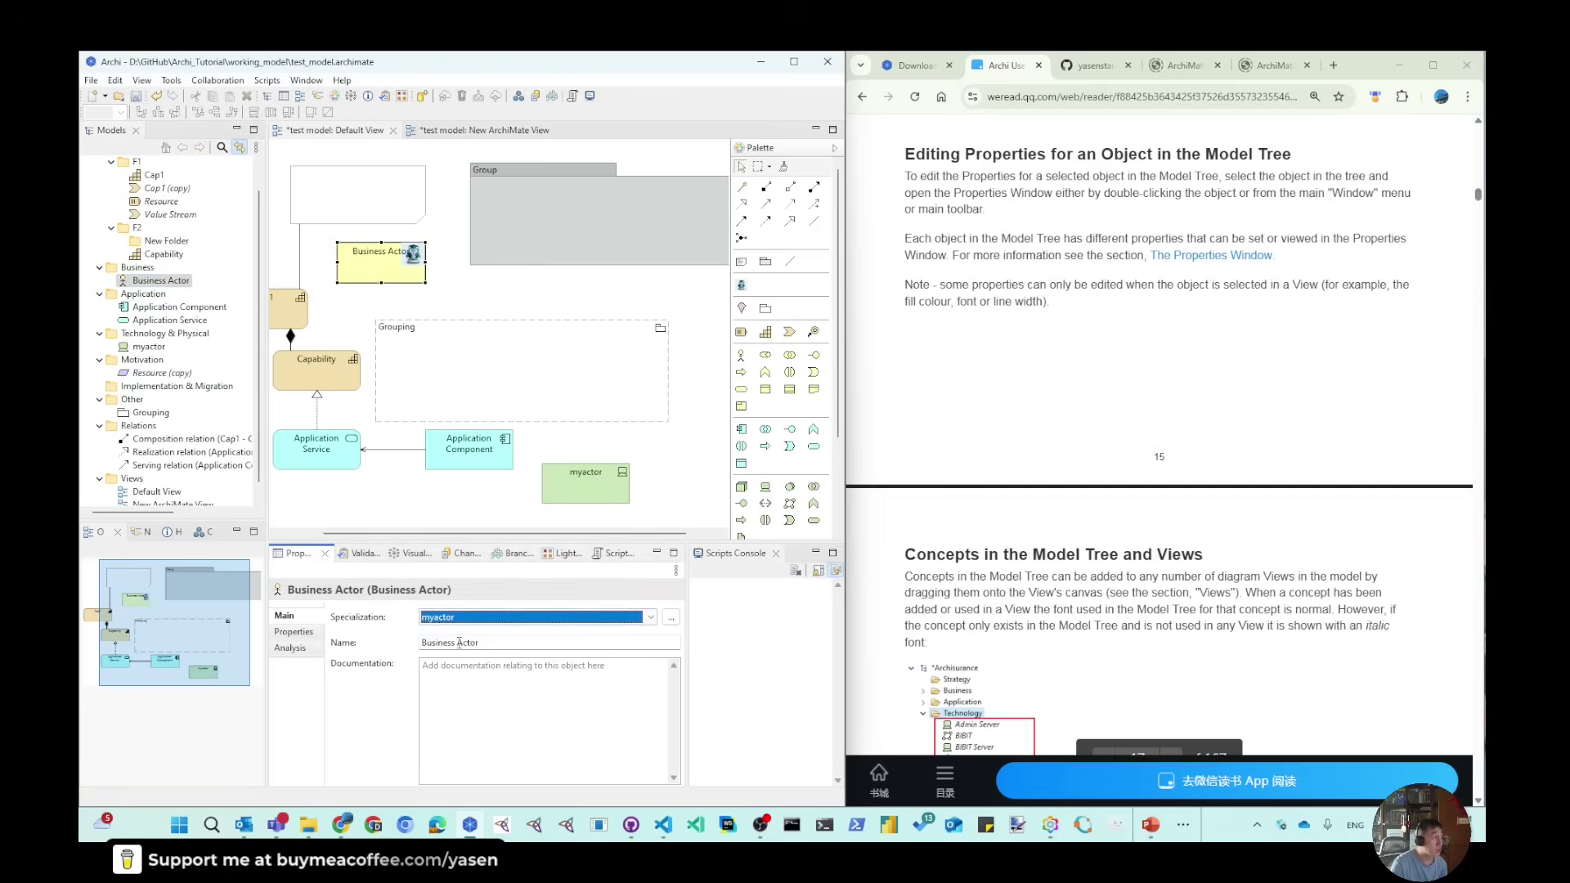
pyautogui.click(633, 620)
pyautogui.click(491, 631)
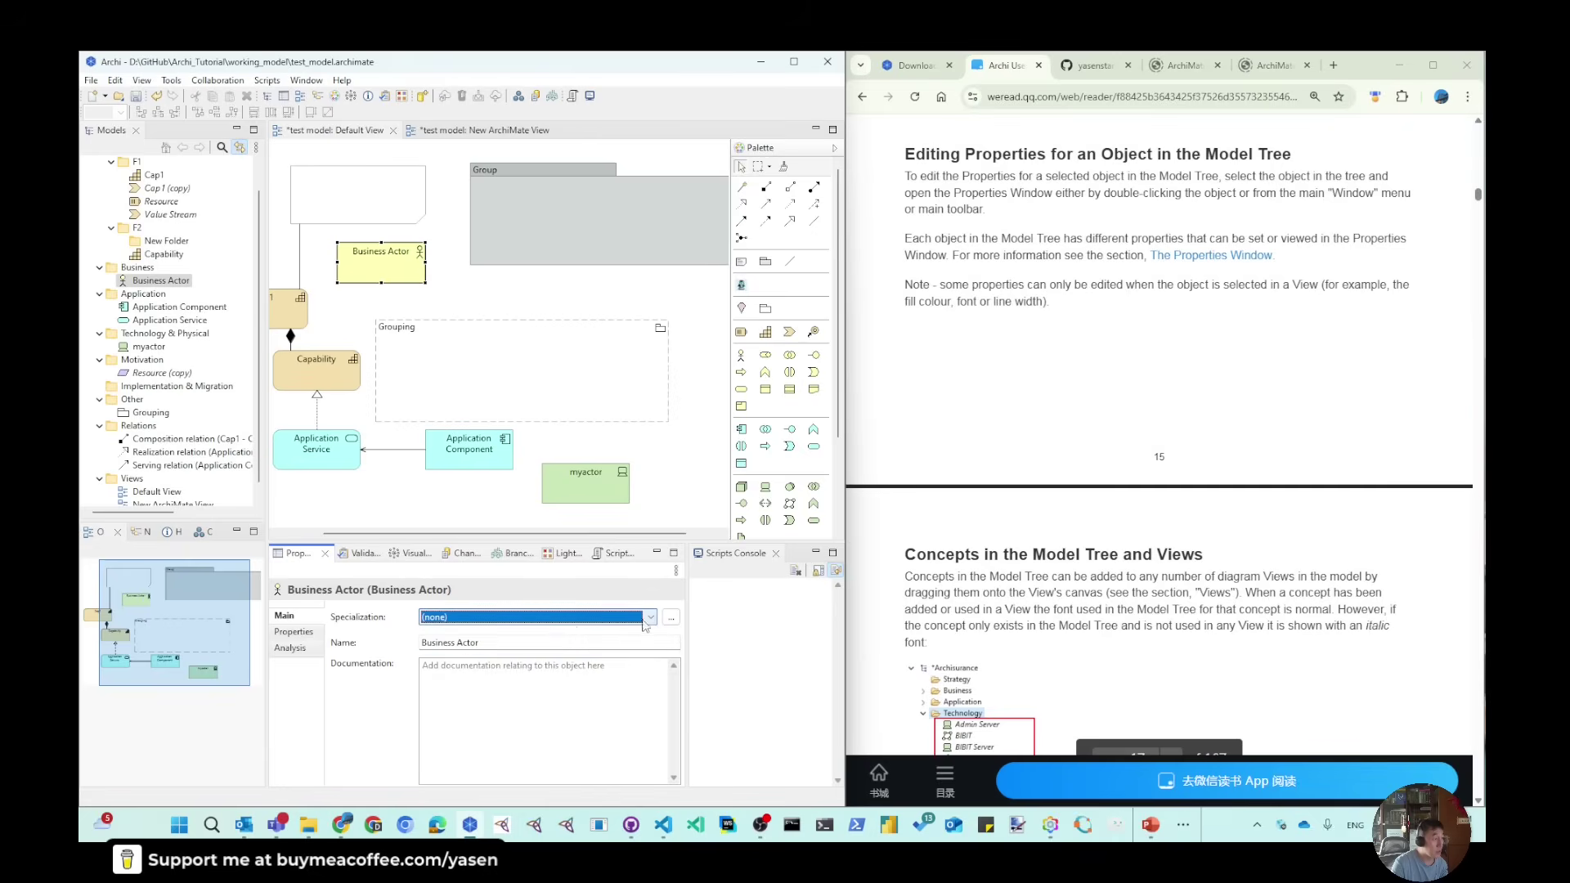
pyautogui.click(532, 617)
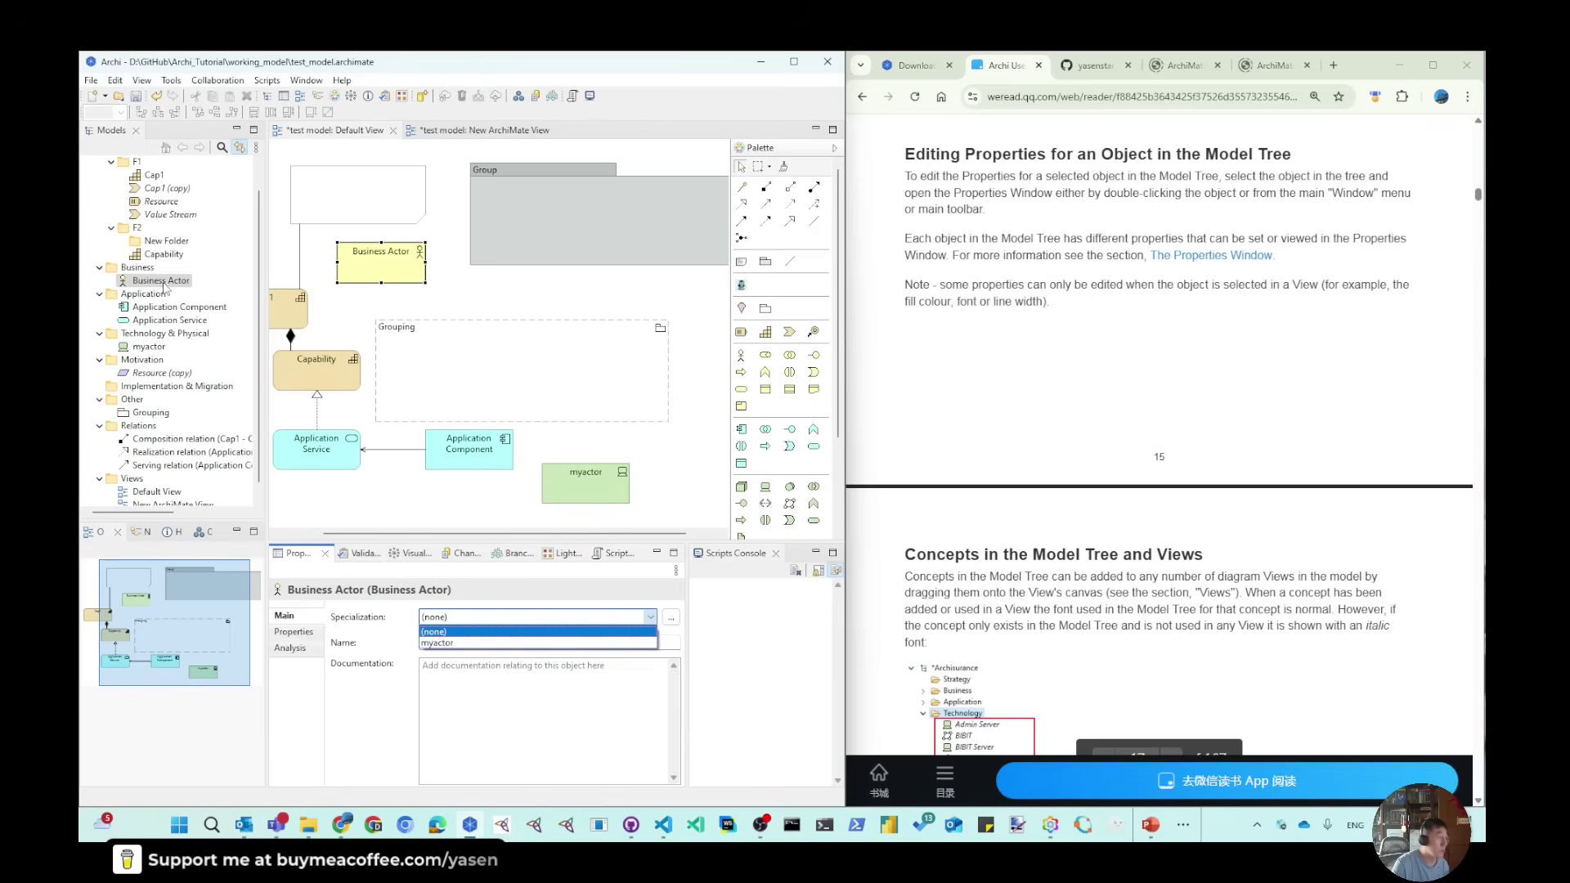
pyautogui.click(437, 642)
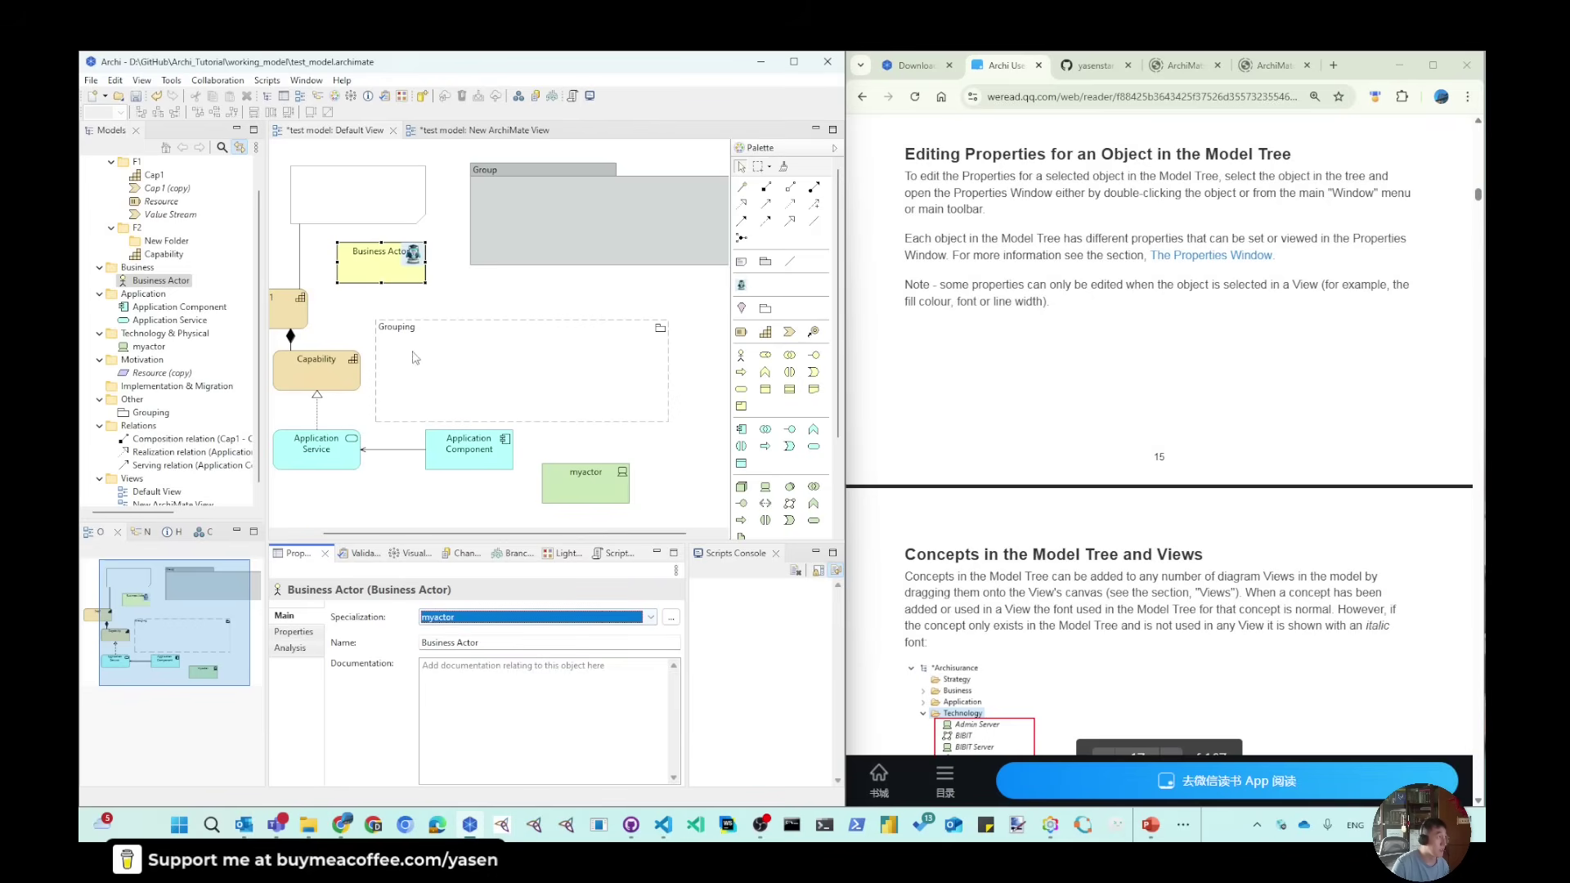
pyautogui.click(462, 617)
pyautogui.click(458, 630)
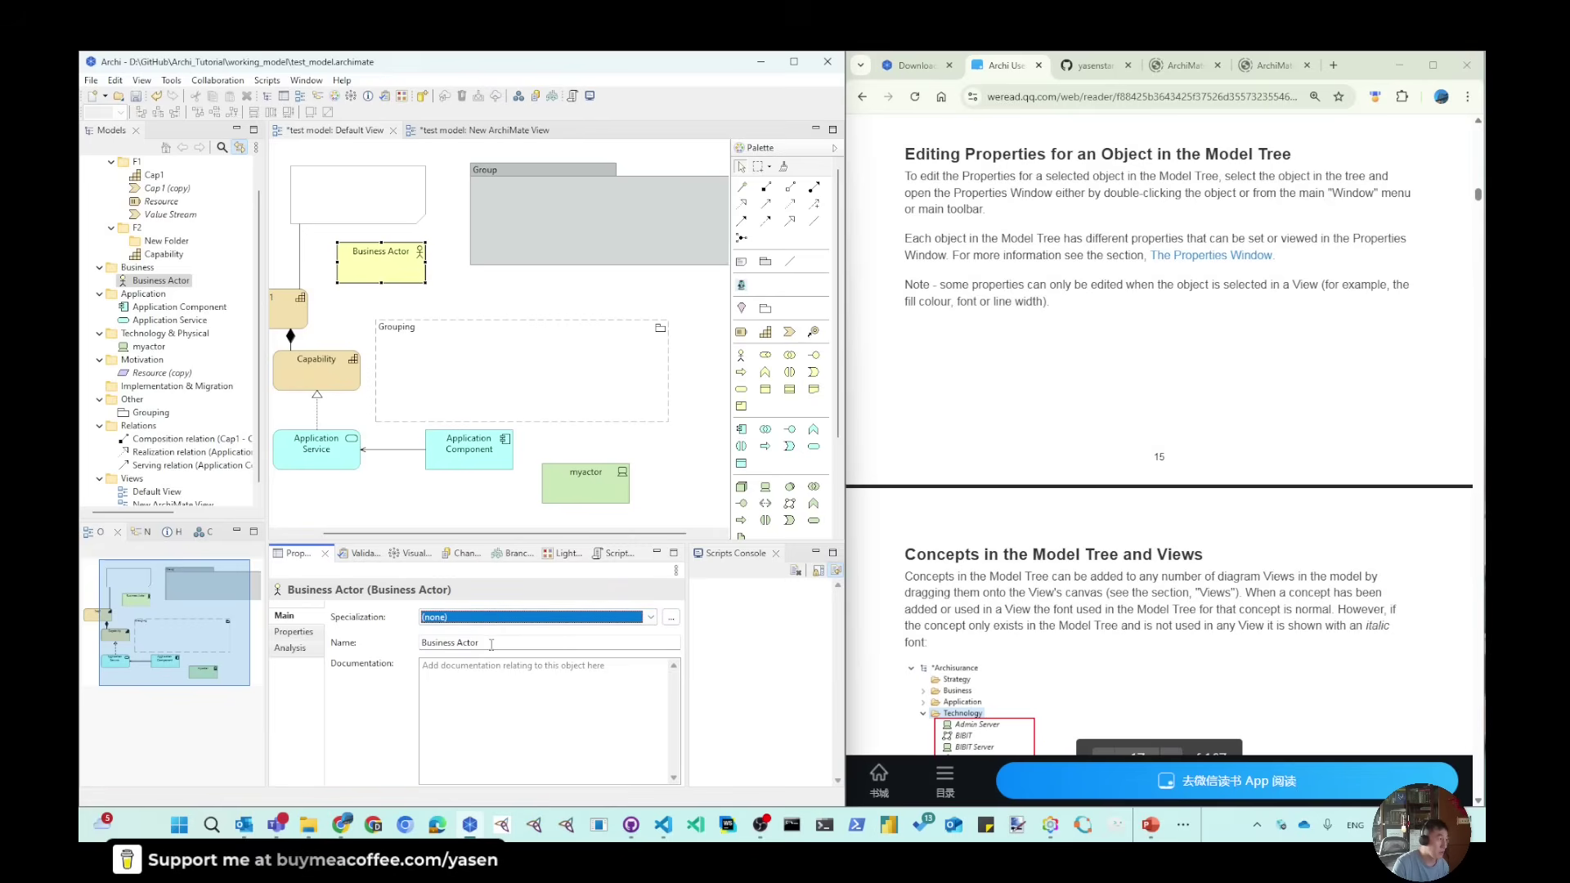
pyautogui.moveTo(499, 644); pyautogui.dragTo(402, 647)
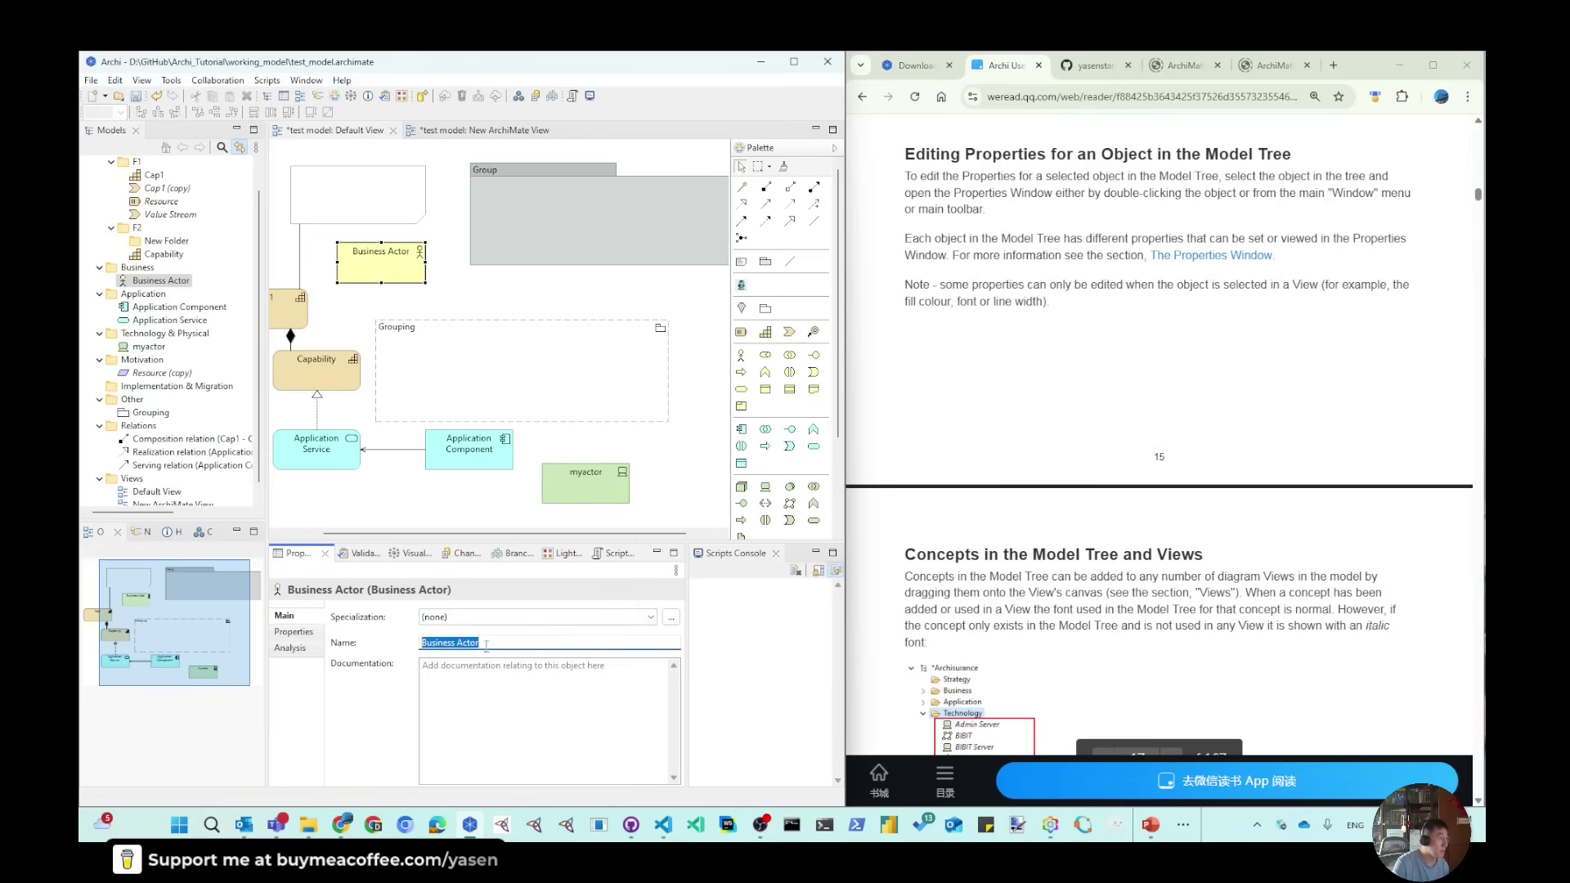
pyautogui.click(496, 671)
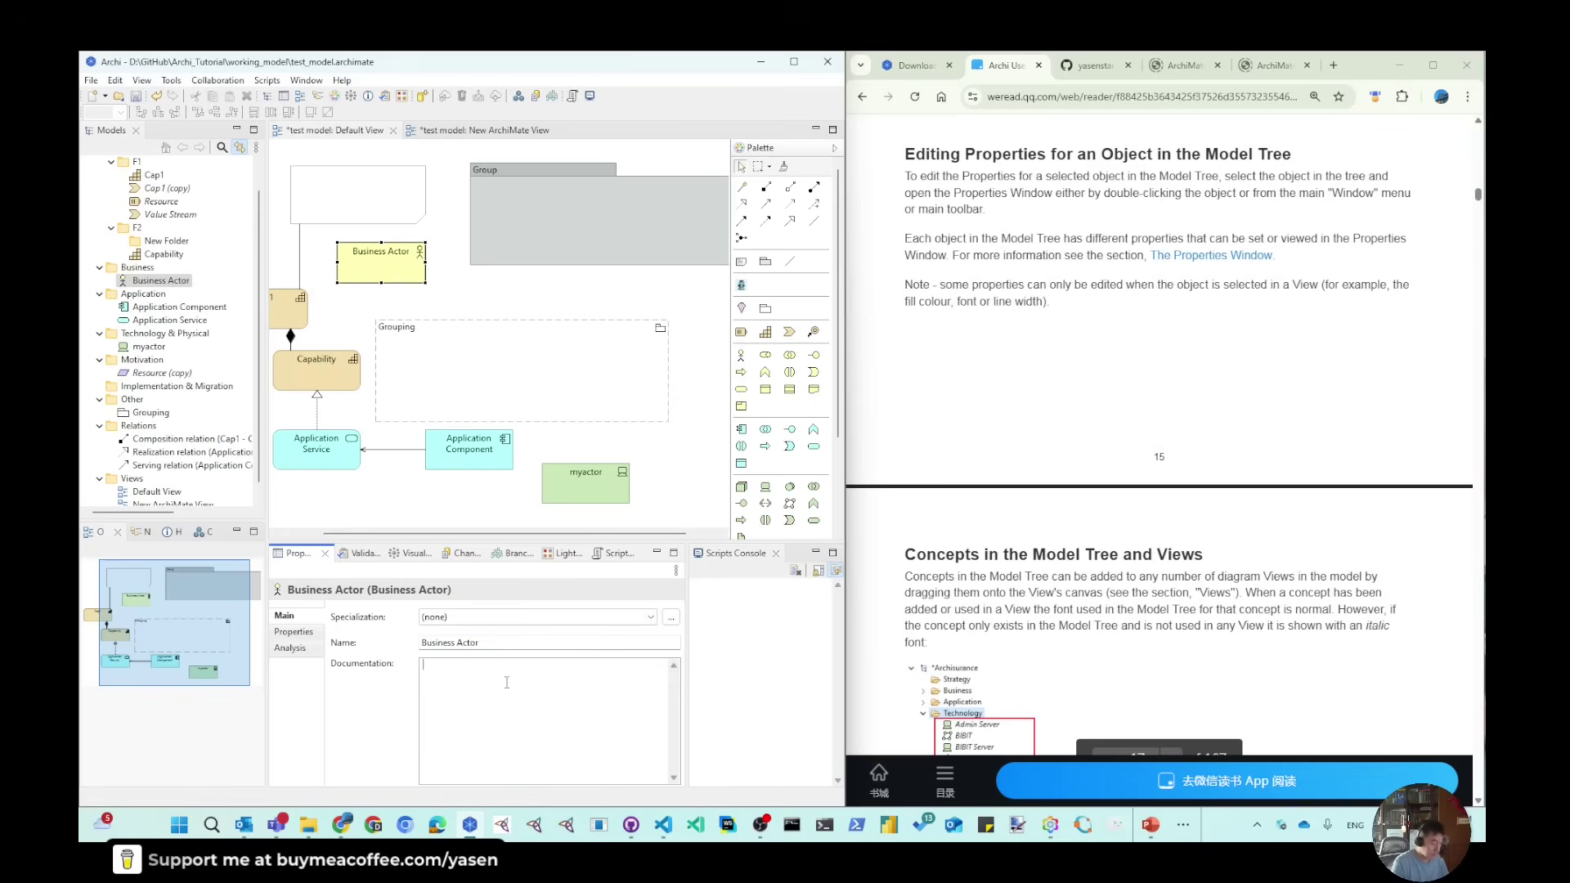
pyautogui.write('http')
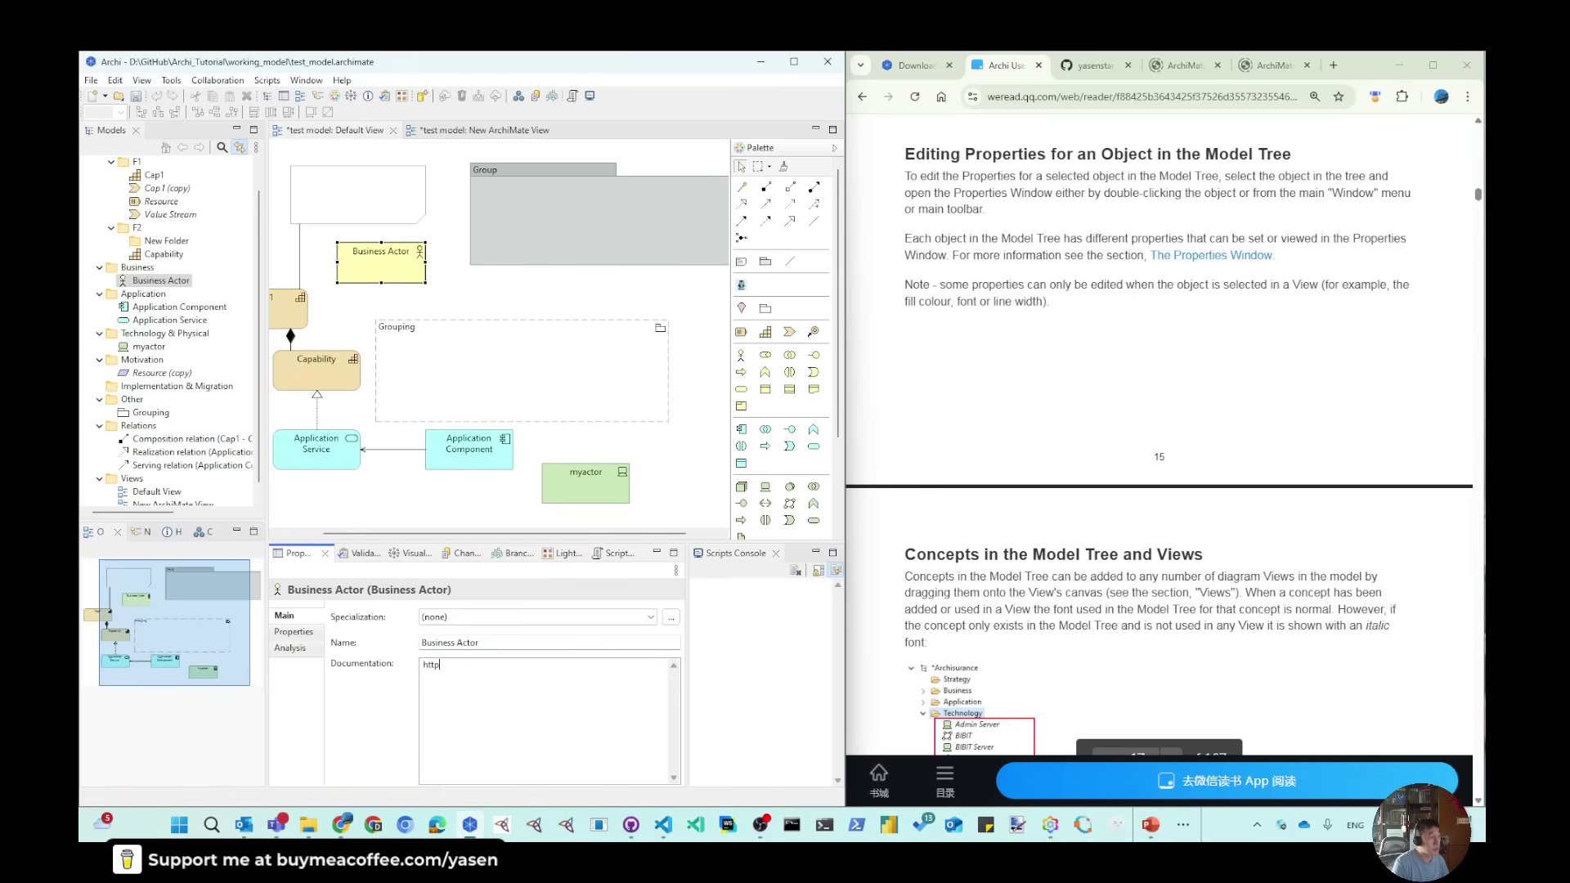
pyautogui.write('s://www.google.com')
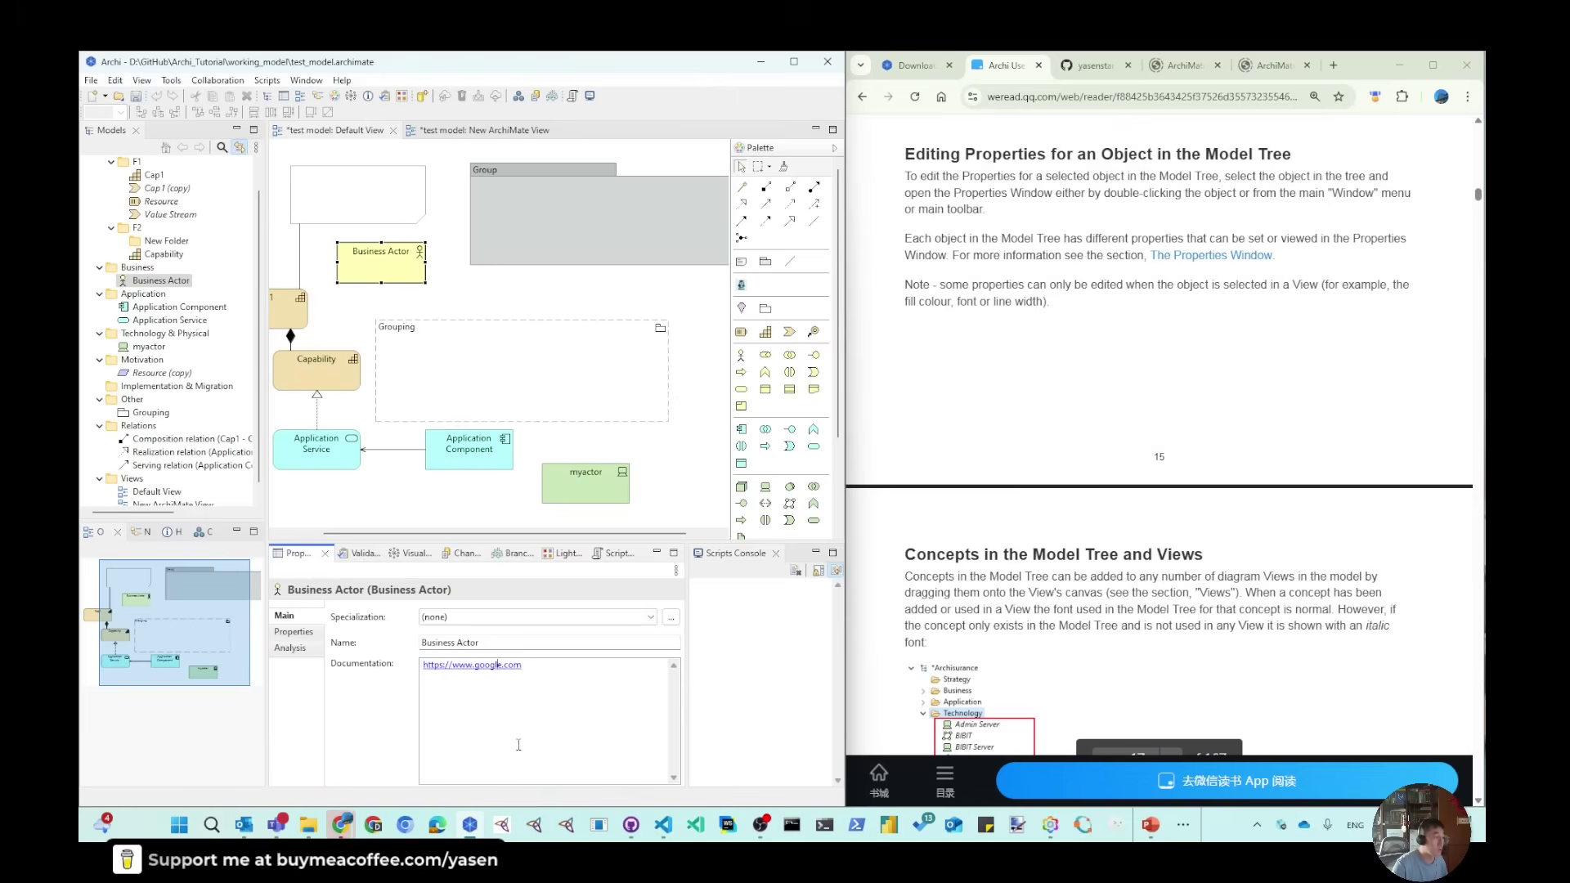
# Follow the Google link in the Business Actor's documentation and close the opened browser window.
pyautogui.moveTo(341, 824)
pyautogui.moveTo(350, 779)
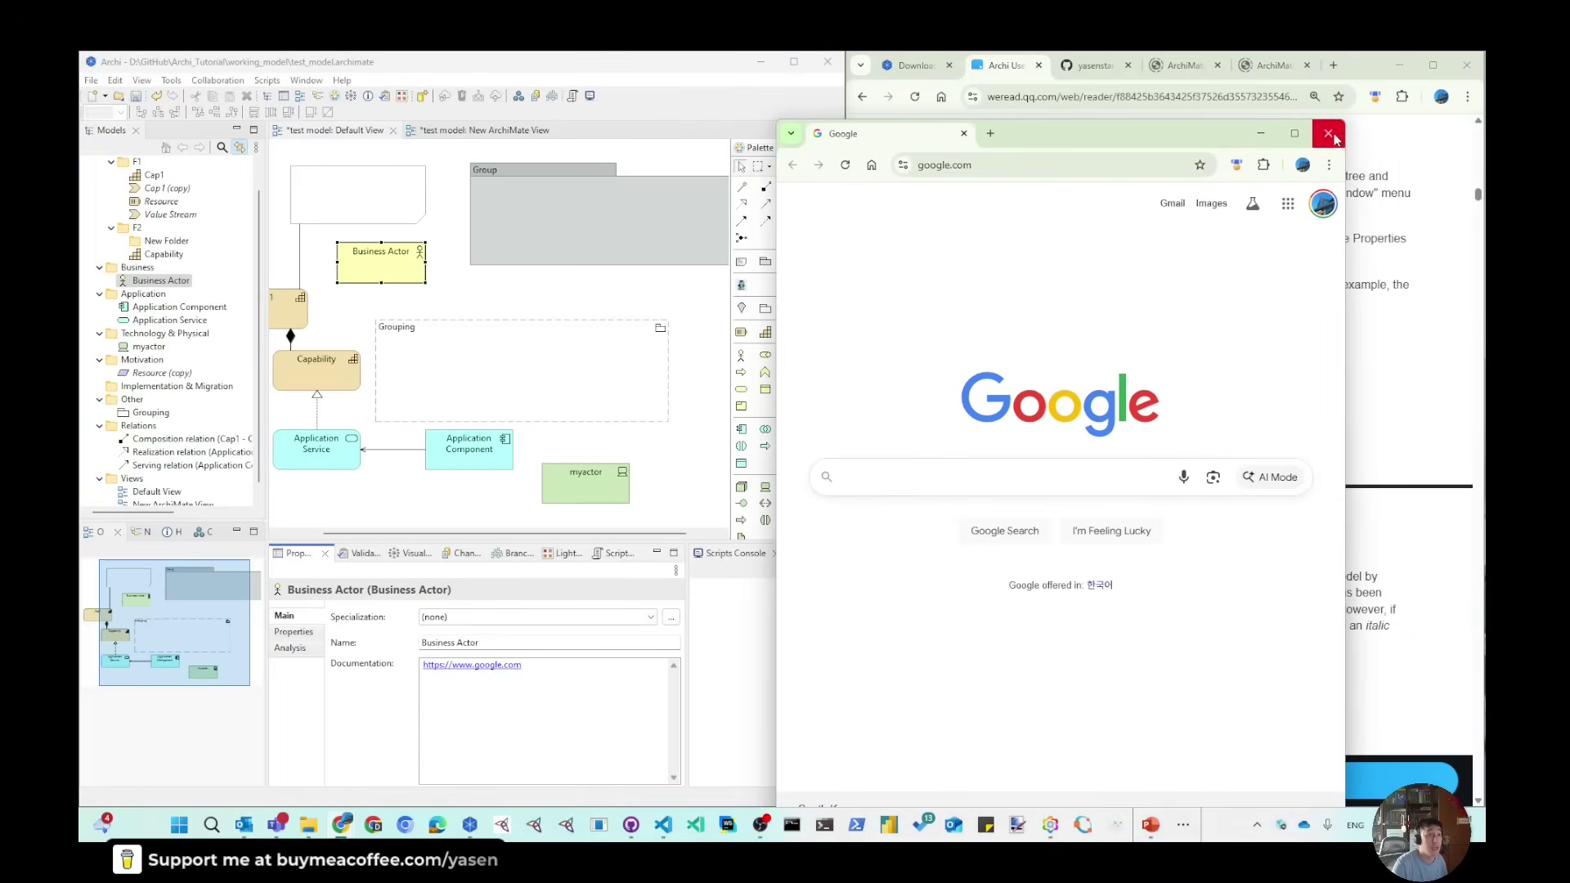
pyautogui.click(1328, 134)
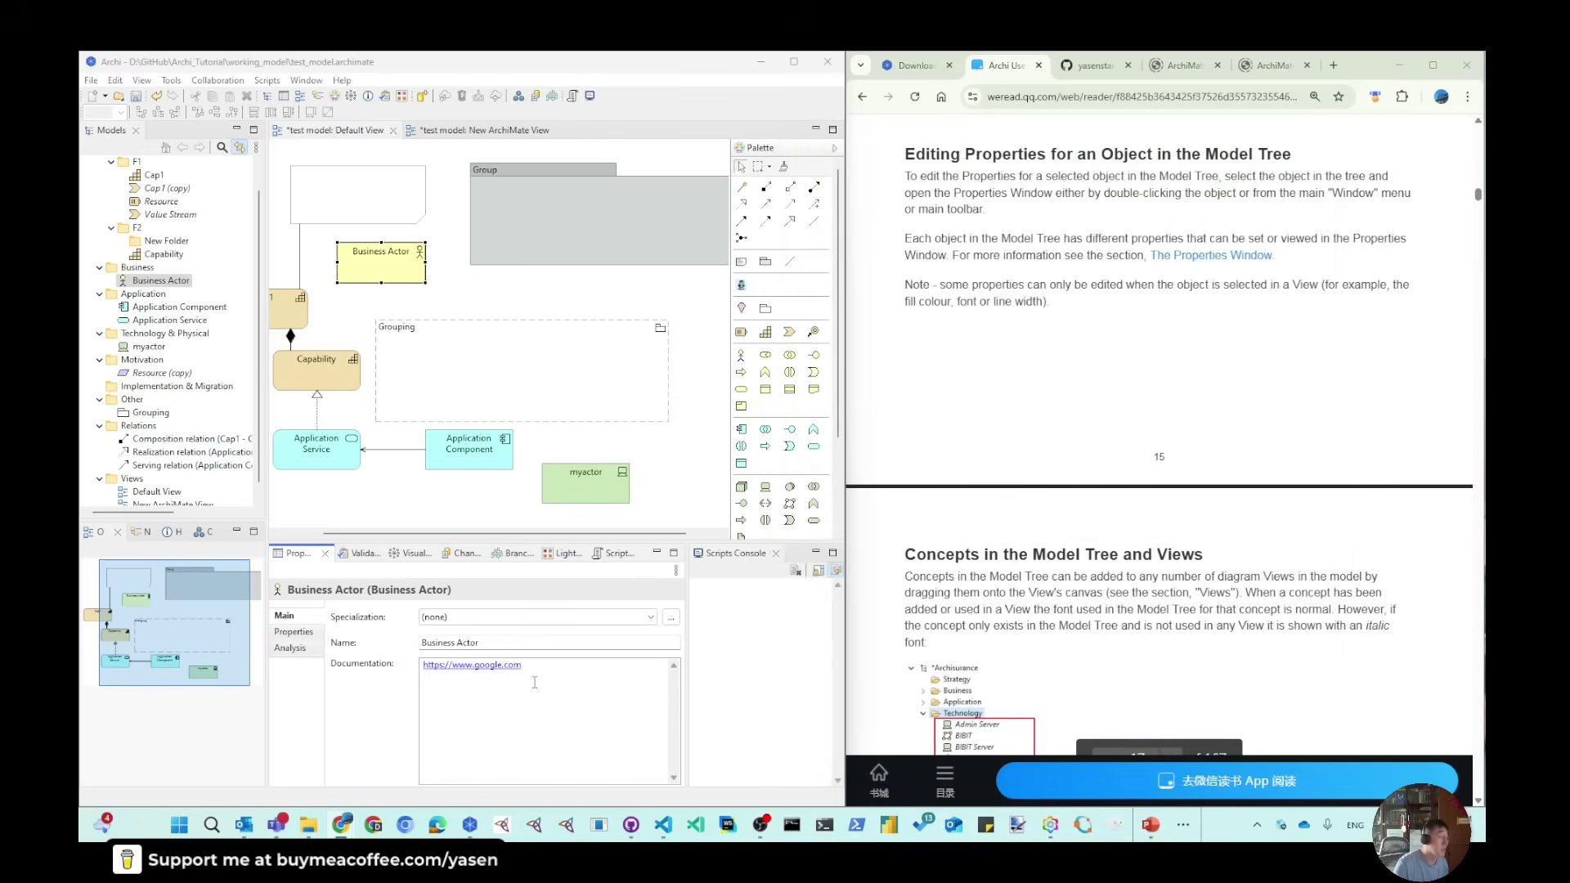
pyautogui.click(100, 81)
pyautogui.moveTo(203, 320)
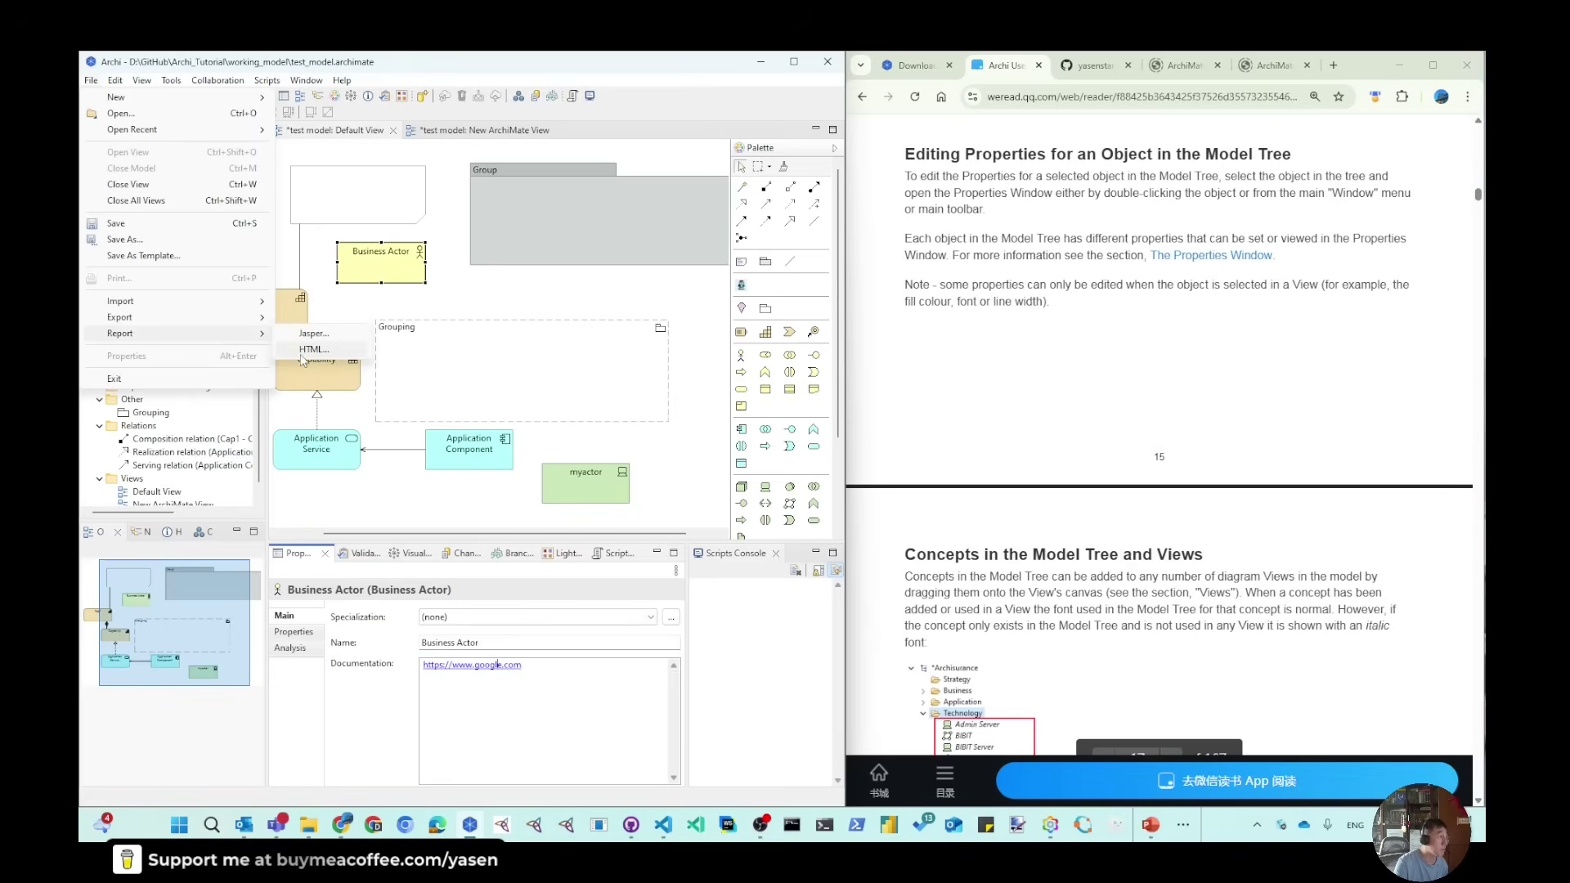
pyautogui.click(518, 689)
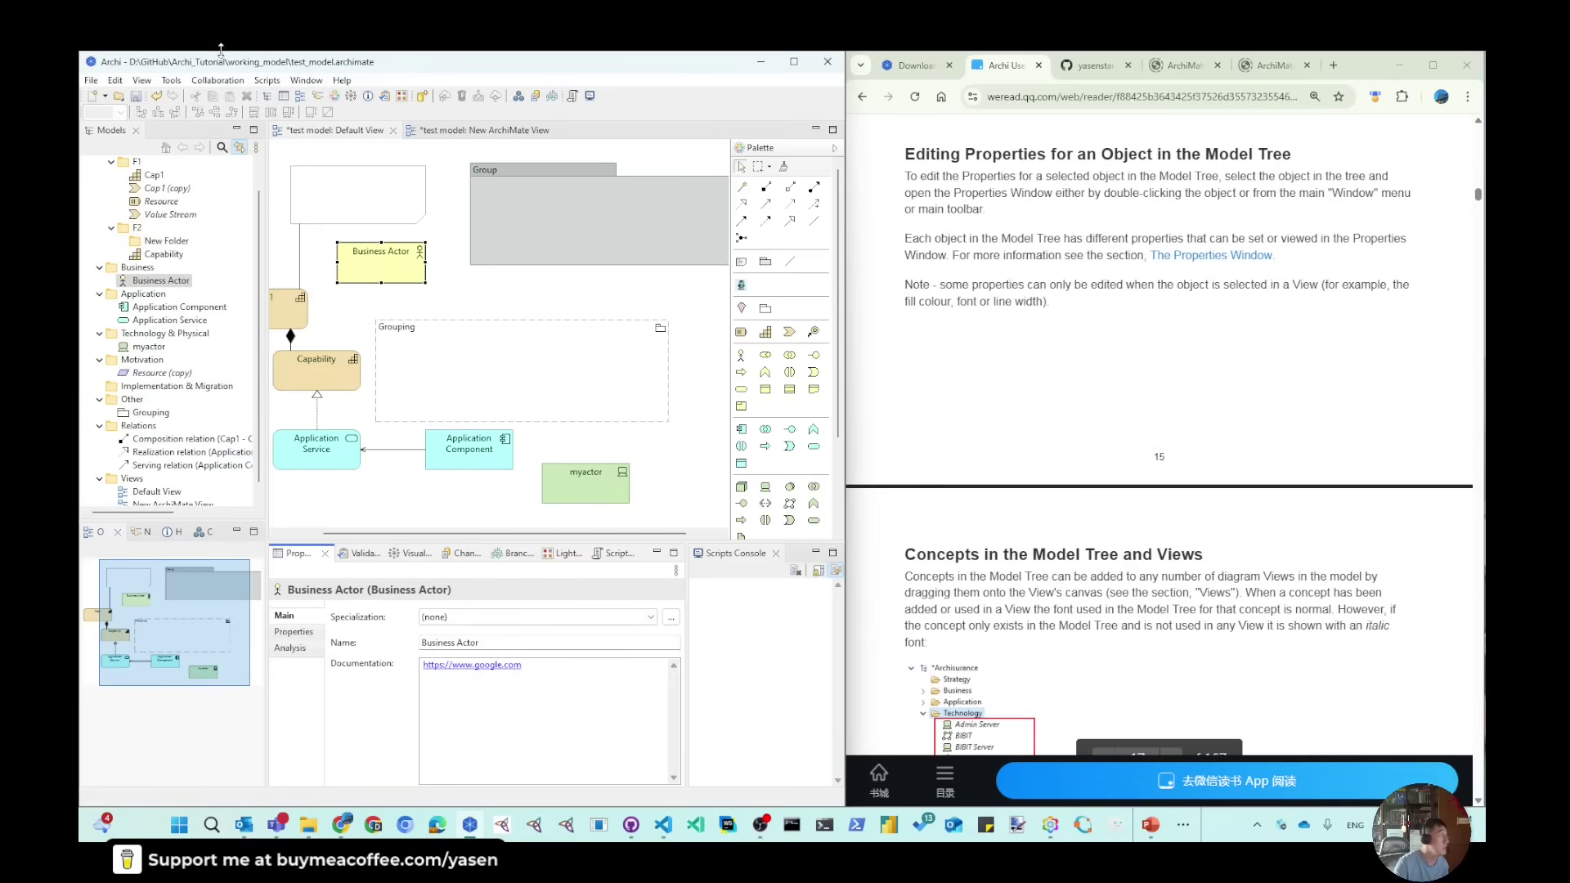
pyautogui.click(92, 80)
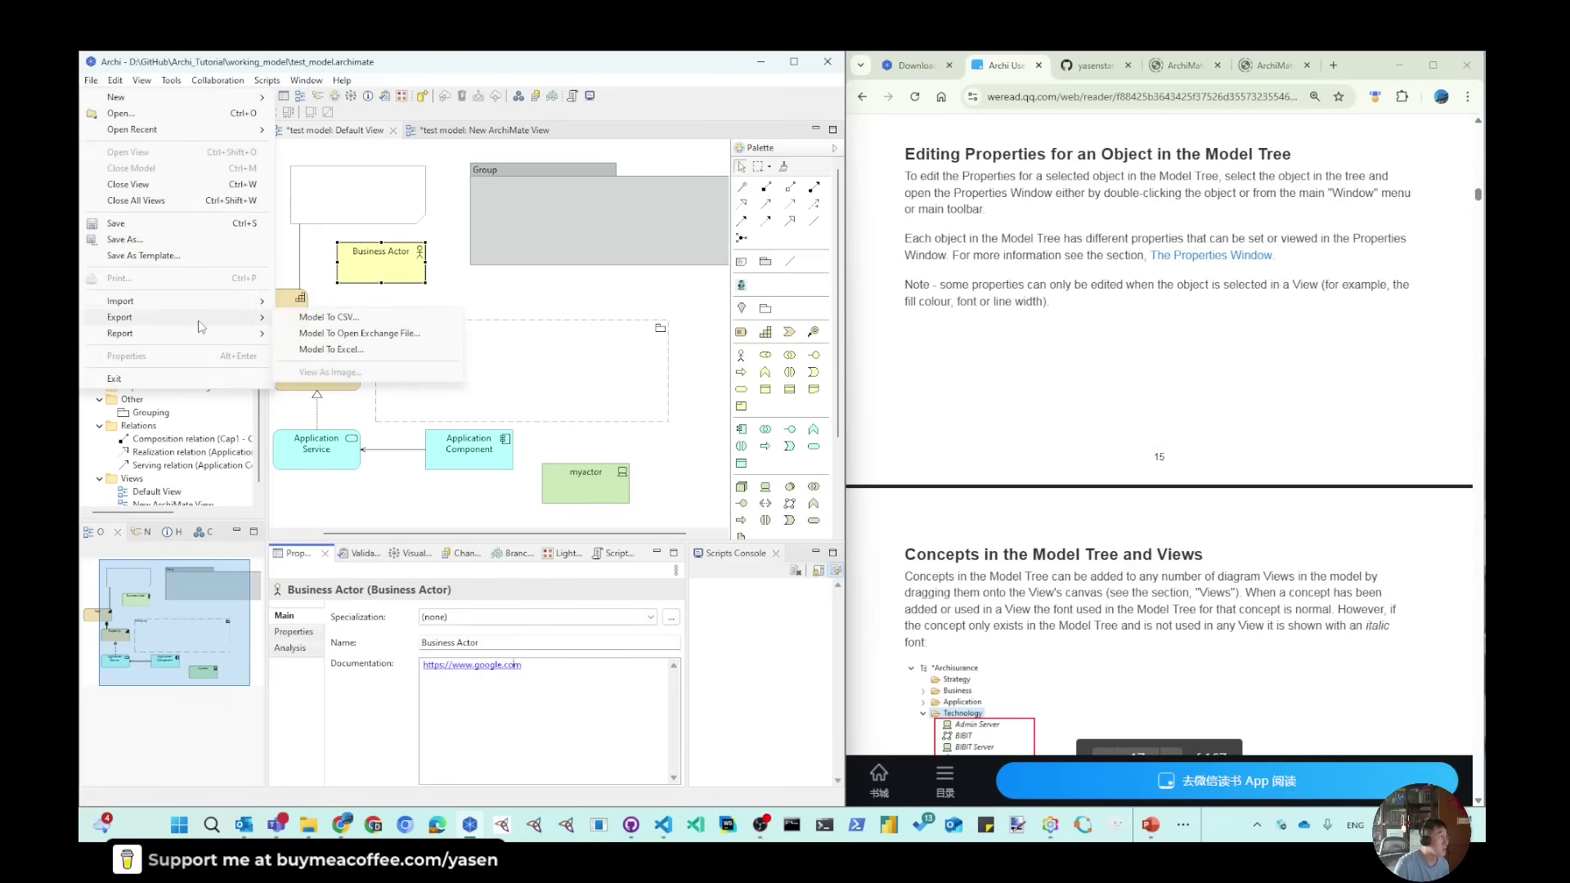
pyautogui.click(323, 333)
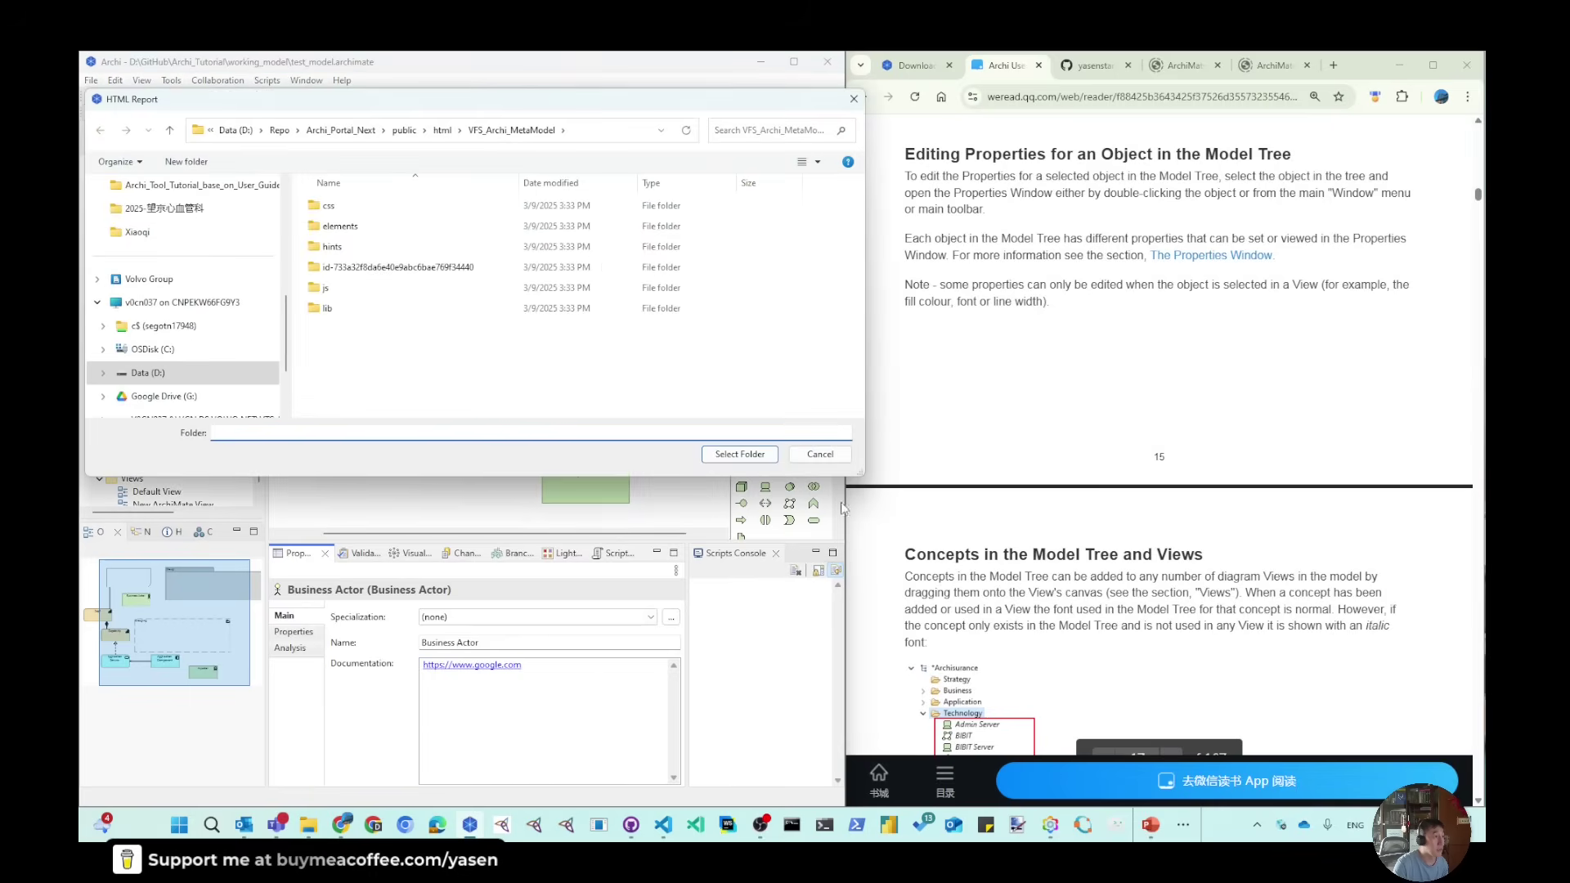
pyautogui.click(820, 455)
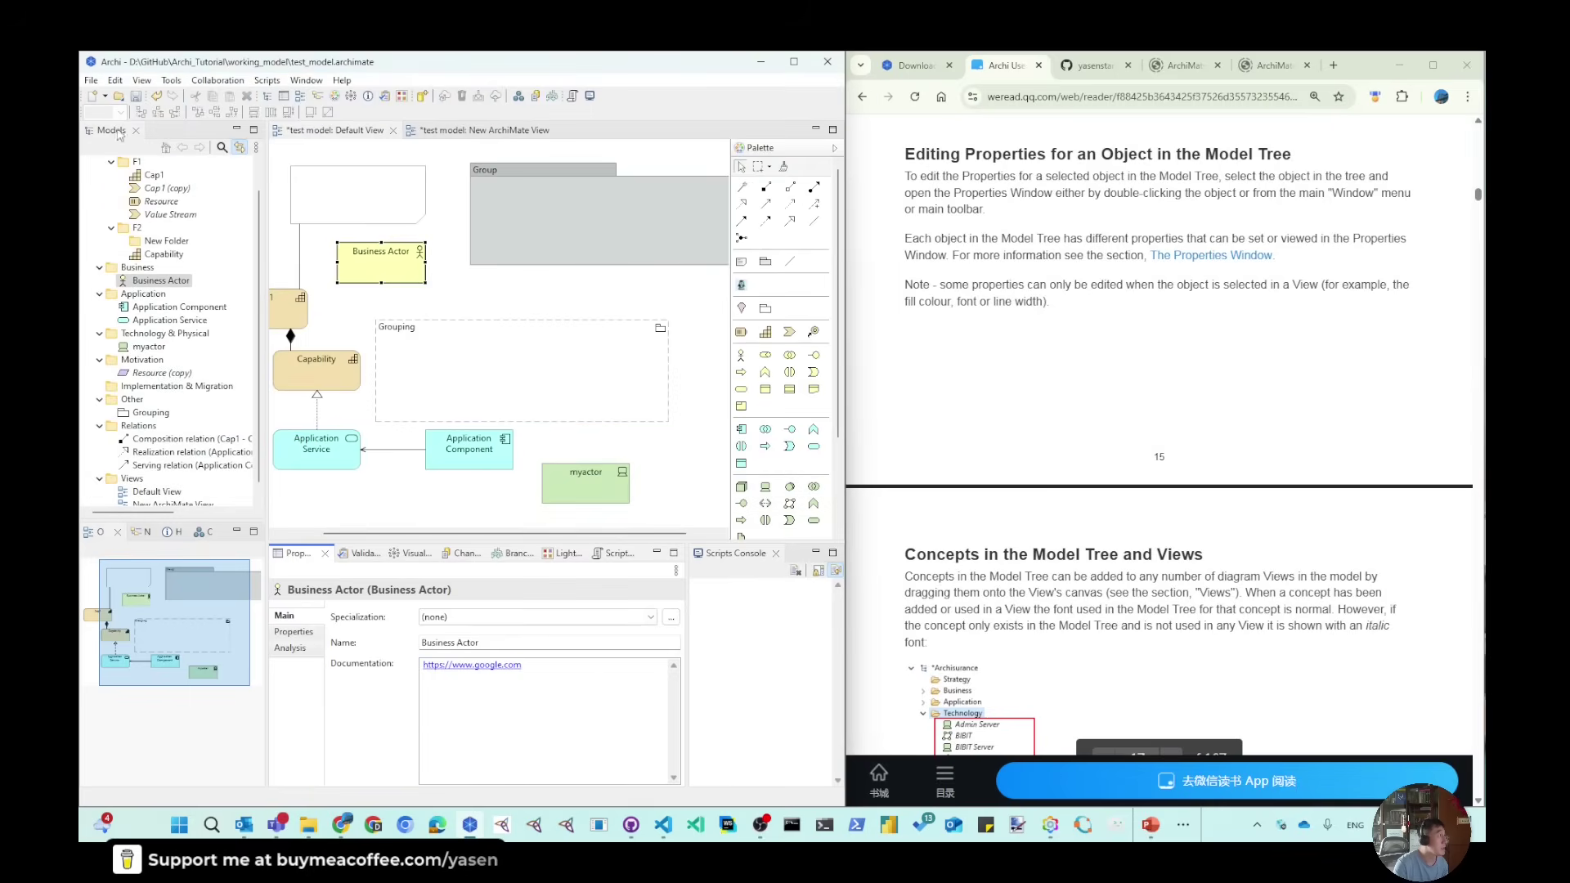
# Save the test model and start generating an HTML report from it.
pyautogui.click(134, 97)
pyautogui.click(91, 81)
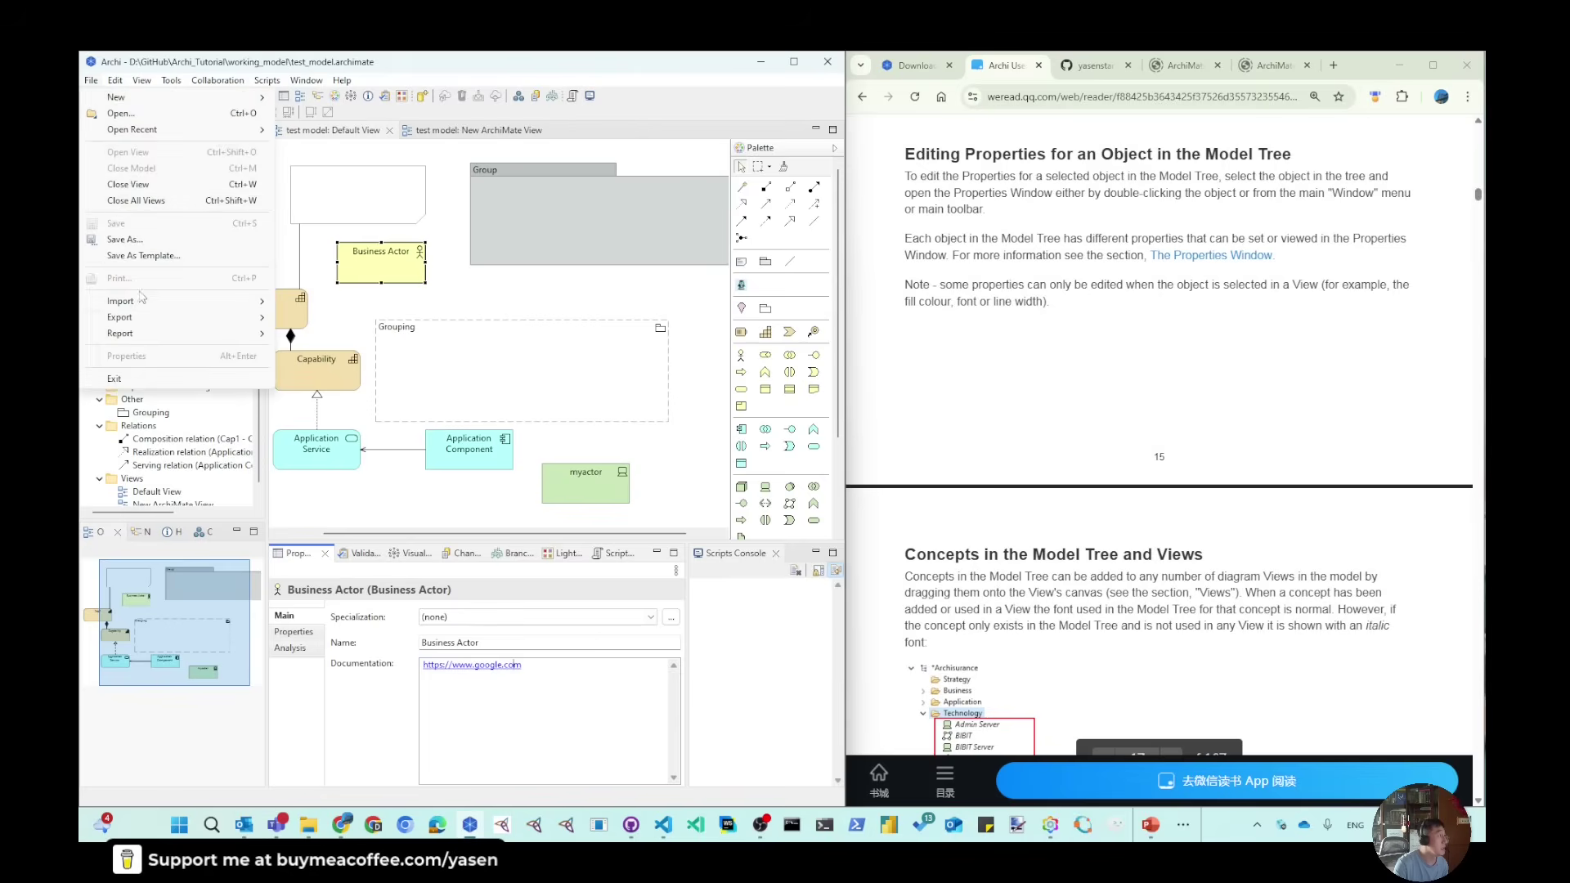
pyautogui.moveTo(171, 333)
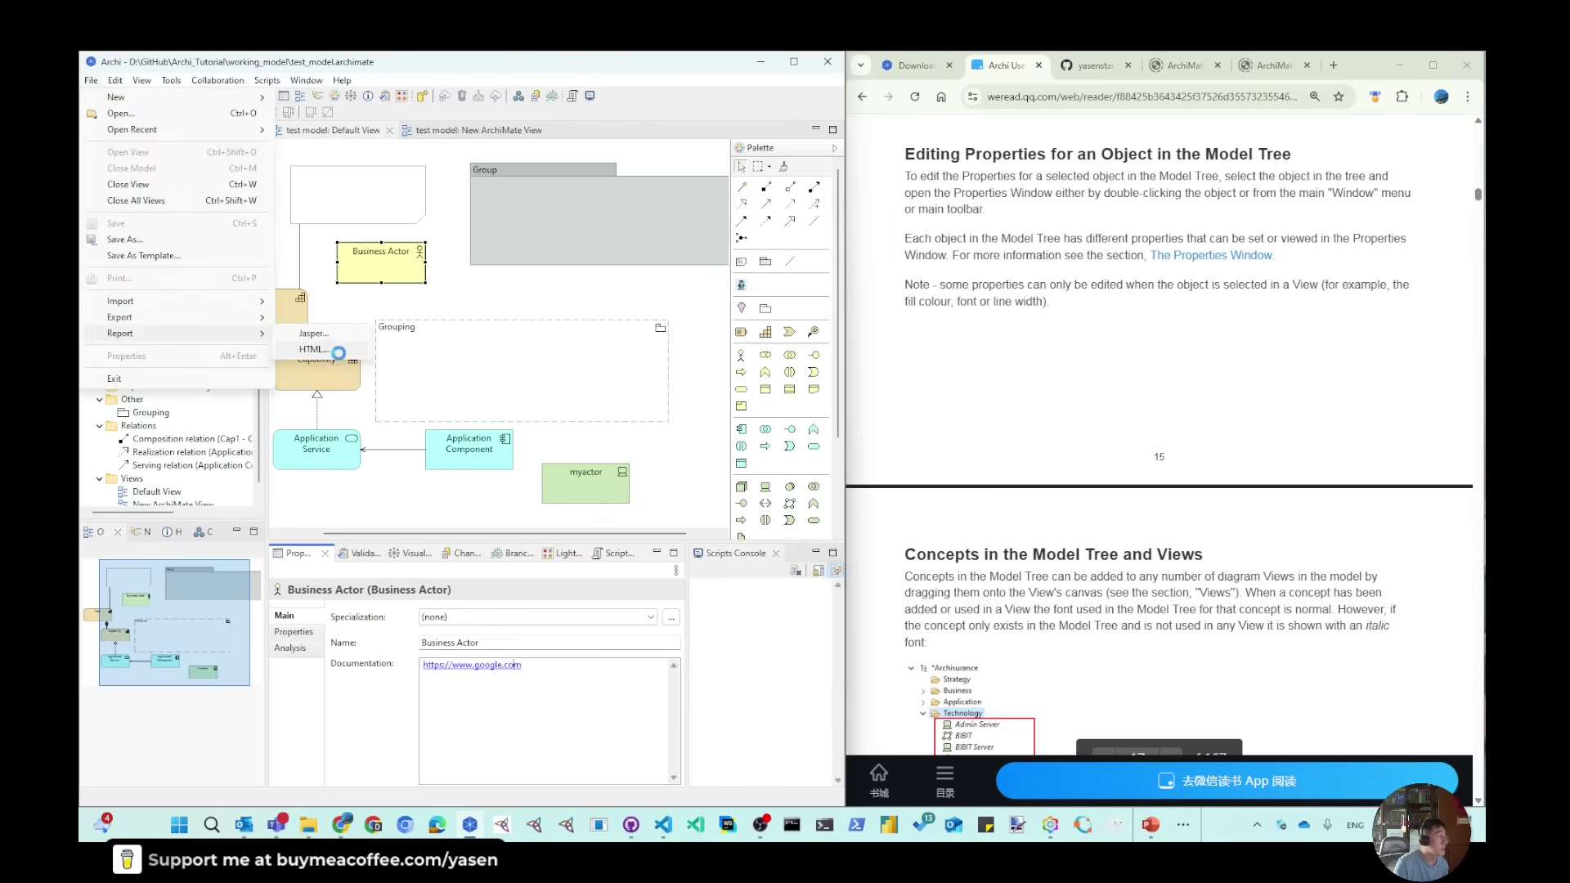
pyautogui.click(341, 356)
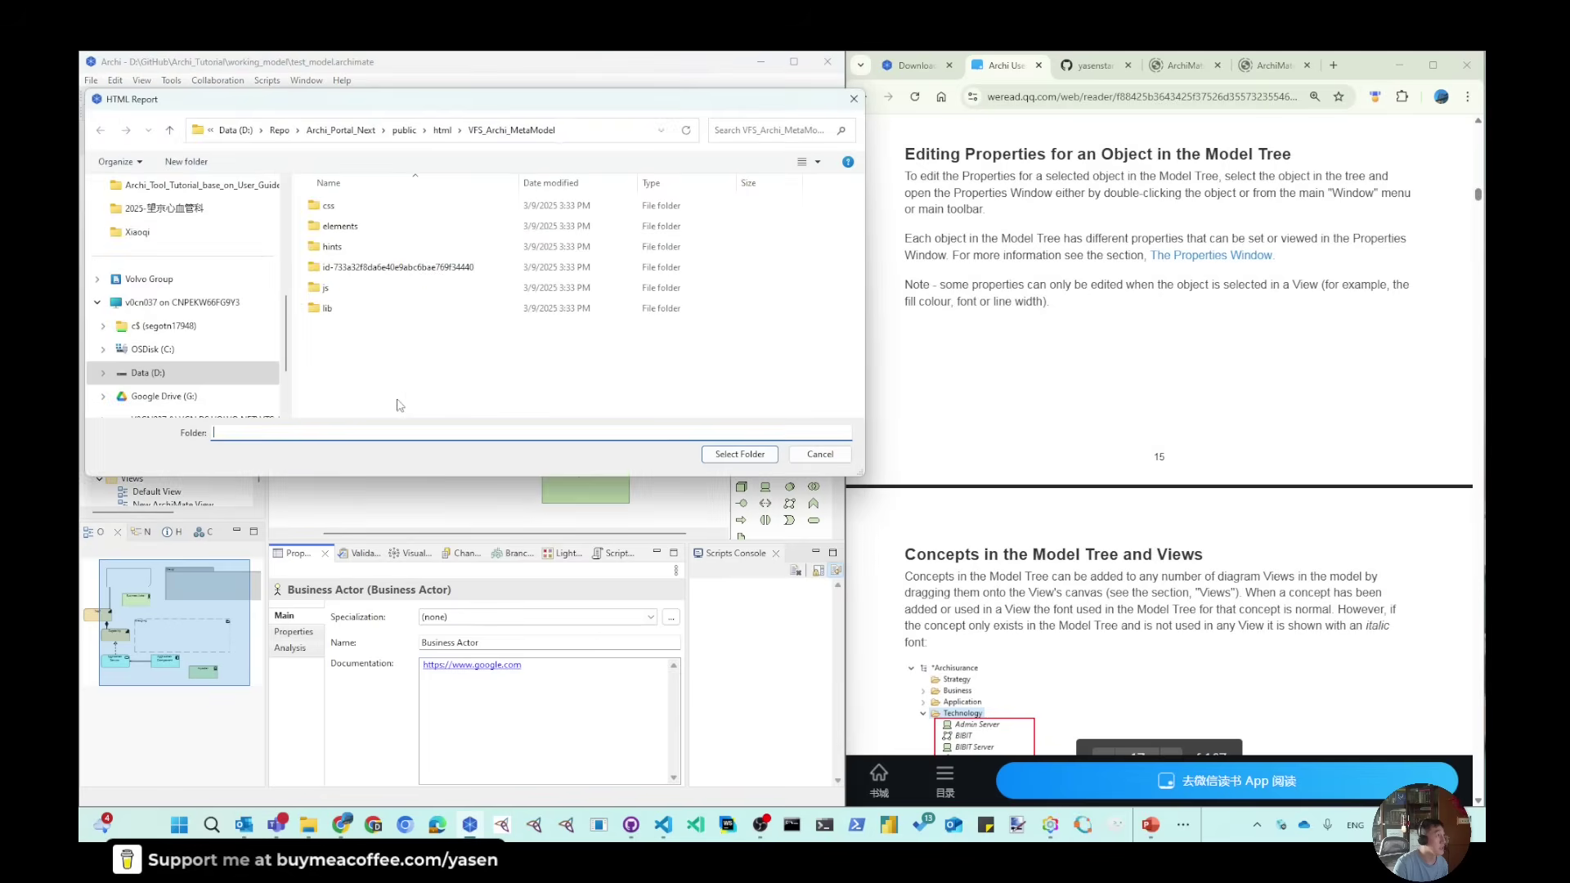
# Create a folder named testm in C:\Temp and export the HTML report into it.
pyautogui.click(151, 349)
pyautogui.scroll(-3, 349, 327)
pyautogui.click(334, 294)
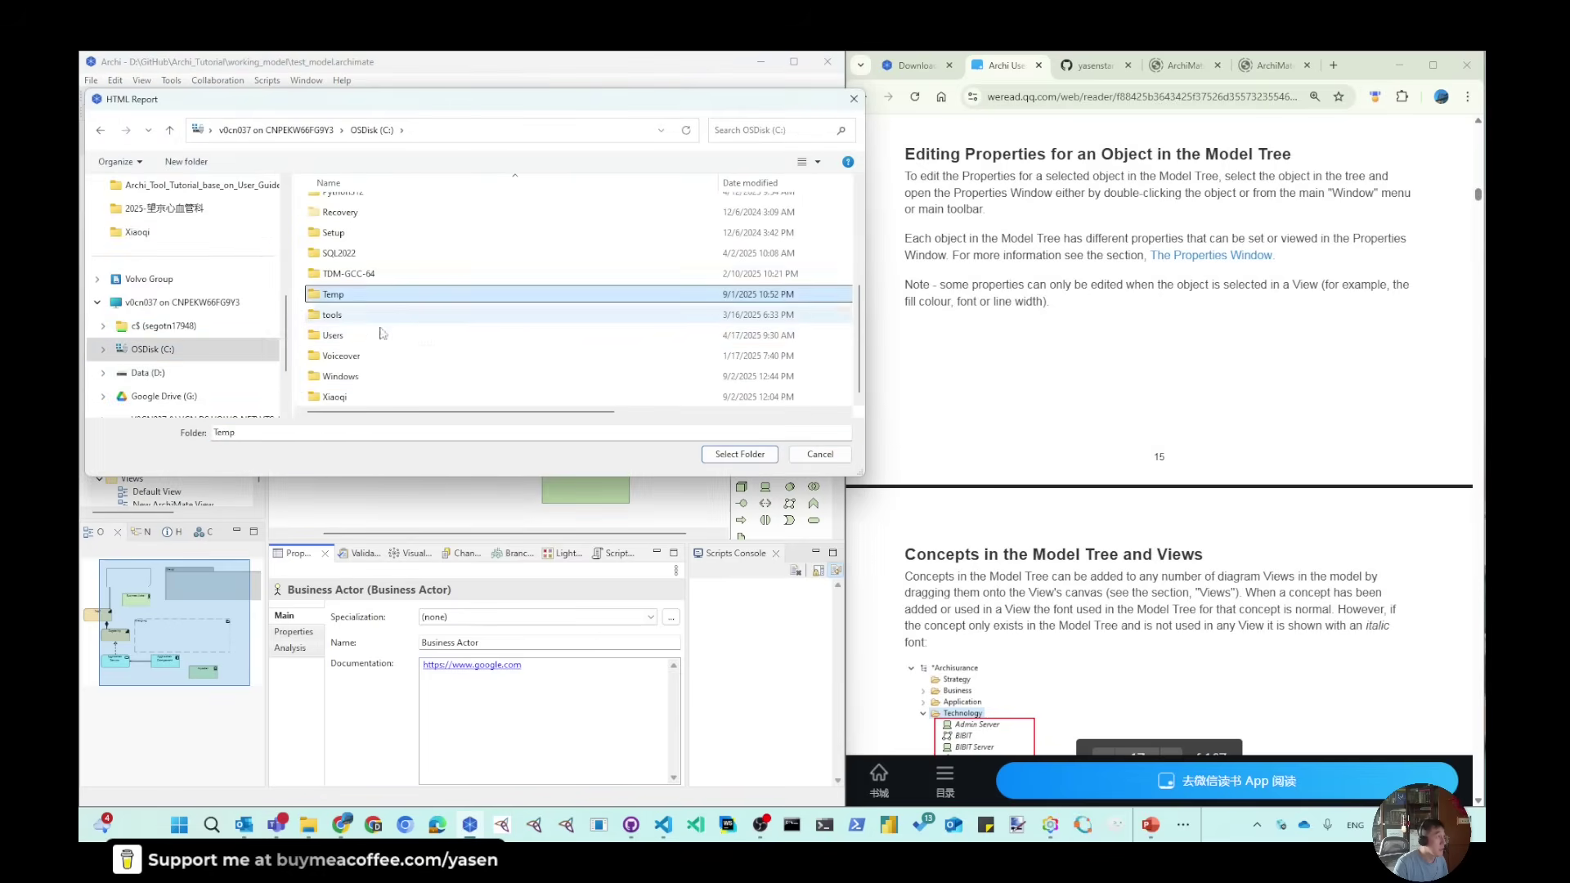
pyautogui.doubleClick(341, 296)
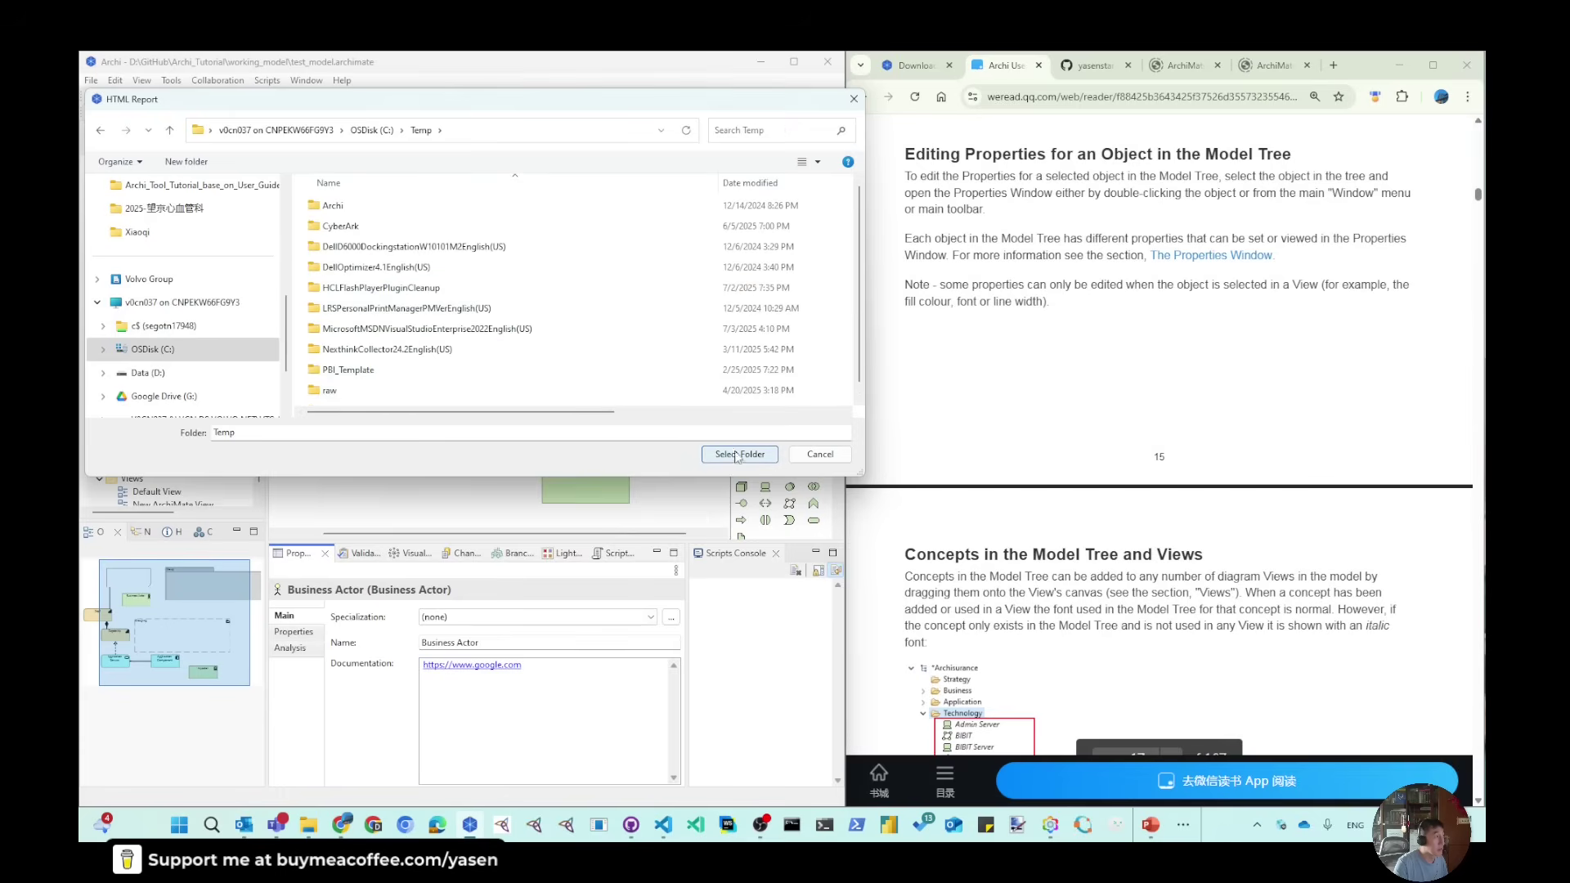
pyautogui.click(176, 163)
pyautogui.write('test')
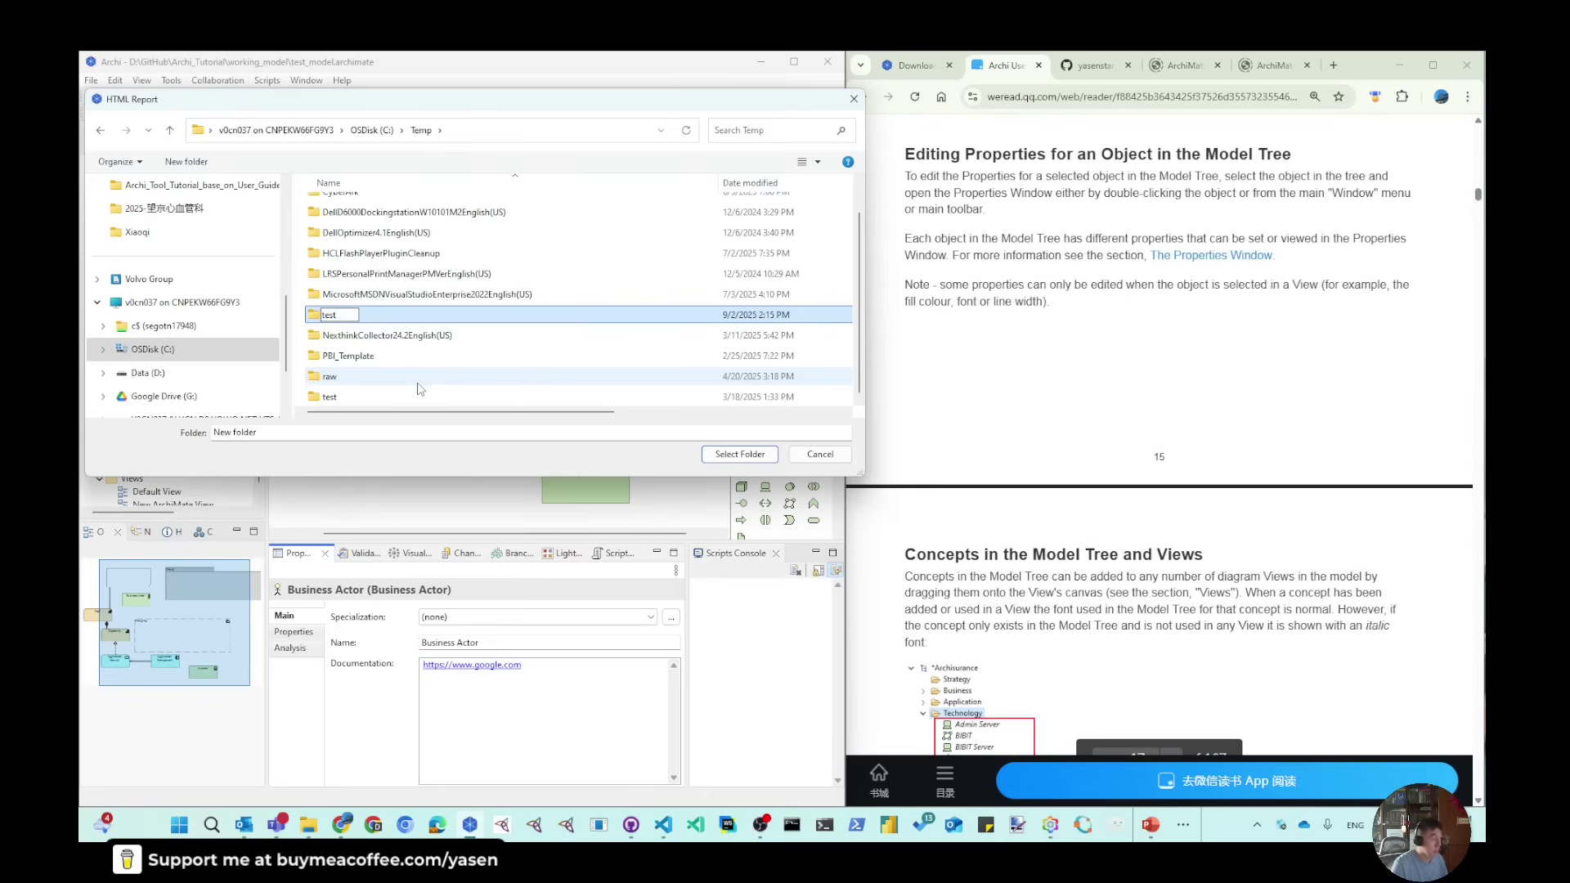
pyautogui.write('m')
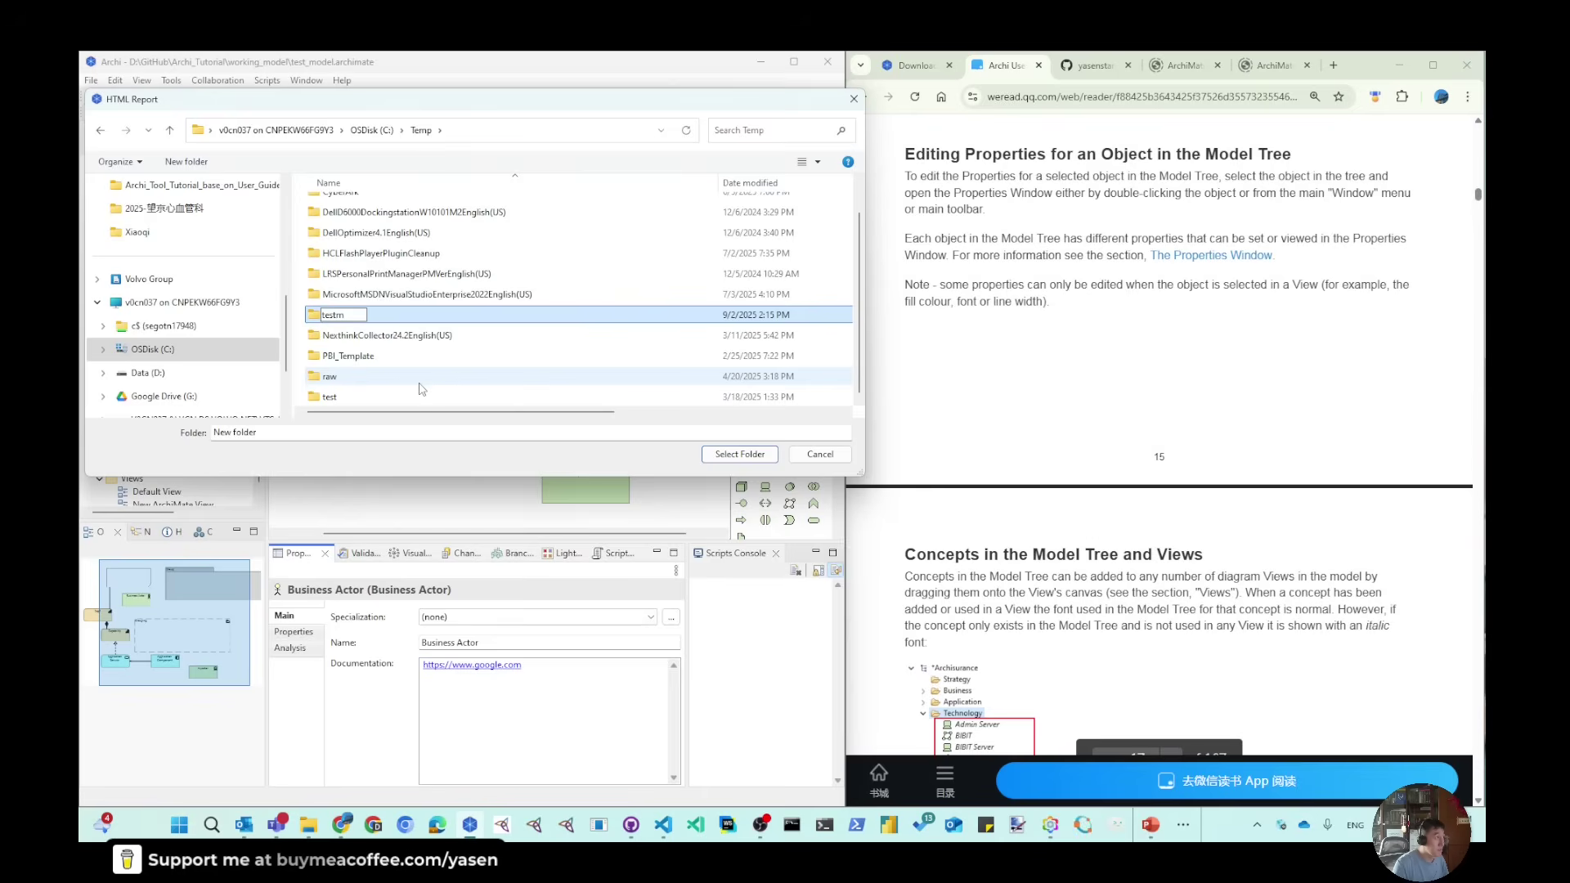
pyautogui.press('Return')
pyautogui.press('Return')
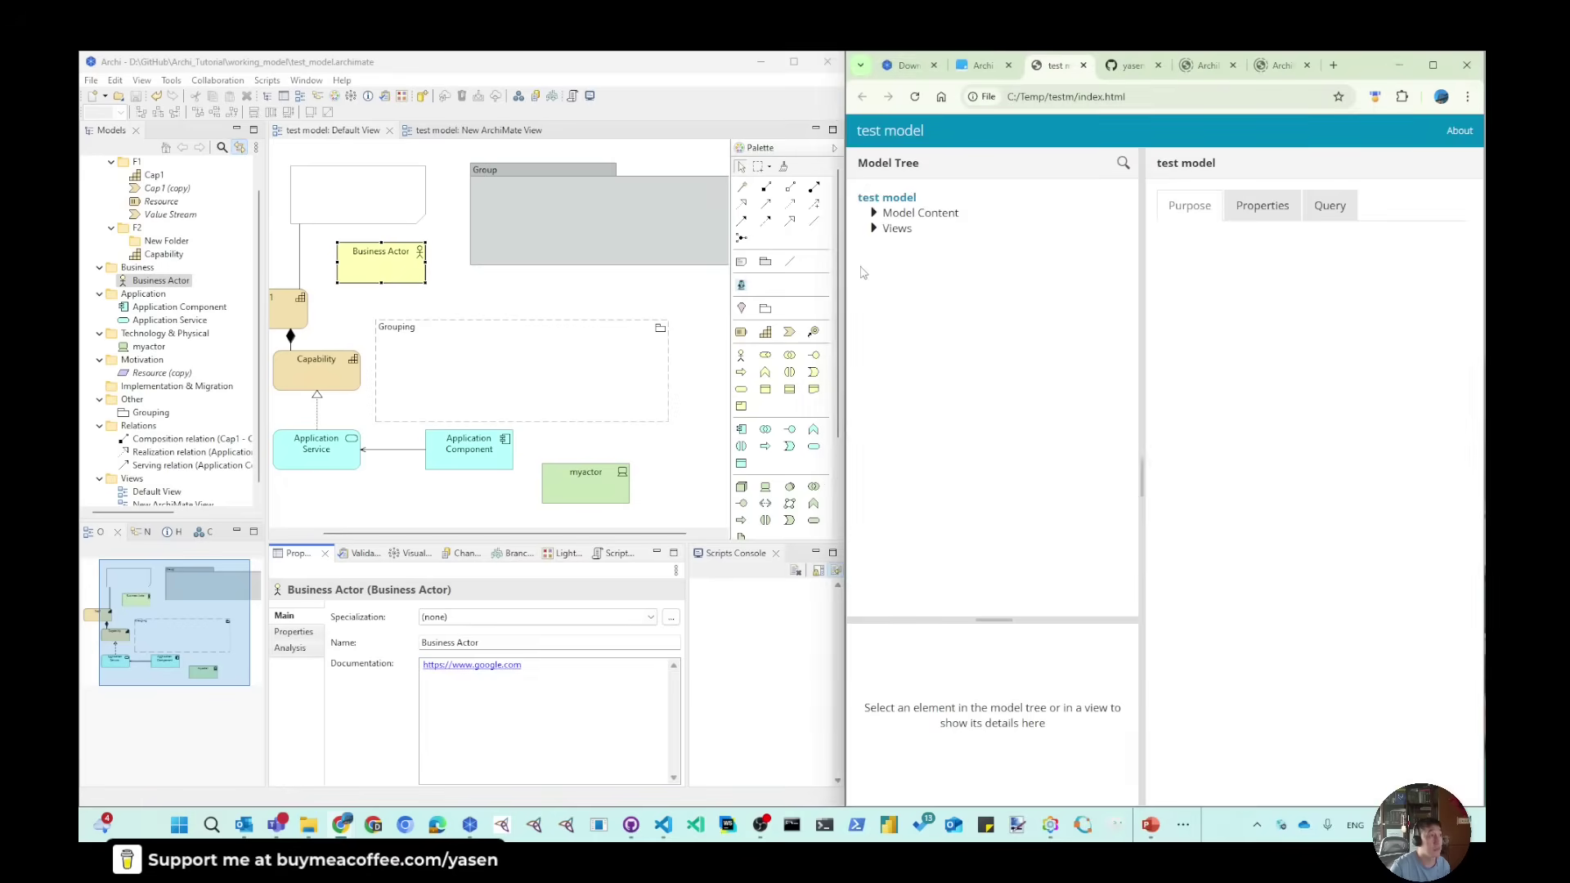
# View the Business Actor's documentation link in the generated report's model tree, and return to the Archi user guide page.
pyautogui.click(874, 213)
pyautogui.click(874, 351)
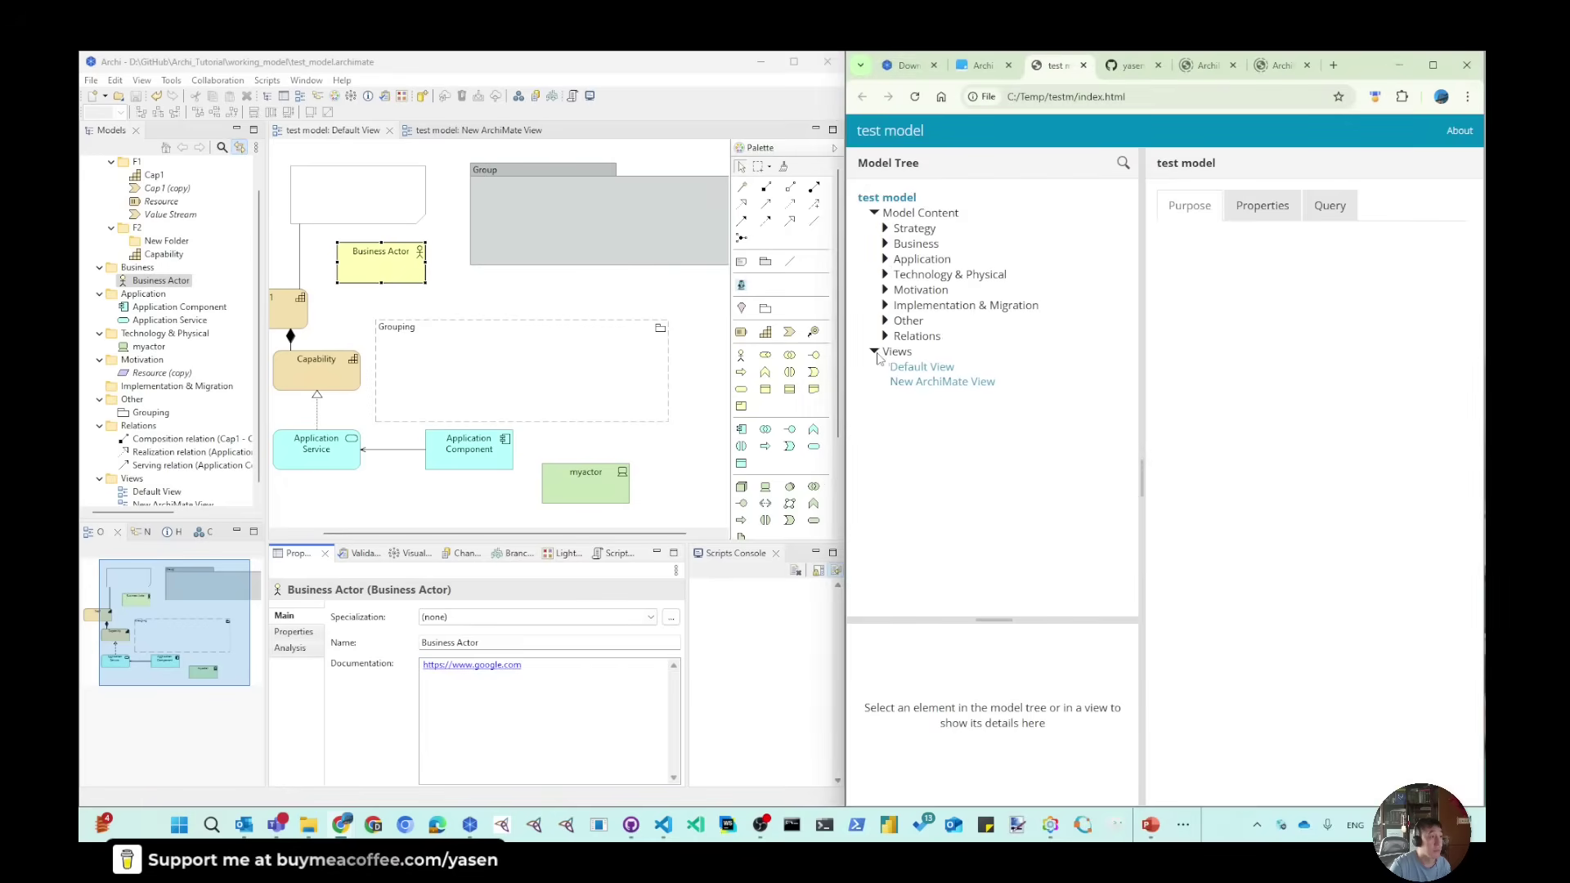
pyautogui.click(885, 244)
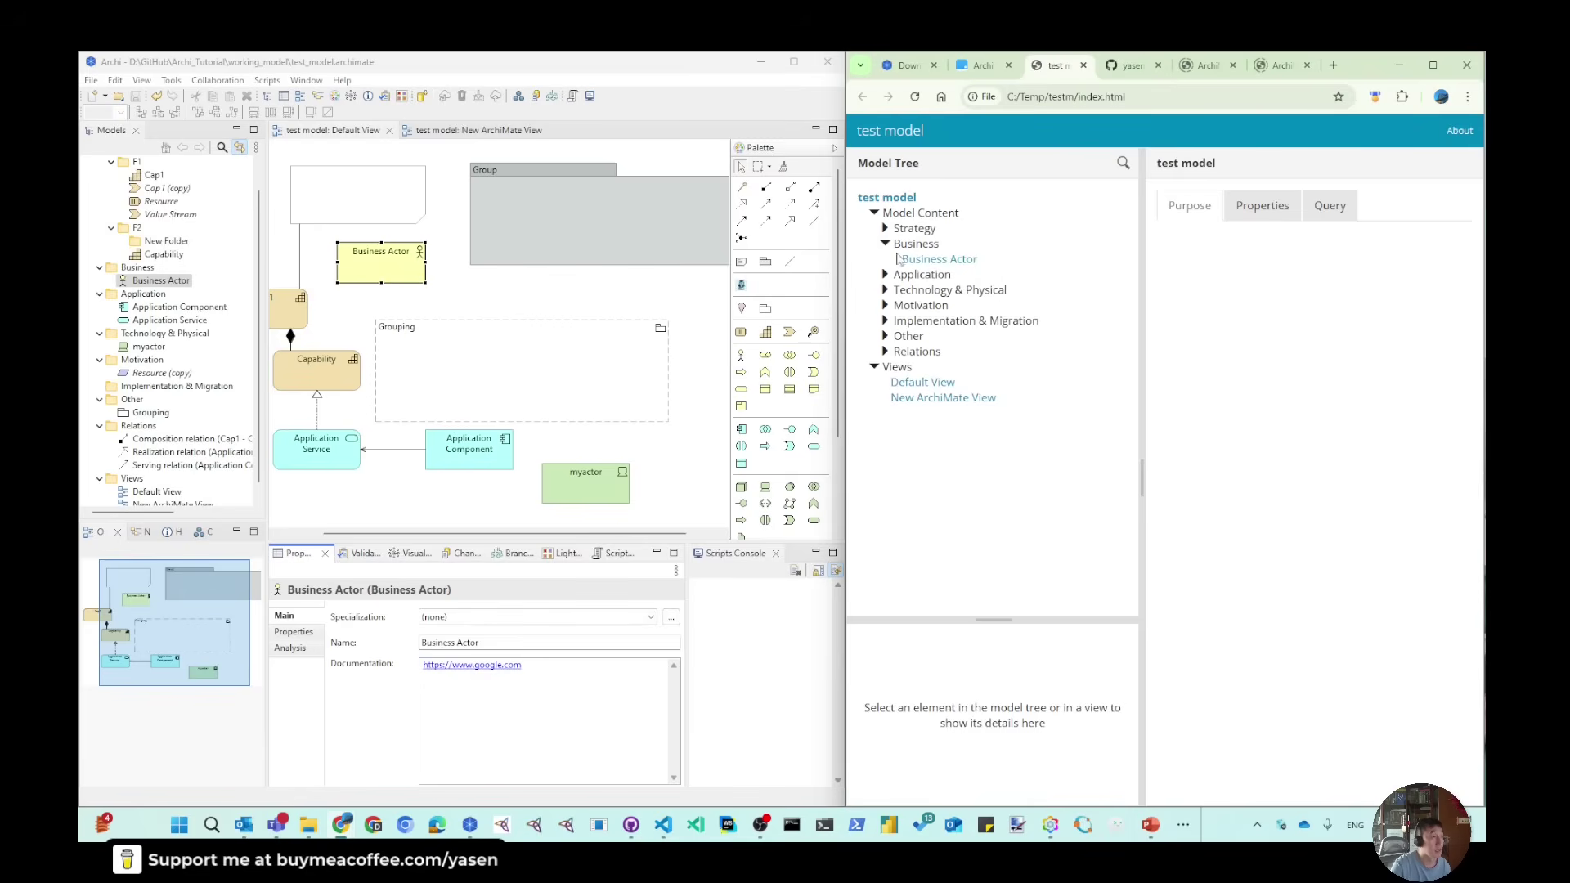
pyautogui.click(932, 260)
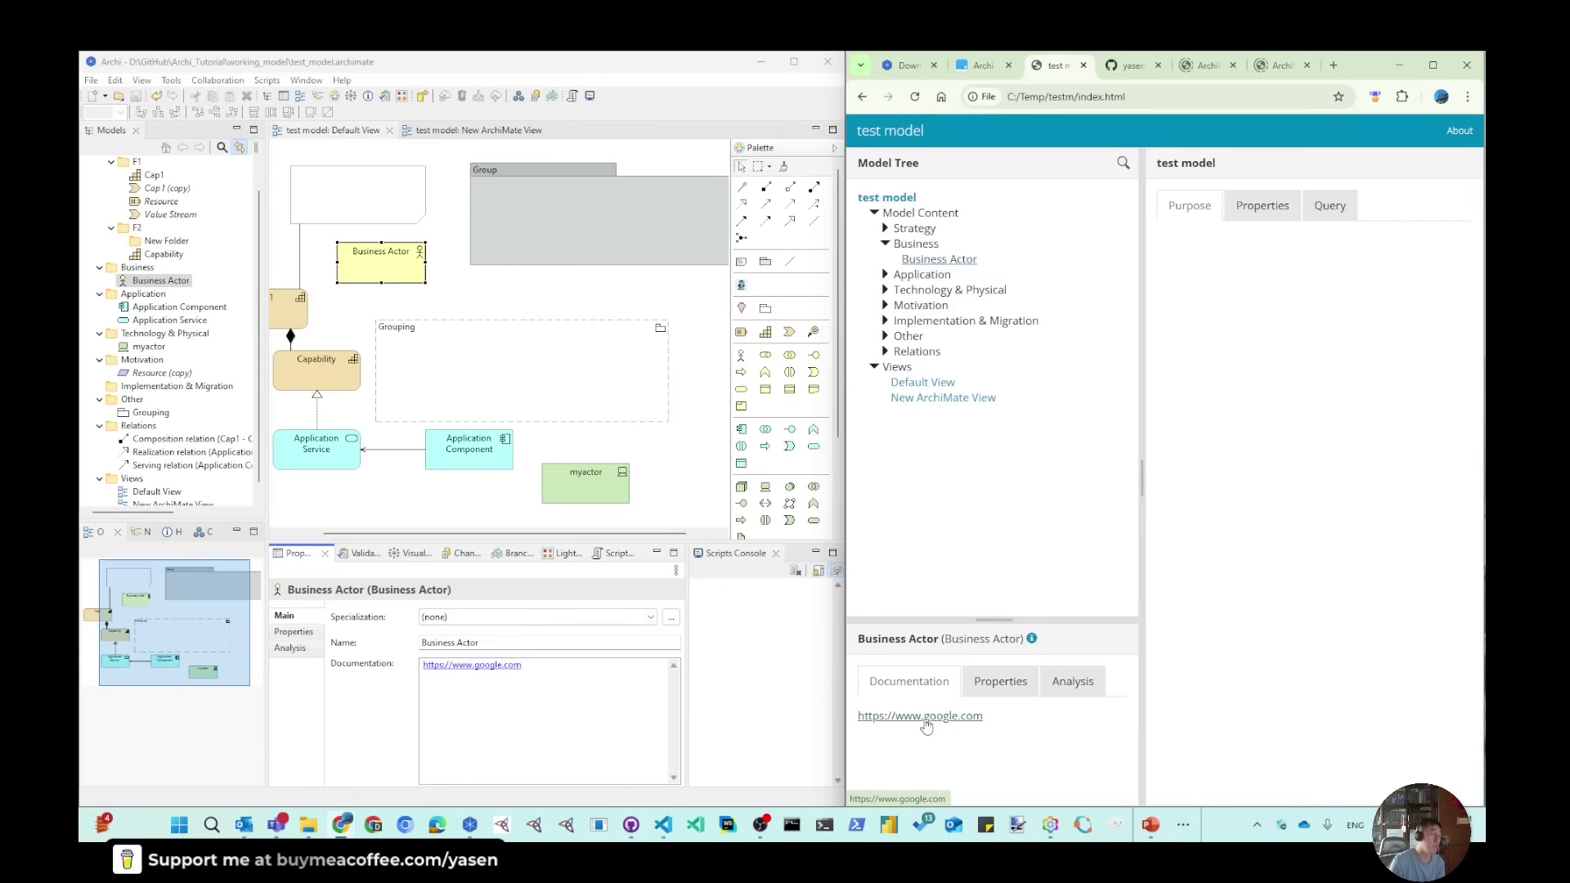
pyautogui.click(949, 72)
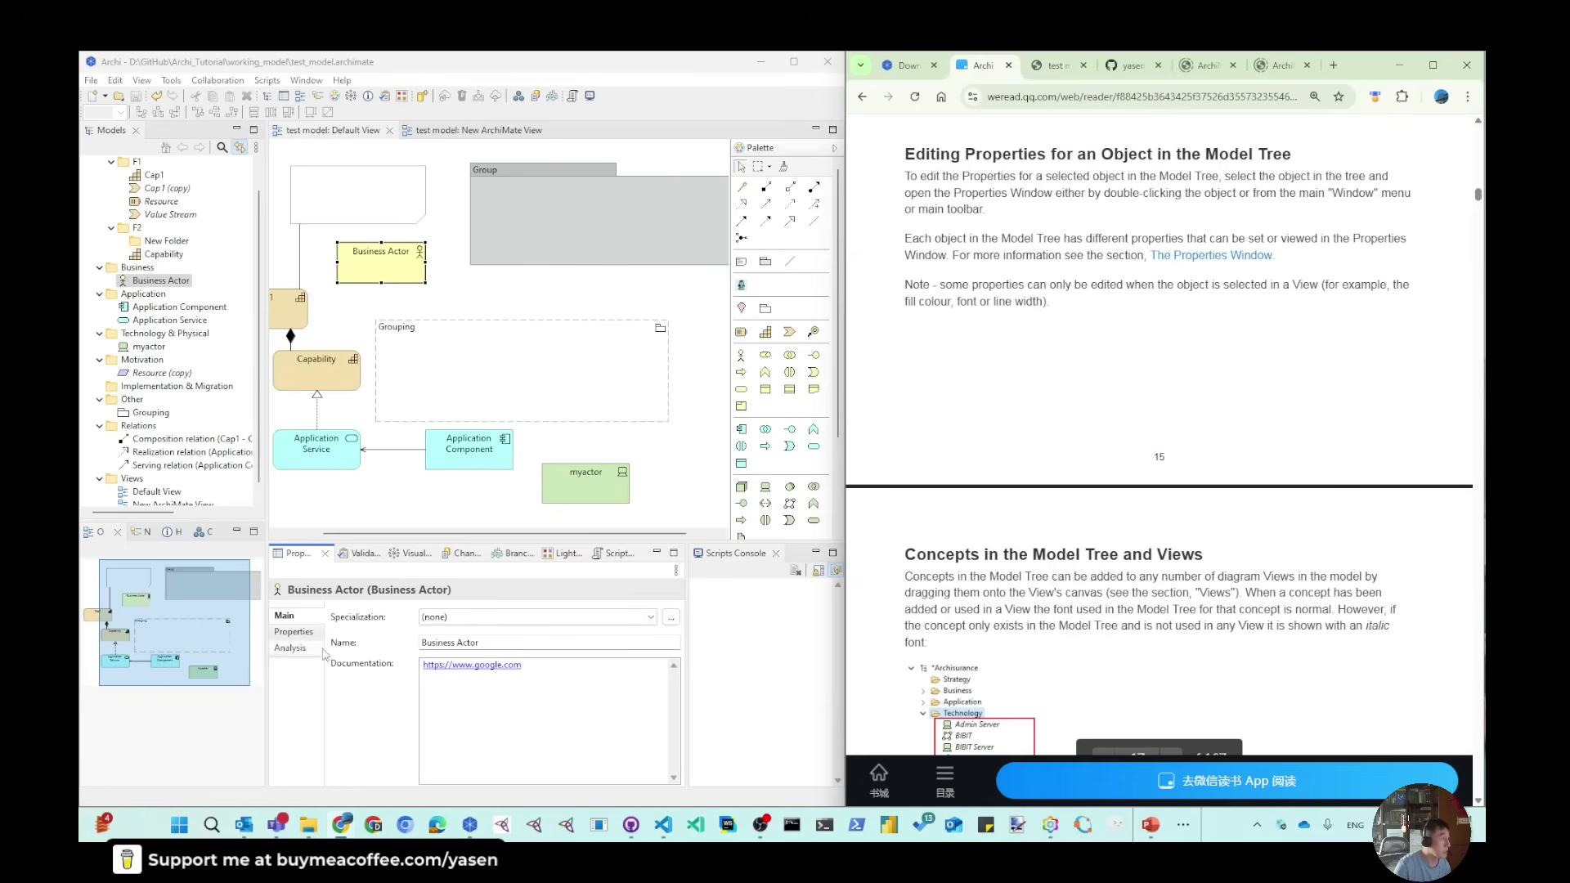
# Add a blank user property to the Business Actor and list the available property names.
pyautogui.click(293, 633)
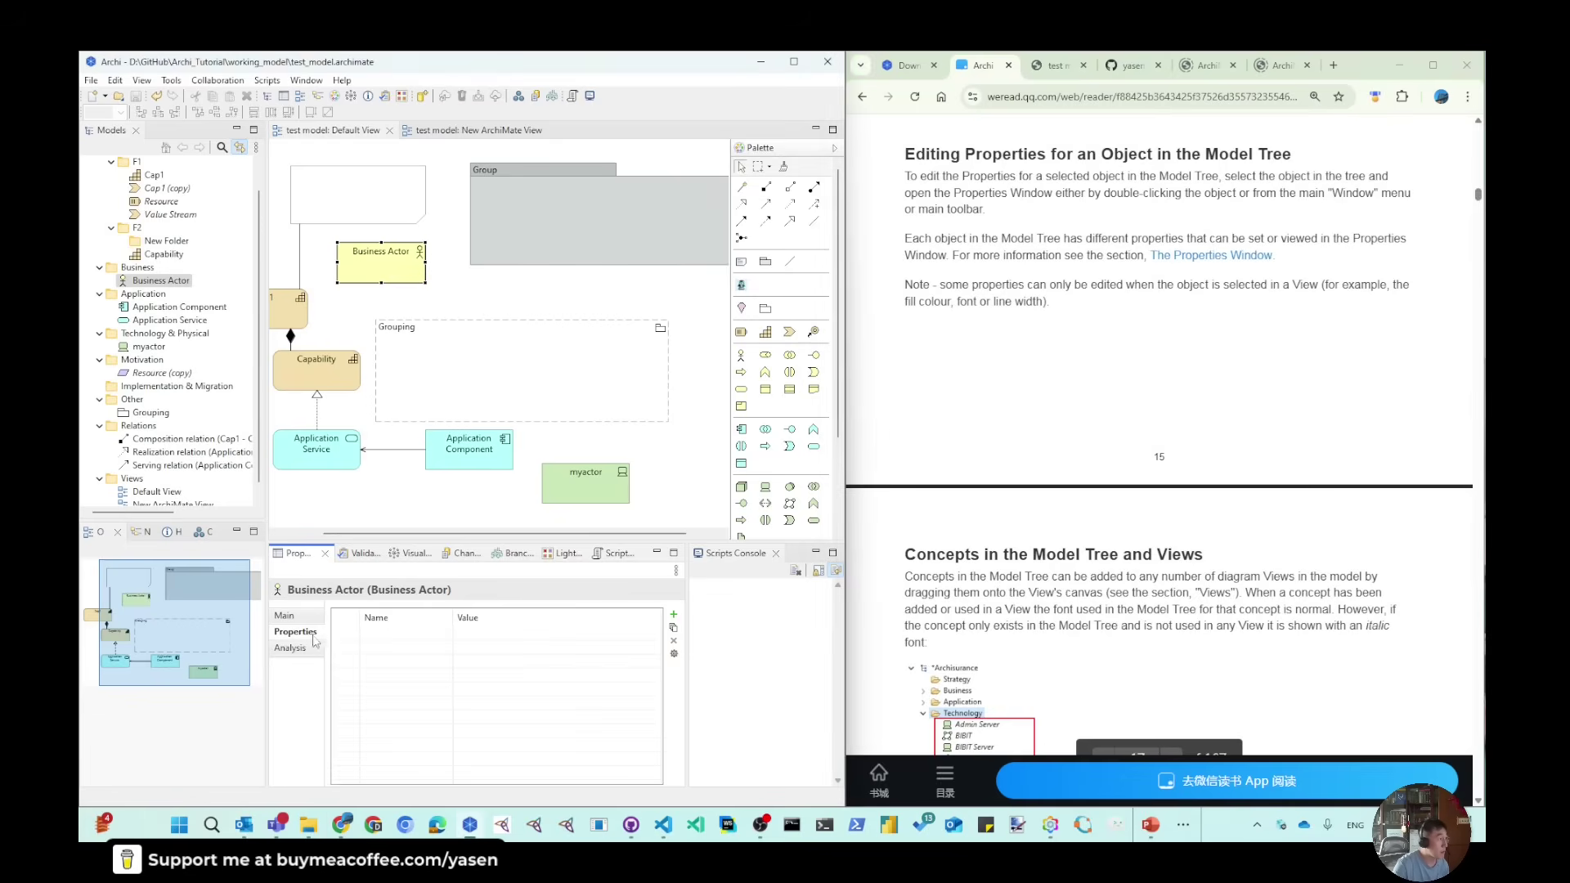
pyautogui.doubleClick(448, 643)
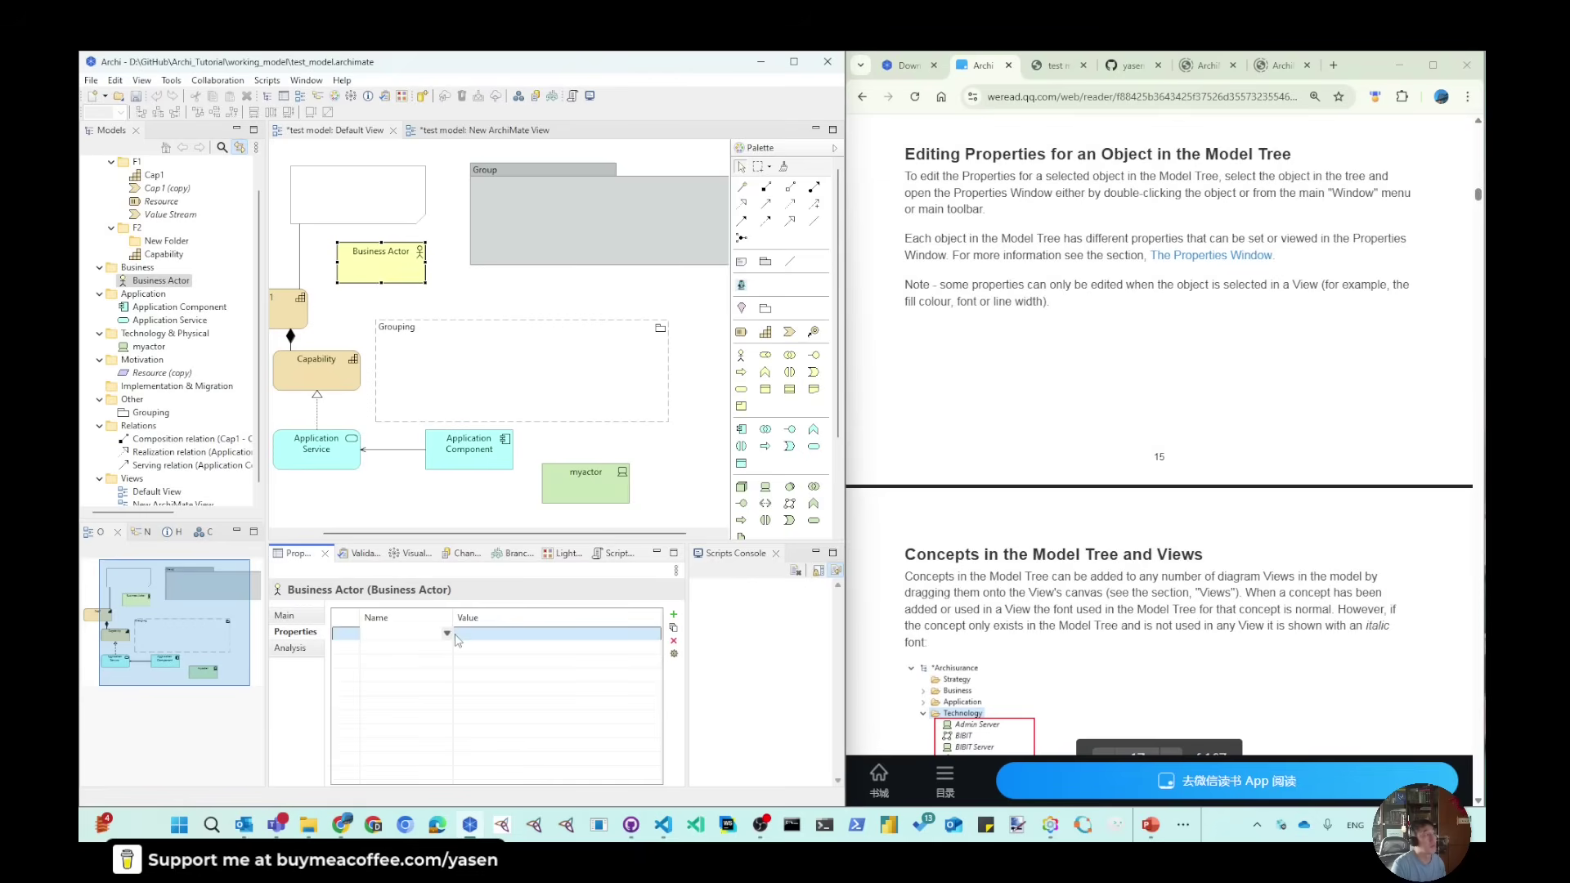
pyautogui.click(447, 633)
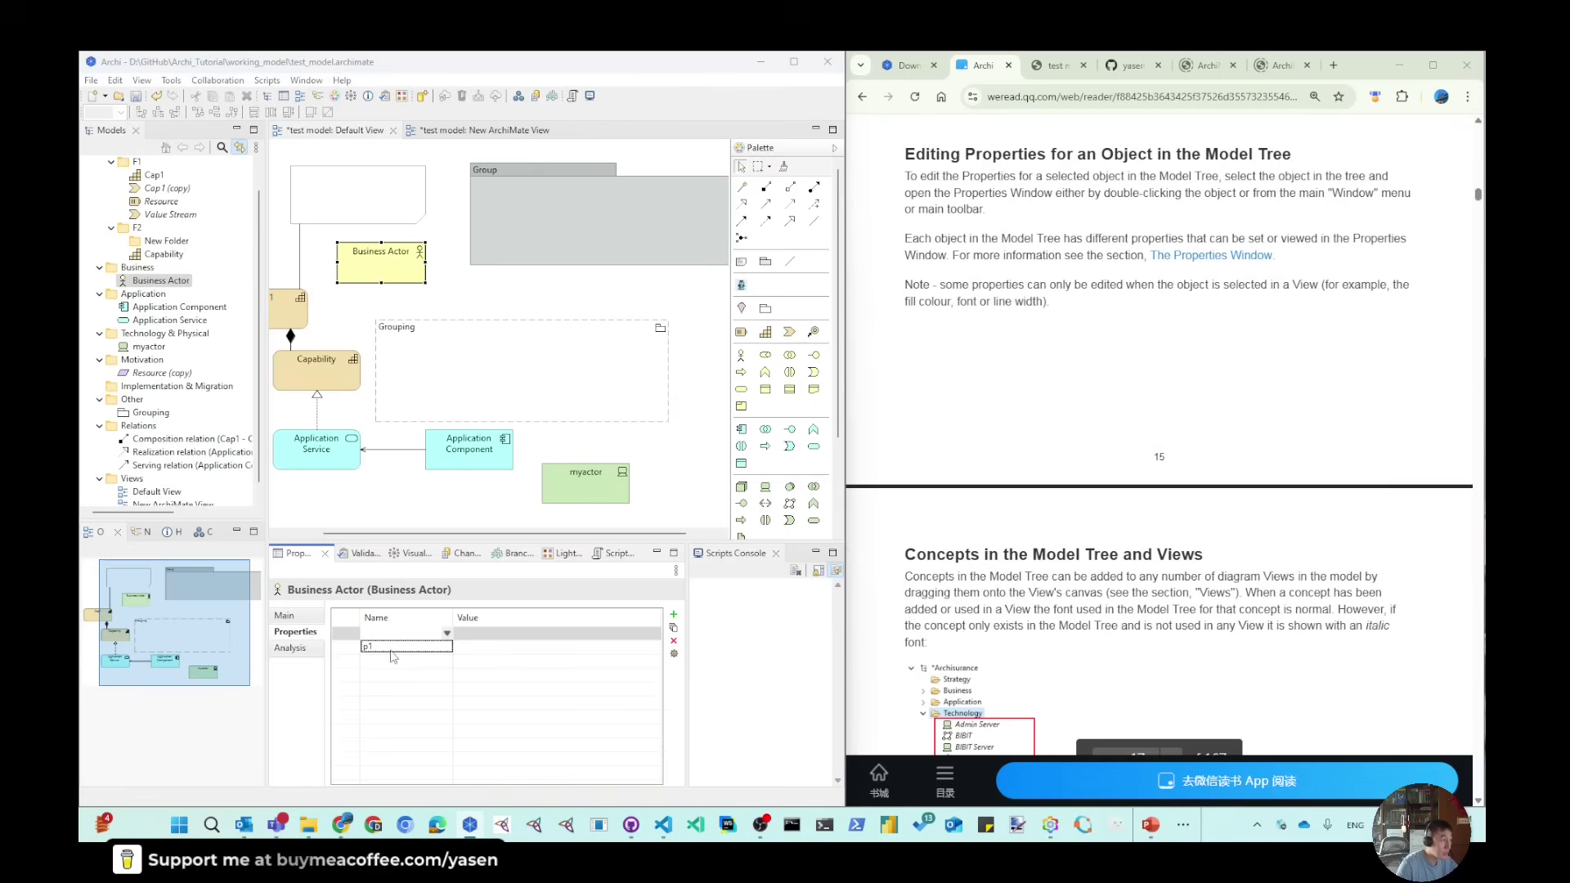
# Examine the model's global user properties and their usage in the Properties Manager, and close it without changes.
pyautogui.click(233, 82)
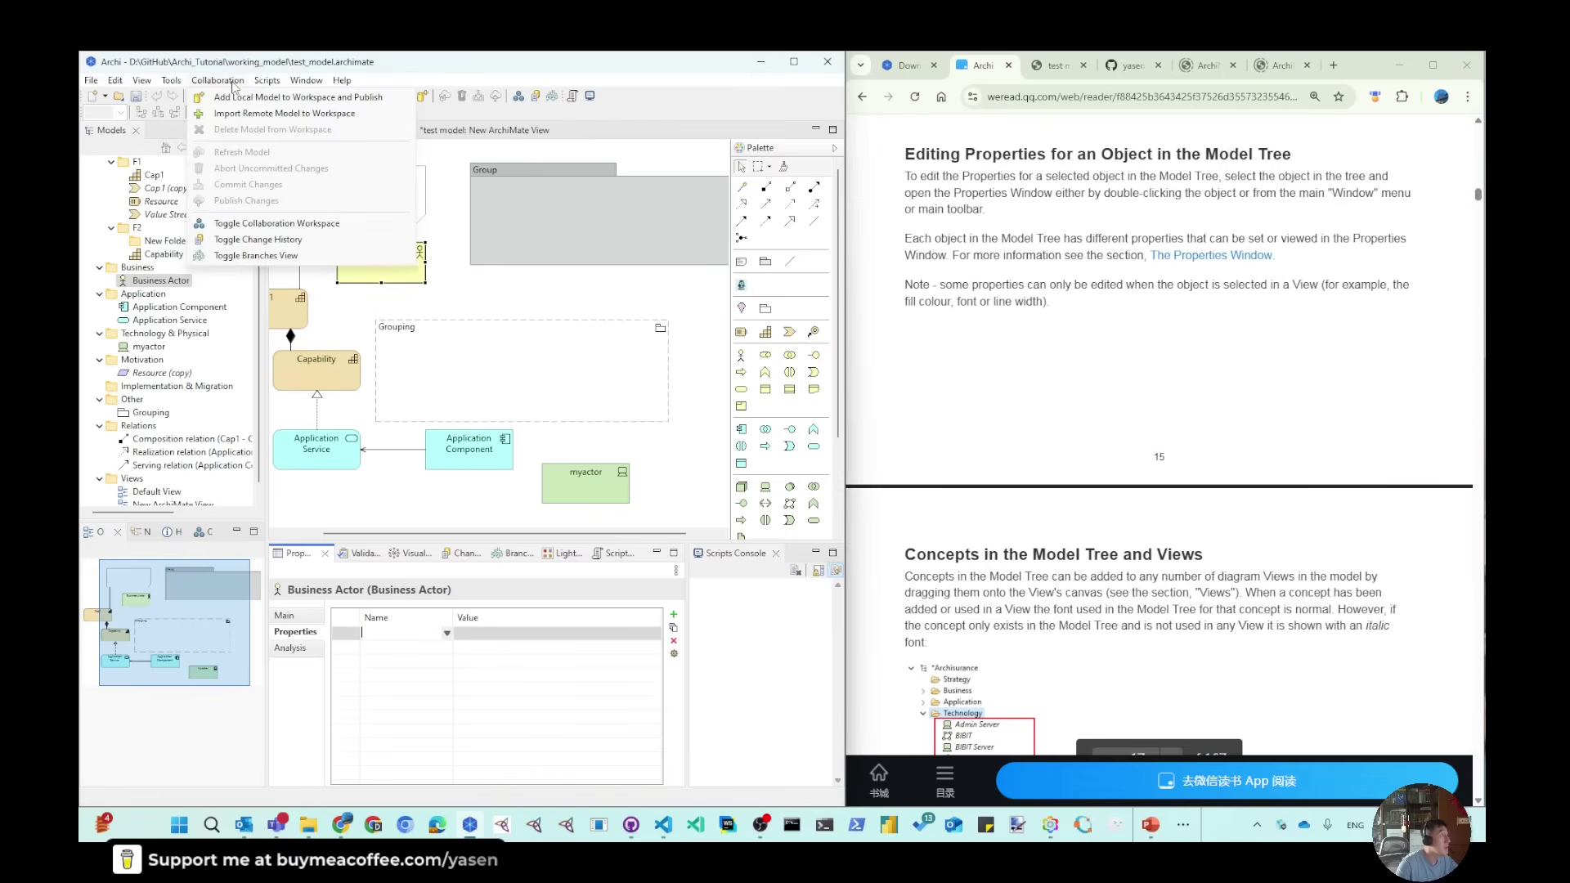
pyautogui.click(171, 80)
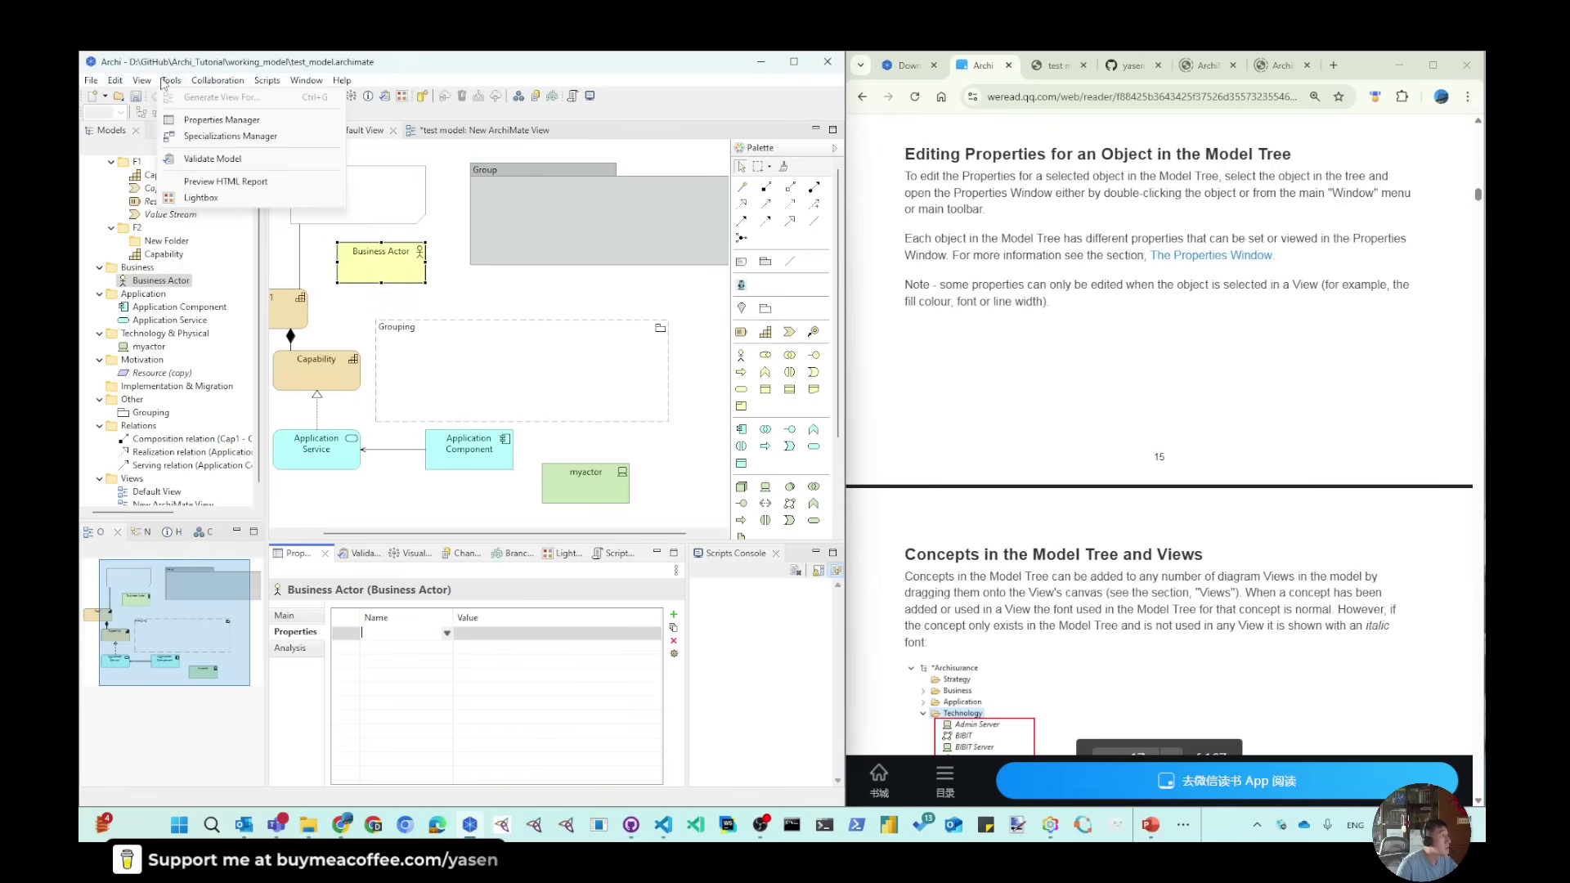
pyautogui.click(207, 123)
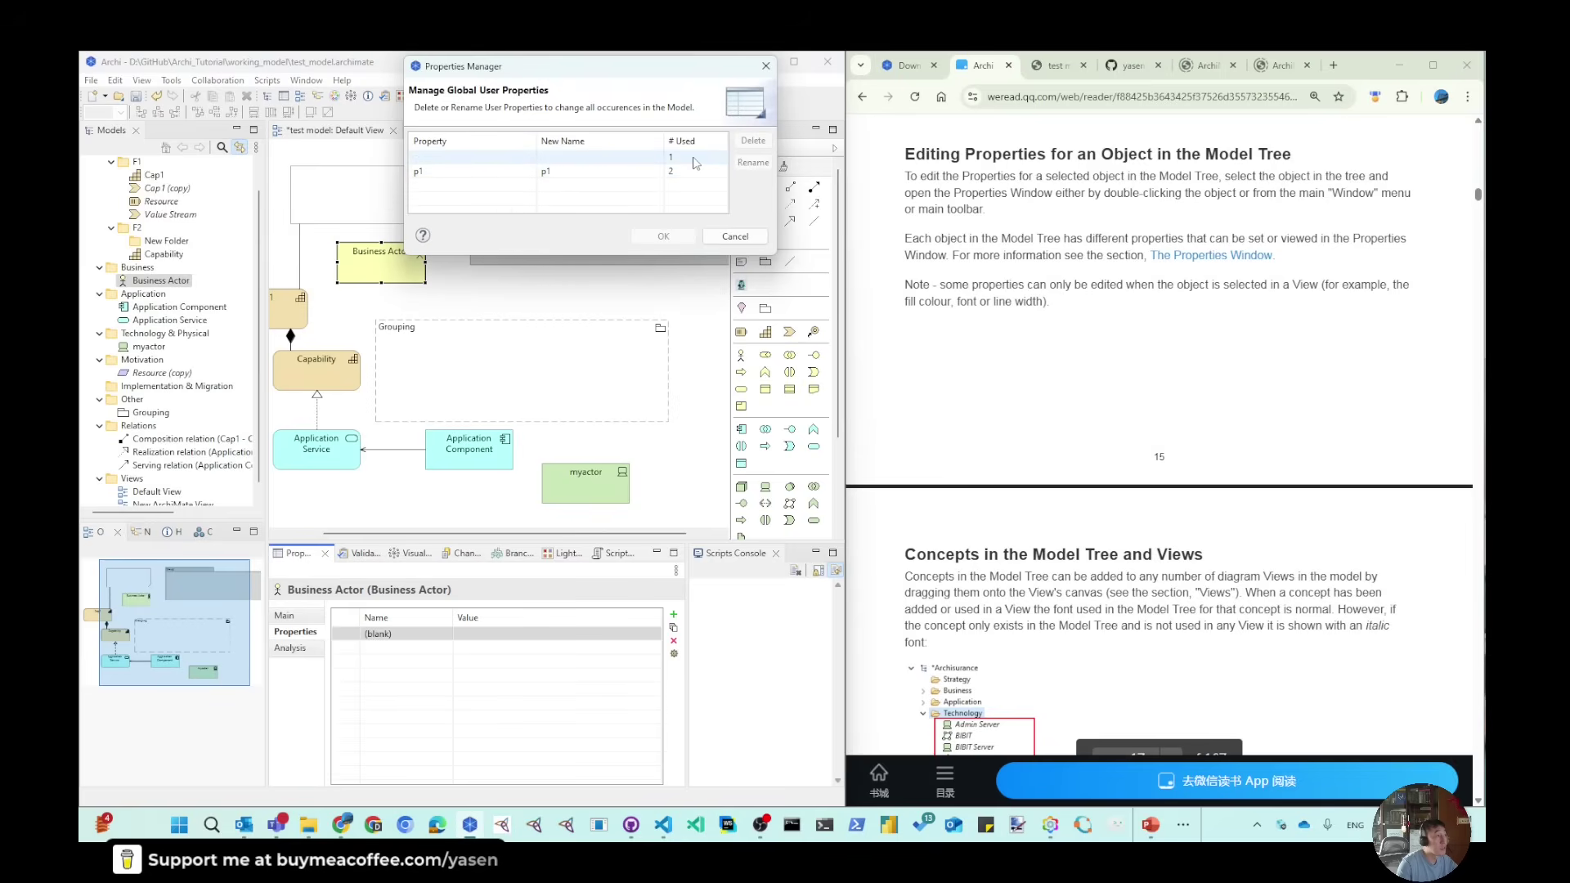
pyautogui.click(489, 158)
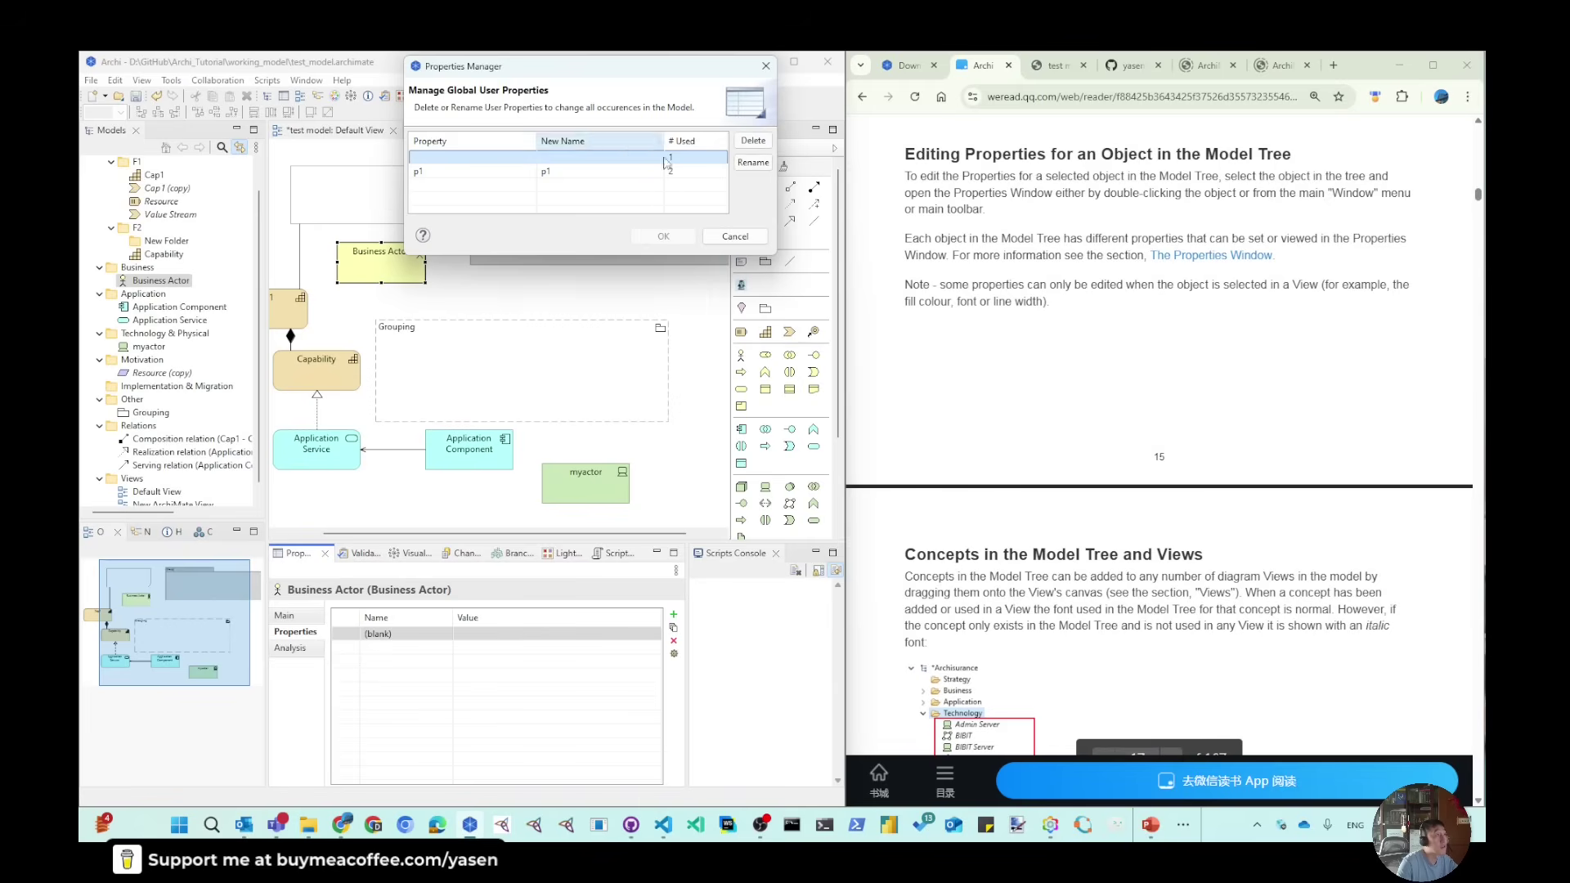
pyautogui.click(734, 236)
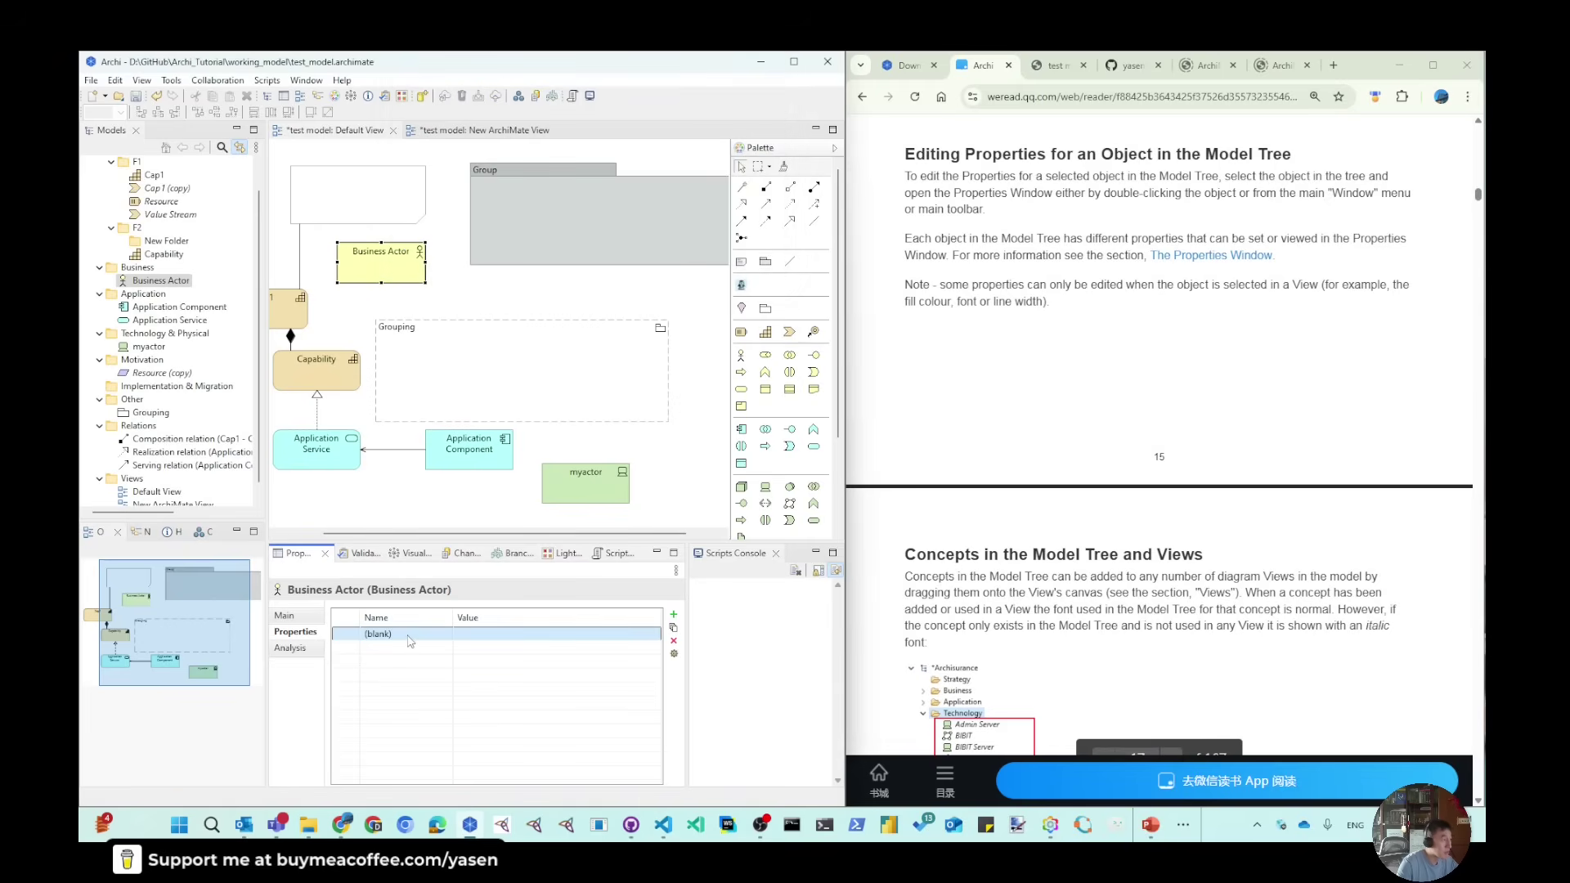
# Name the Business Actor's blank property p1 and set its value to def.
pyautogui.click(446, 636)
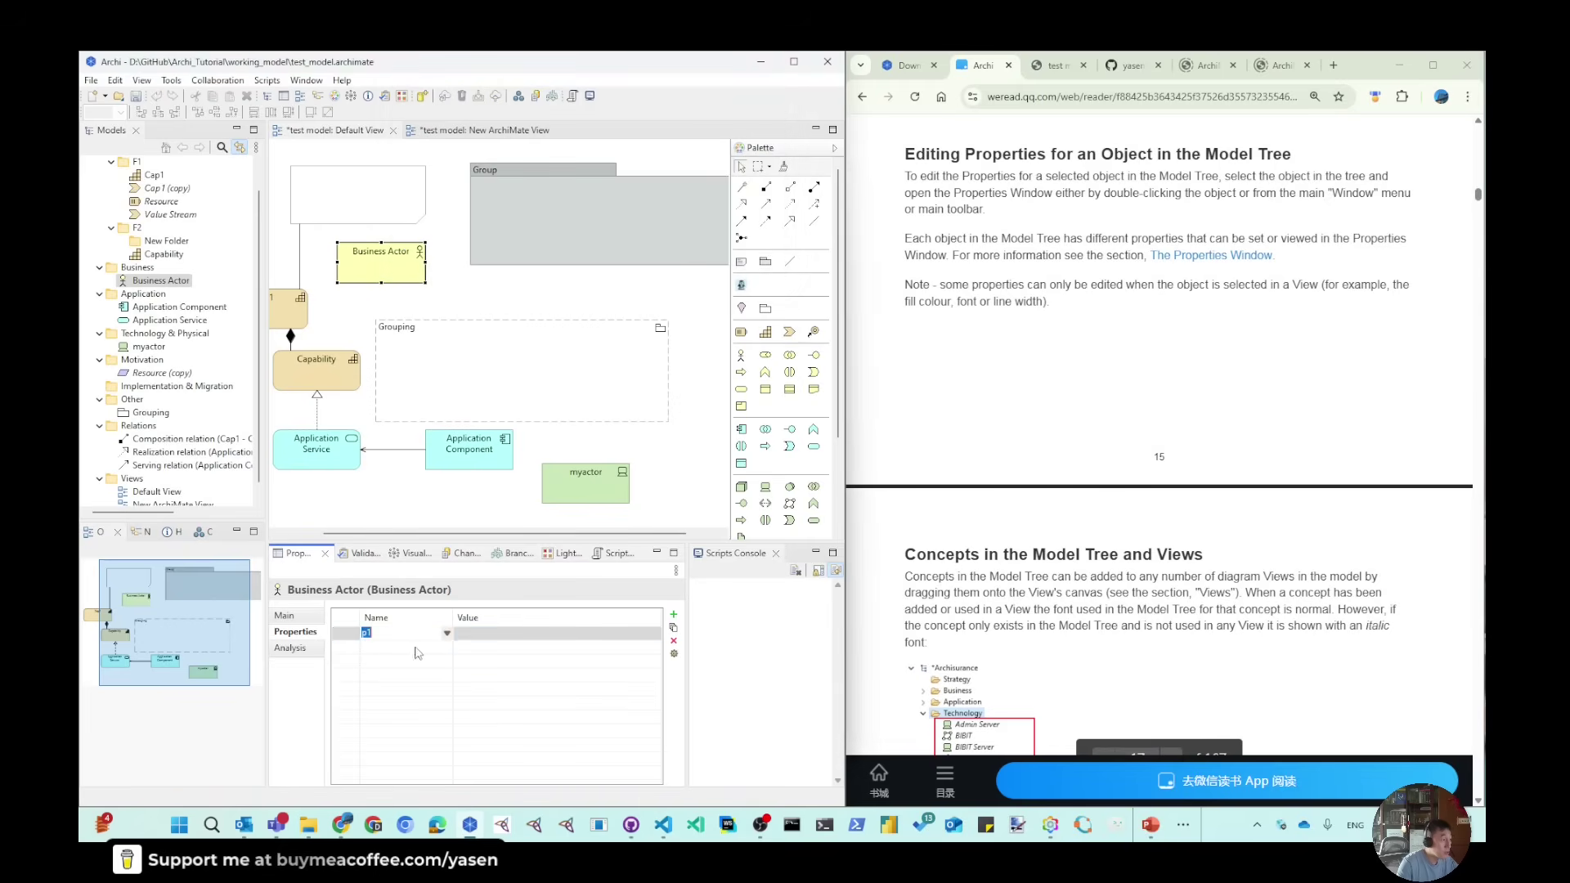
pyautogui.click(582, 643)
pyautogui.write('abc')
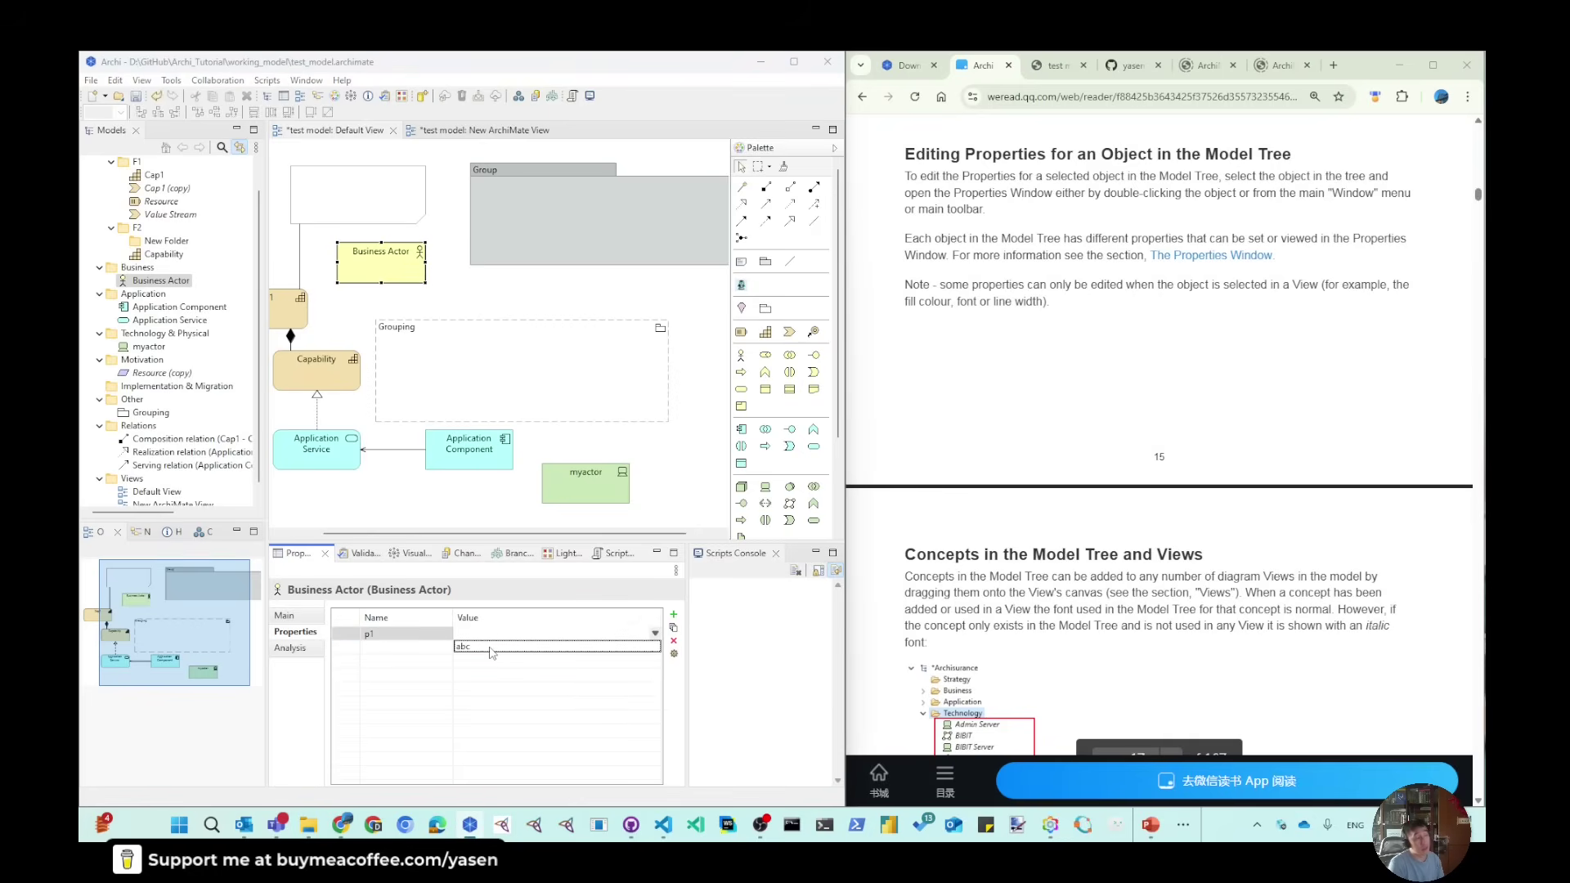
pyautogui.click(552, 631)
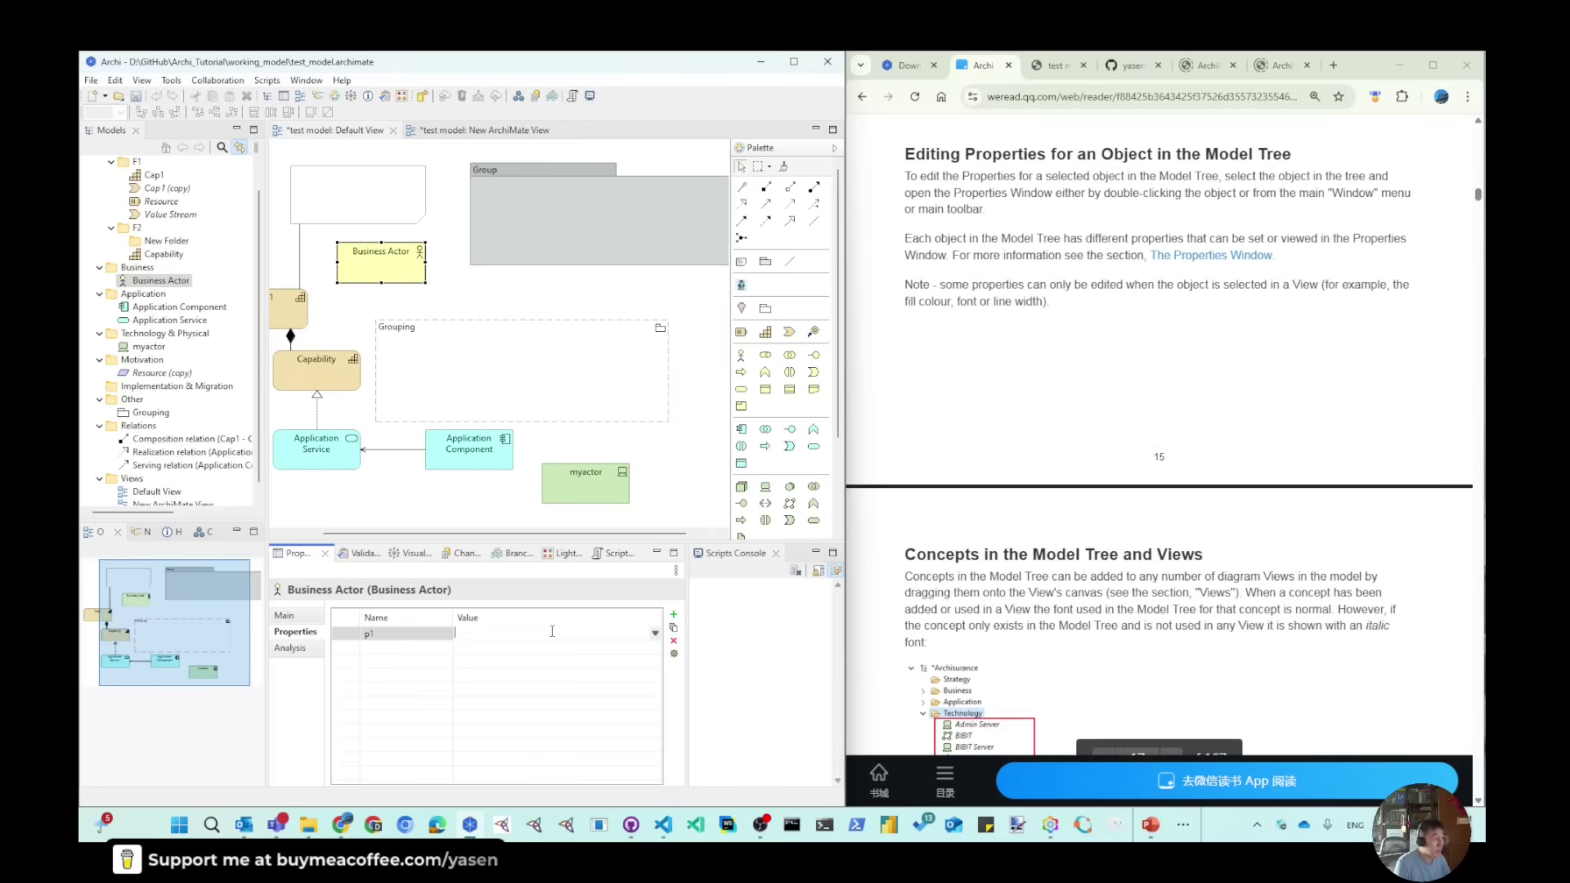
pyautogui.write('def')
pyautogui.press('Return')
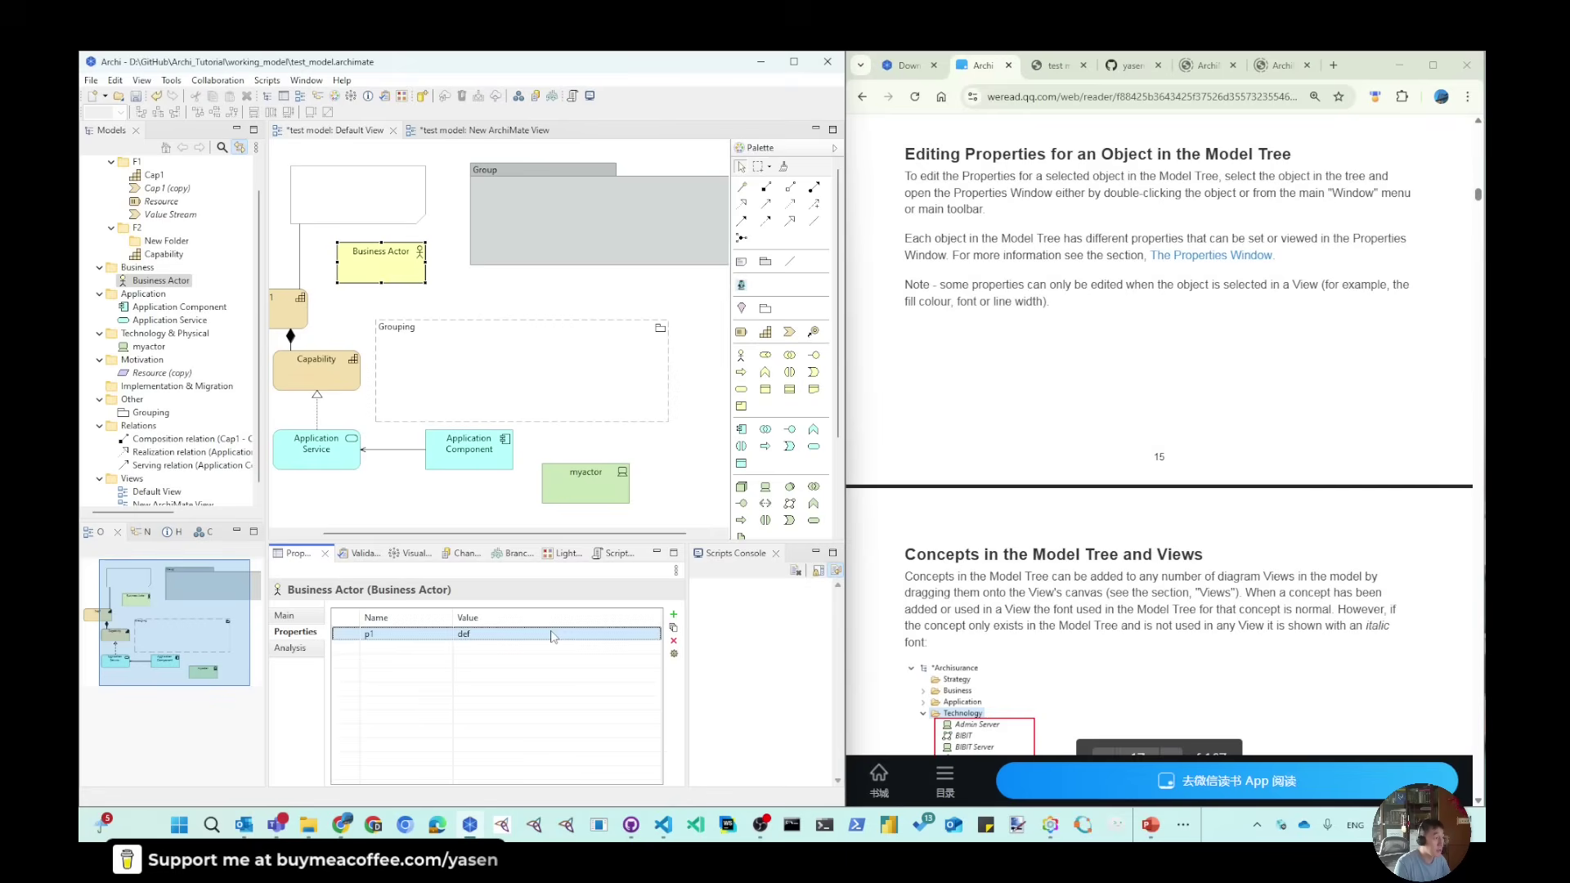
pyautogui.click(656, 637)
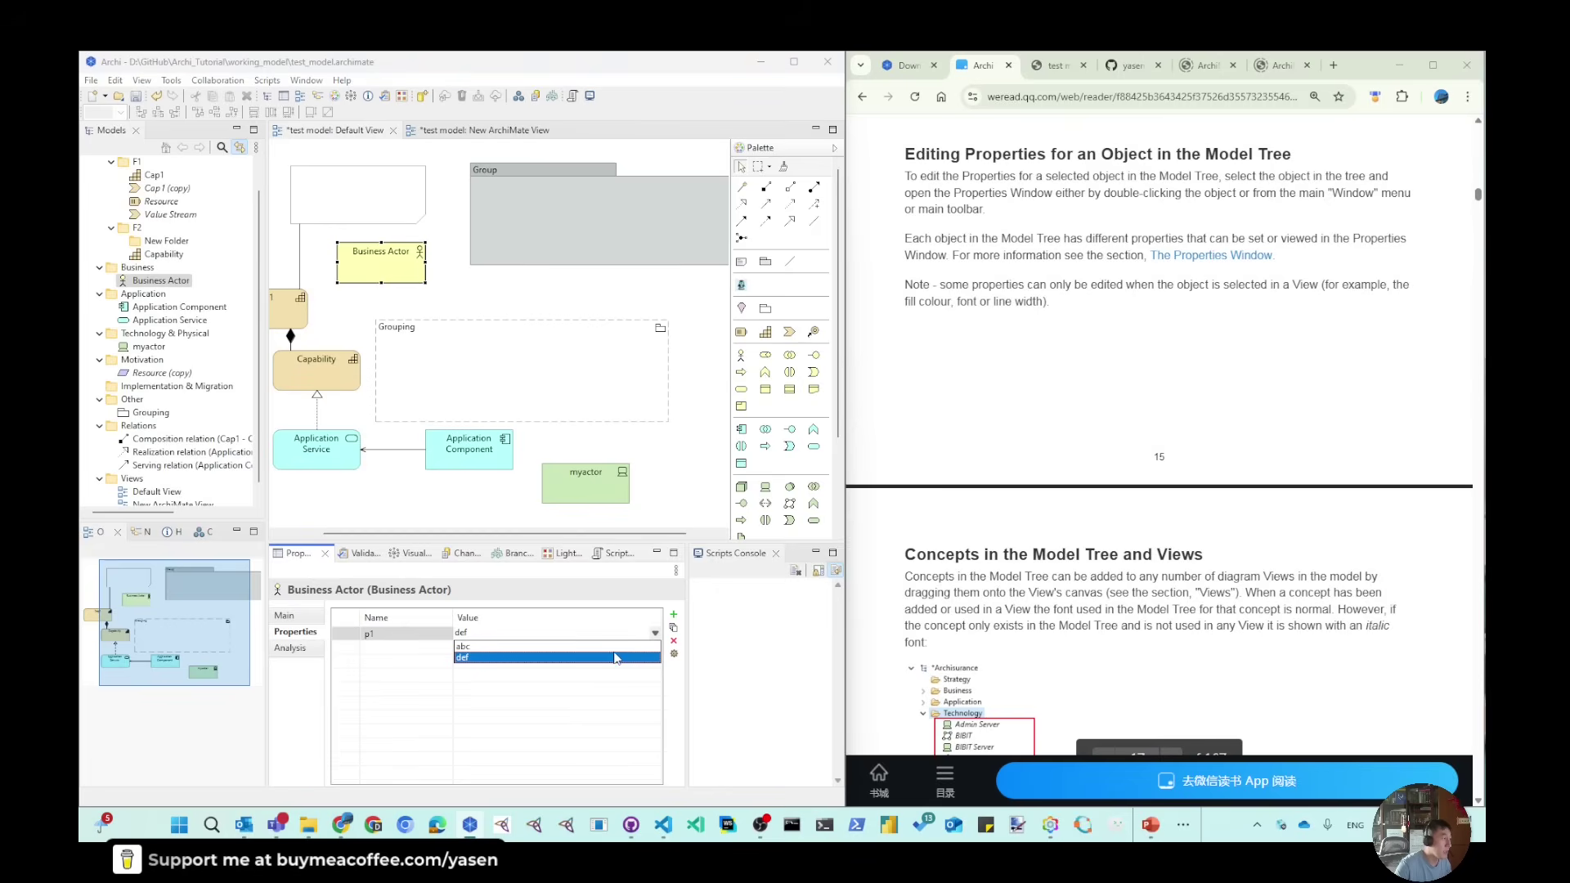
pyautogui.click(615, 658)
# Add a second property named priority with the value low to the Business Actor.
pyautogui.doubleClick(411, 675)
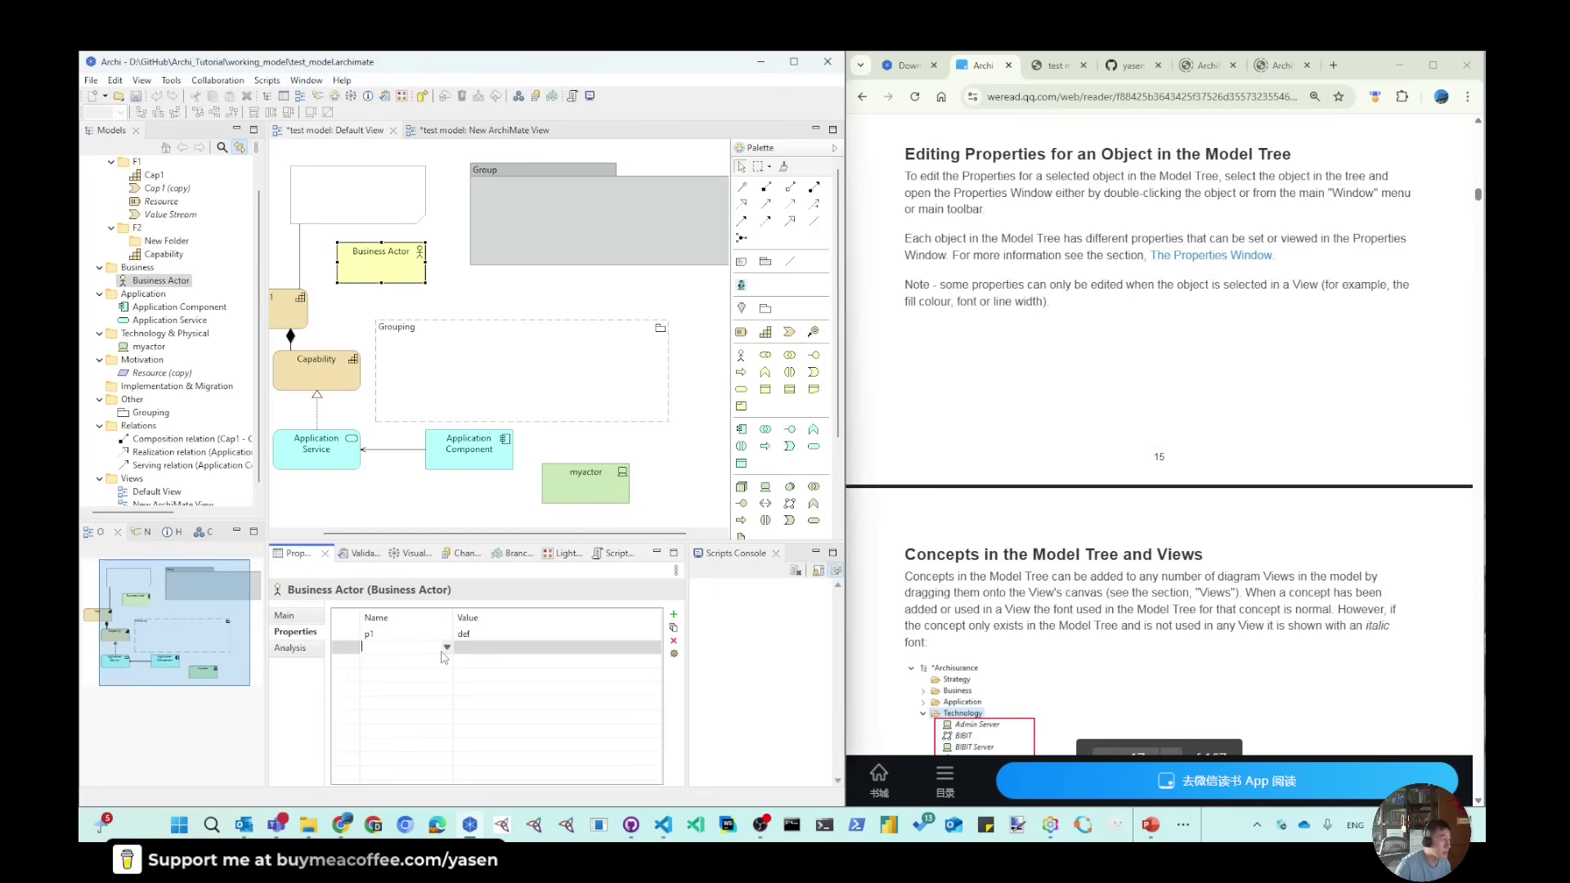
pyautogui.click(399, 648)
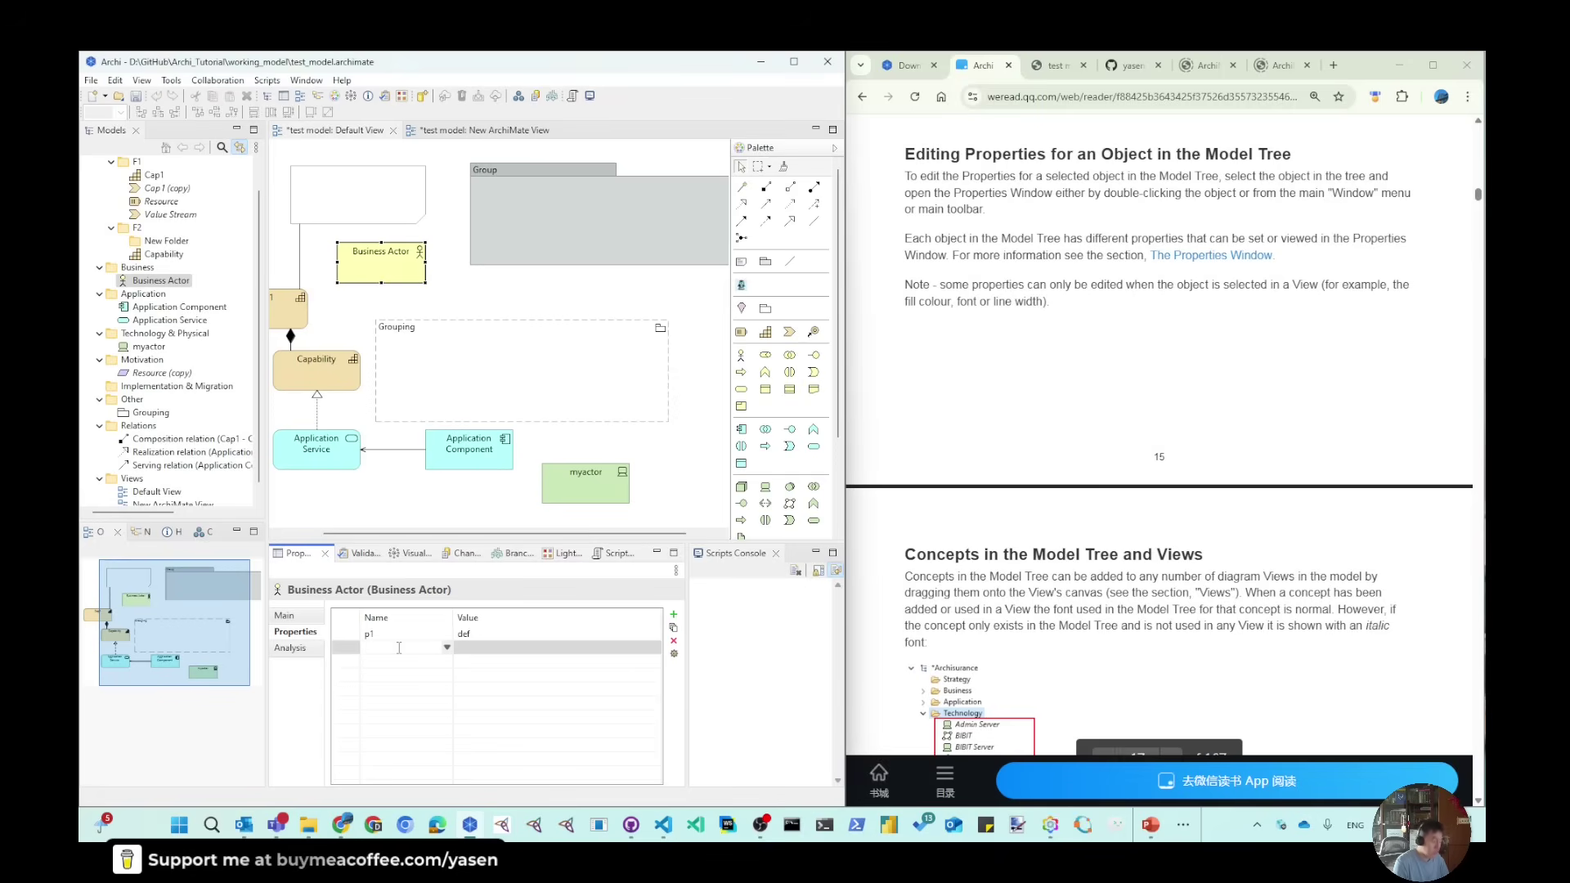
pyautogui.write('priority')
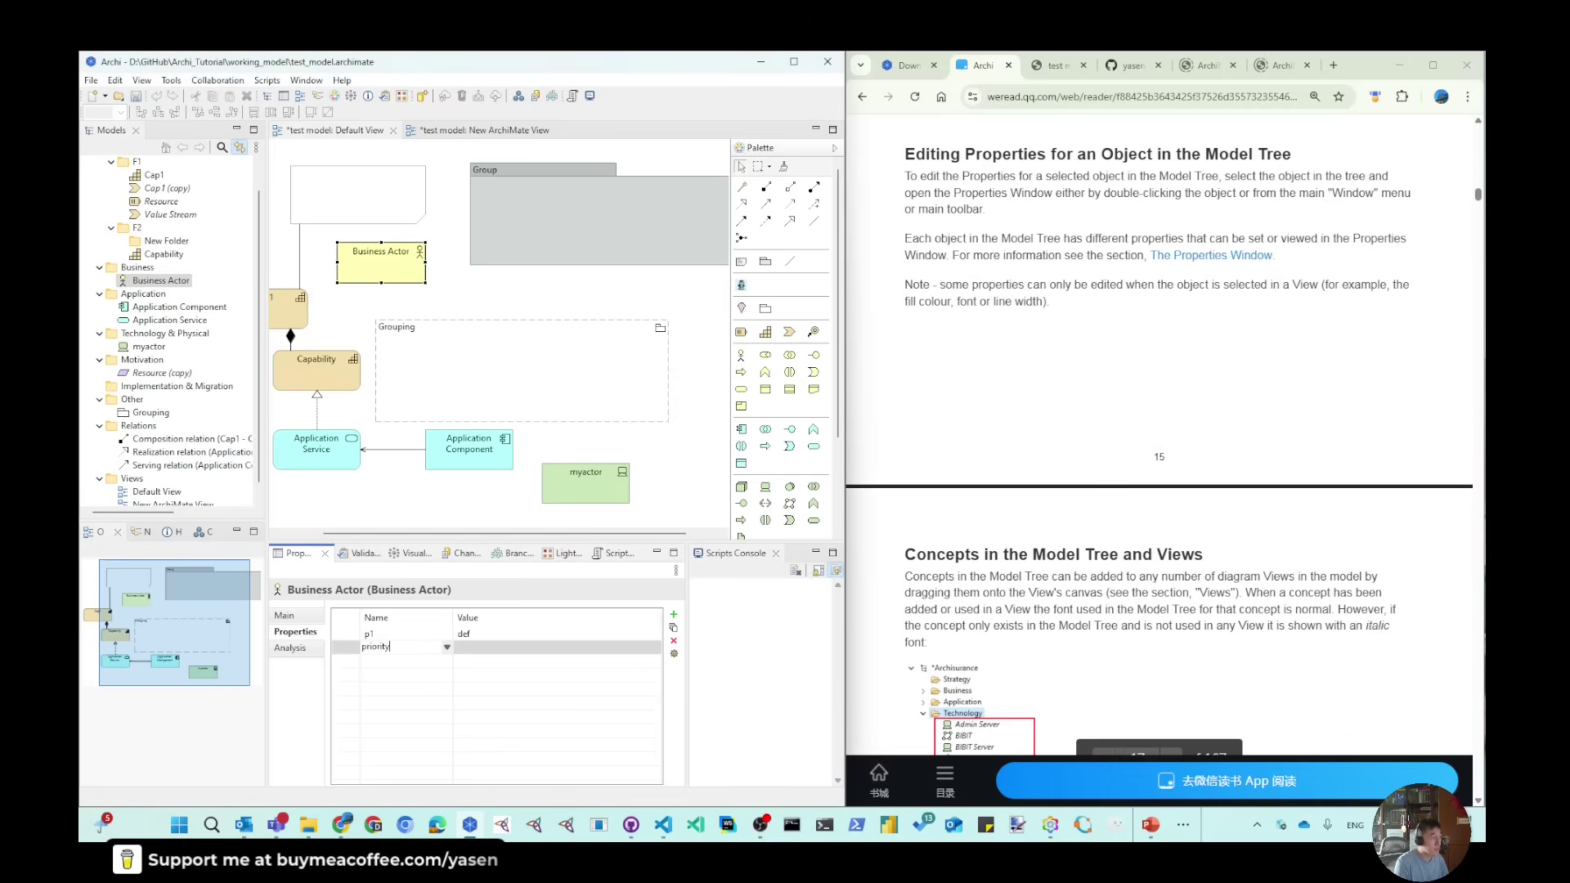
pyautogui.press('Tab')
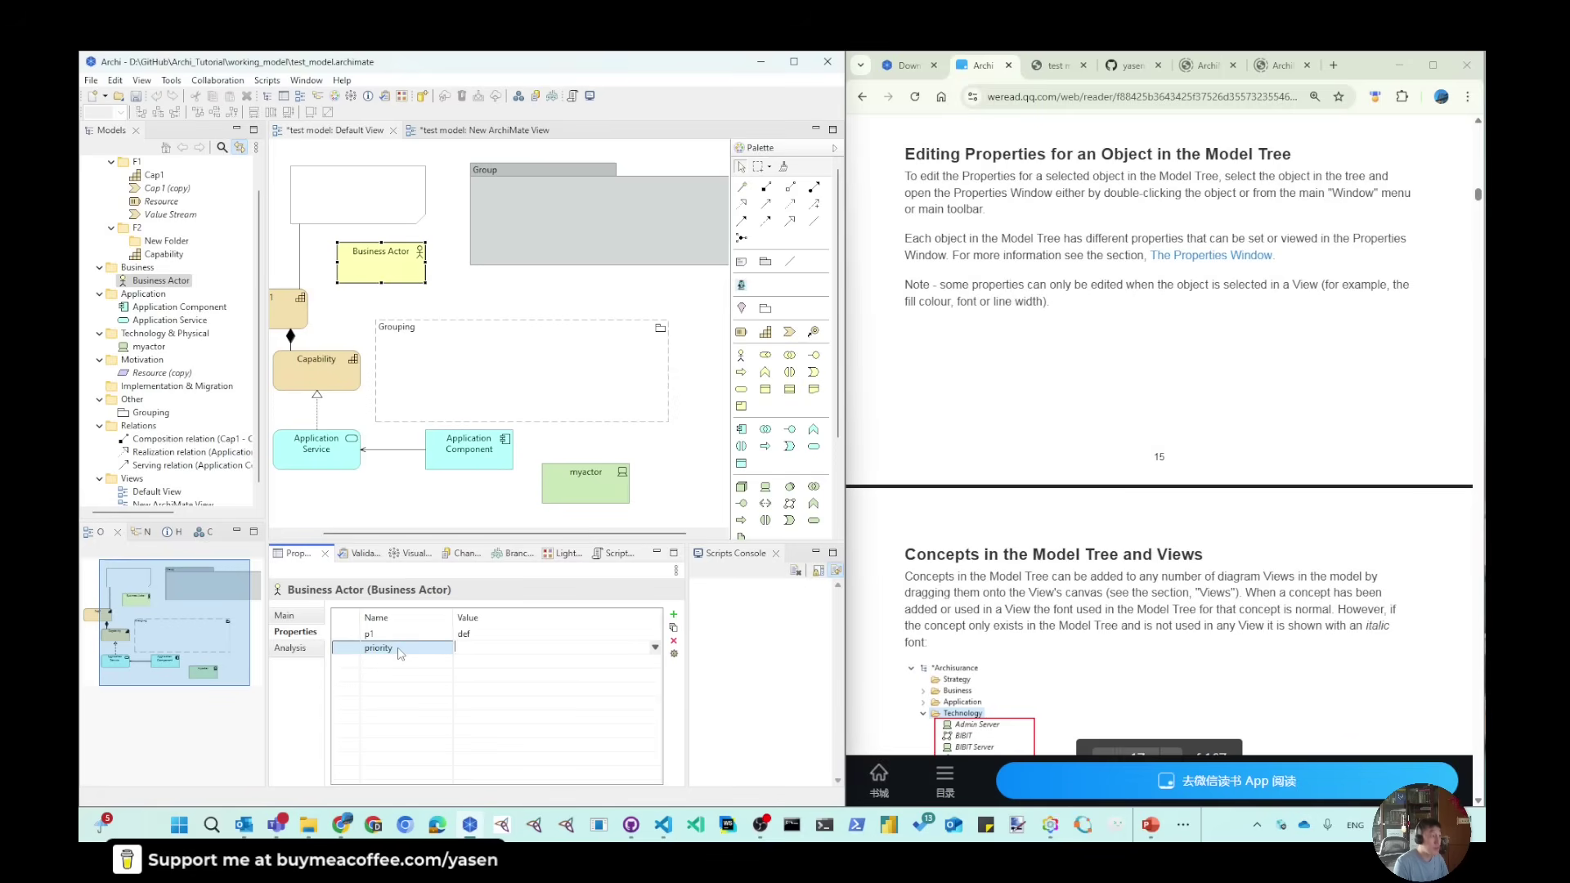
pyautogui.press('Return')
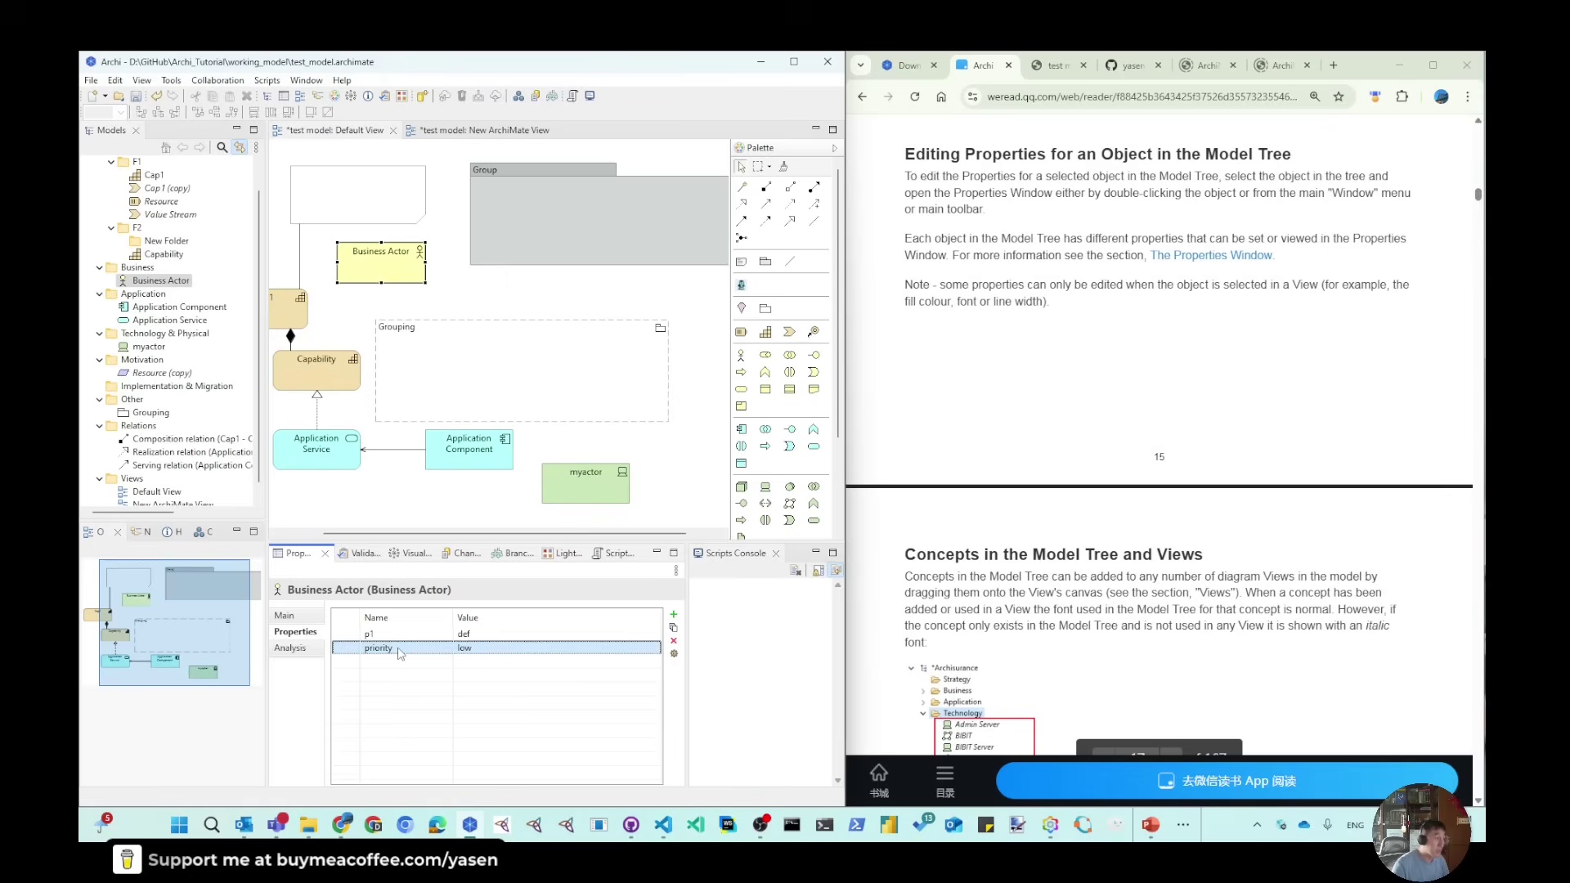
# Add the existing priority property to the Capability element in folder F2 with the value medium.
pyautogui.click(164, 256)
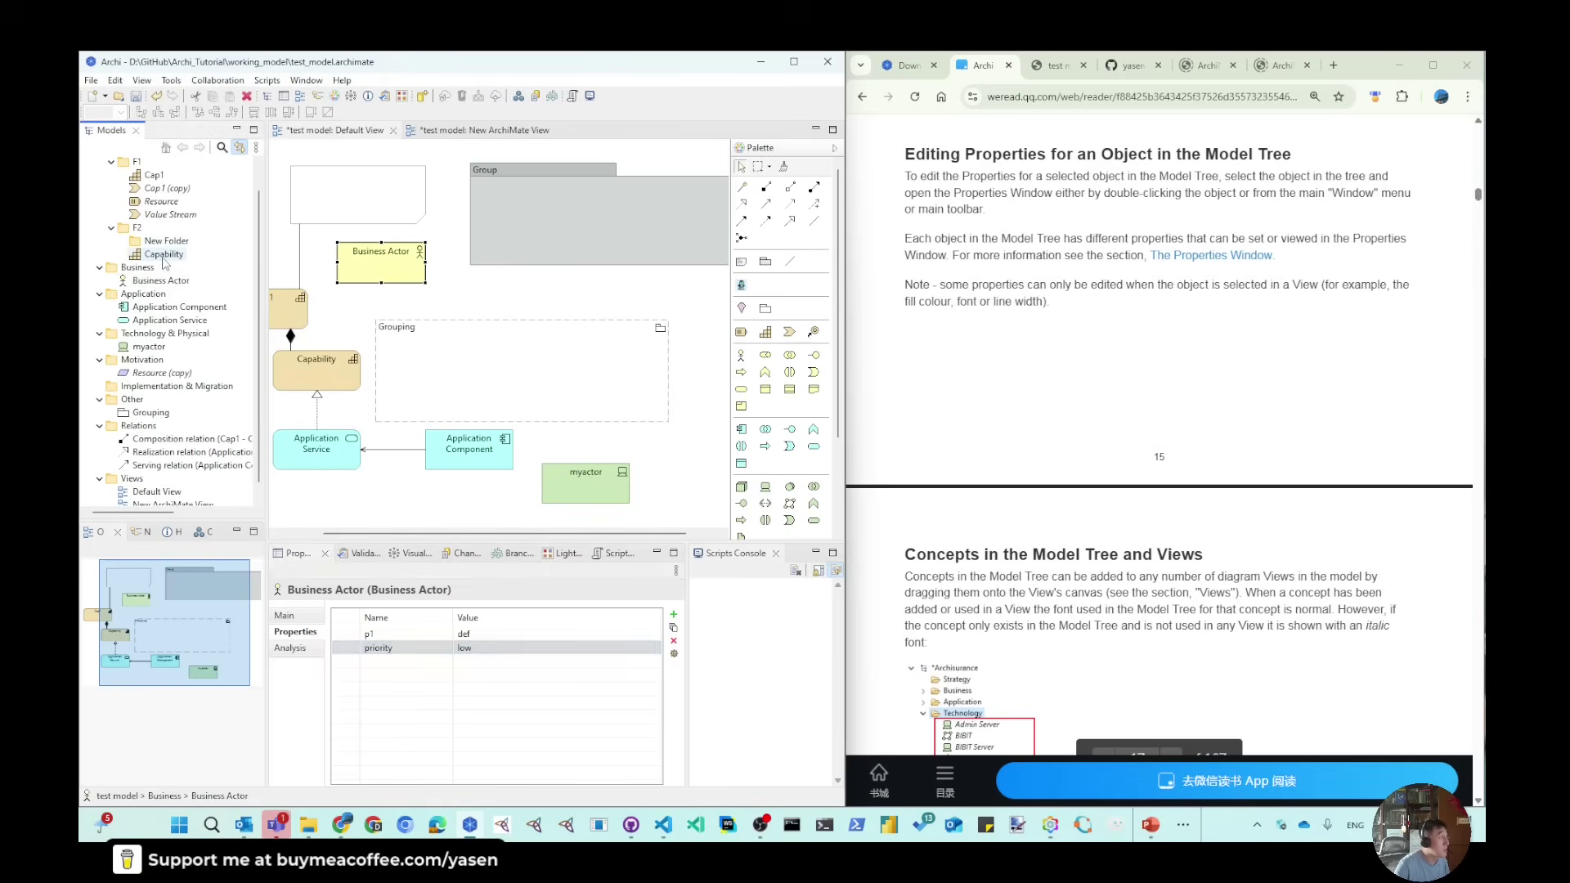
pyautogui.click(449, 639)
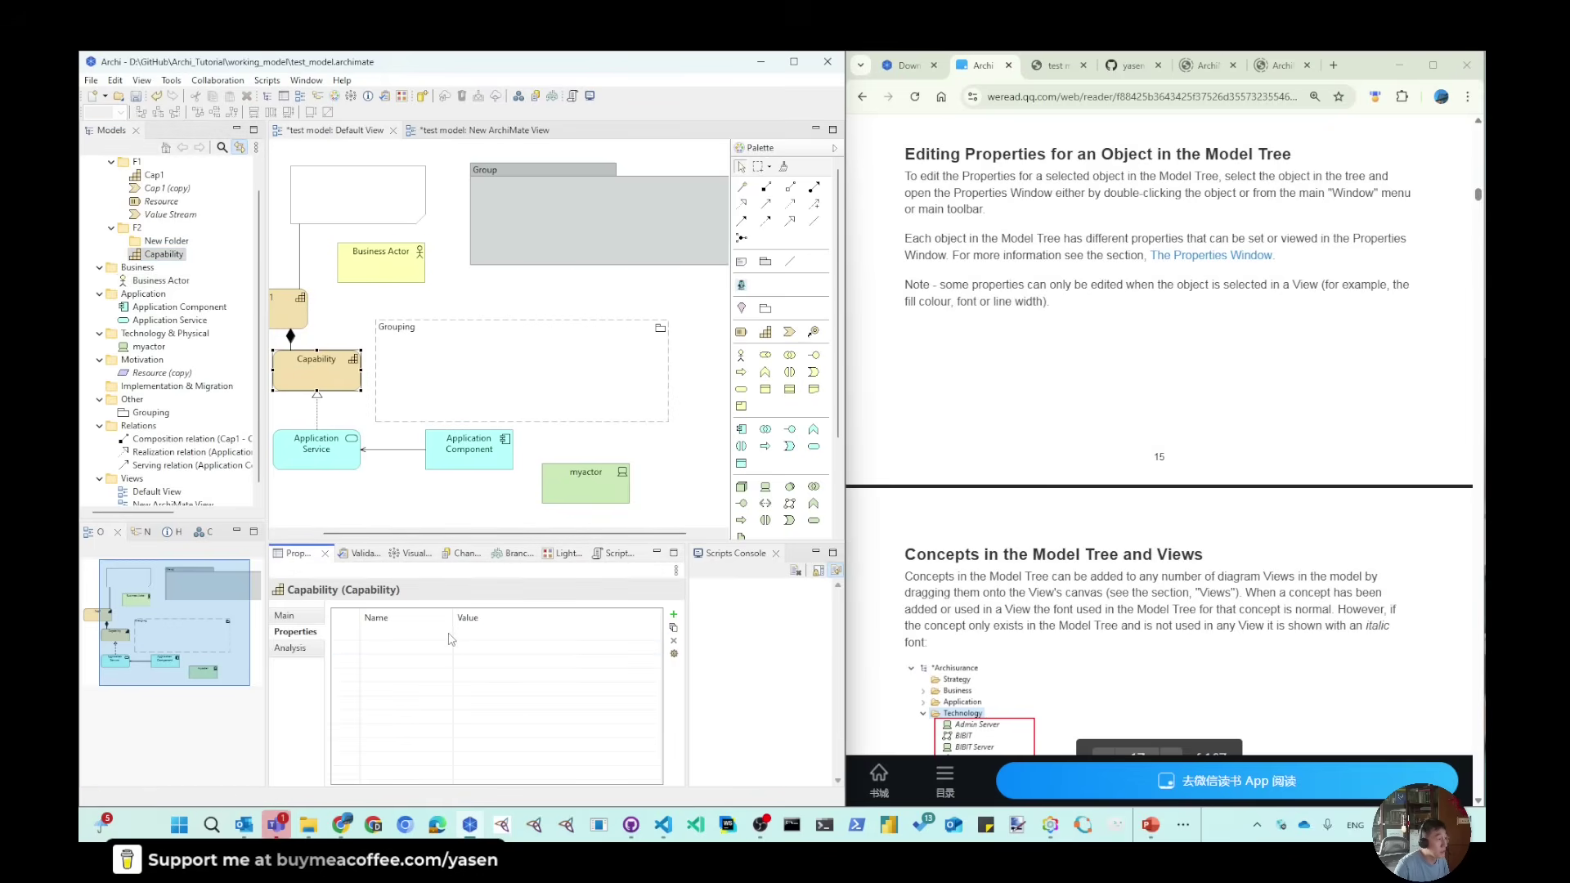
pyautogui.doubleClick(449, 638)
pyautogui.click(377, 658)
pyautogui.click(554, 632)
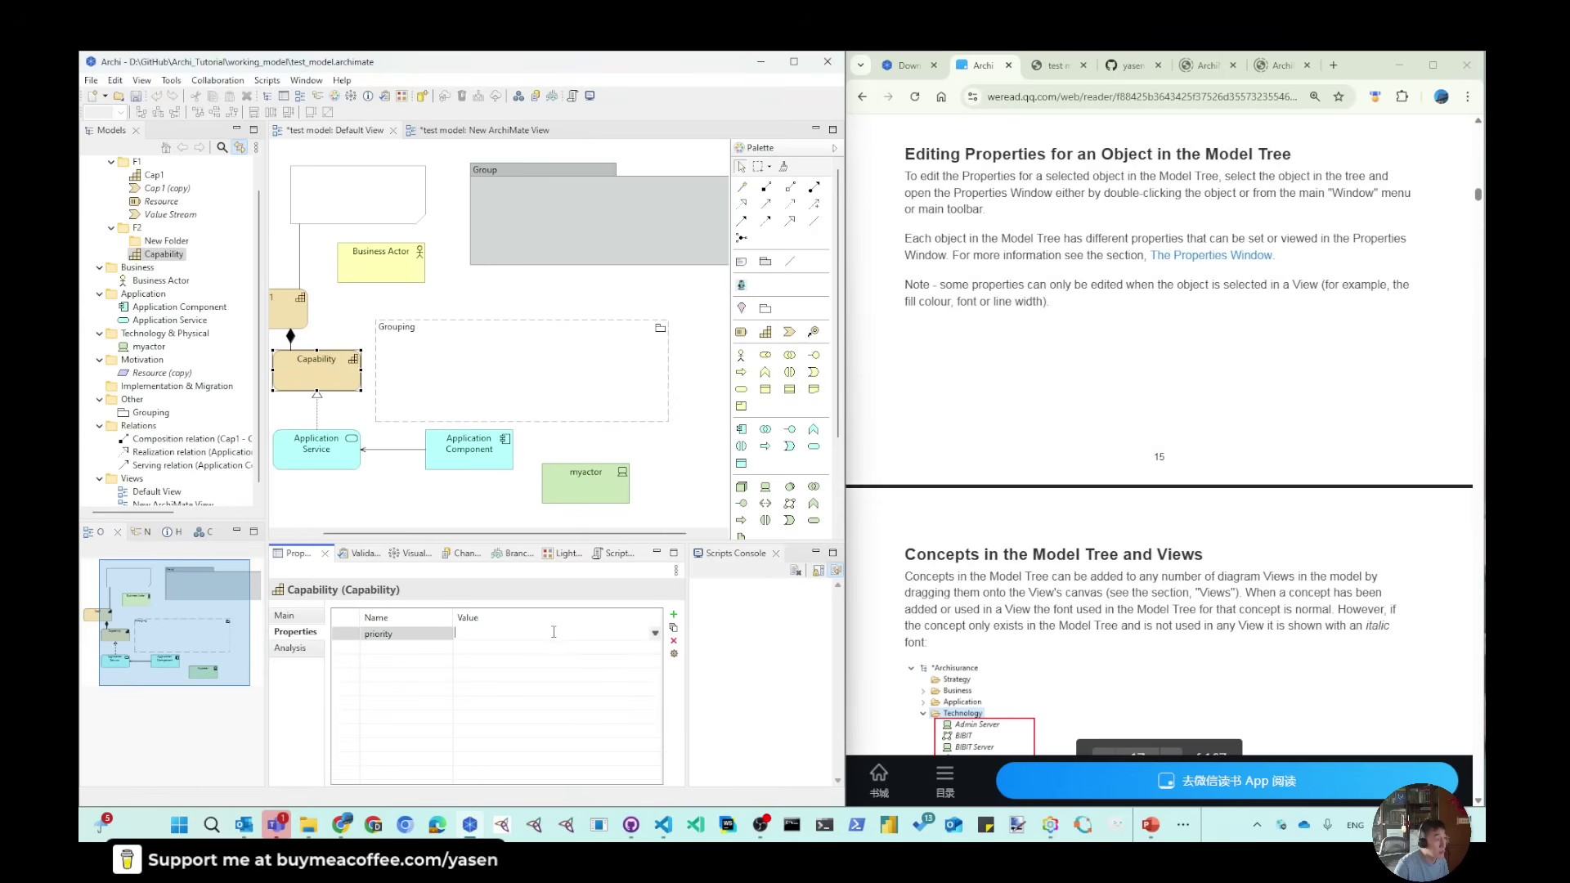
pyautogui.write('mid')
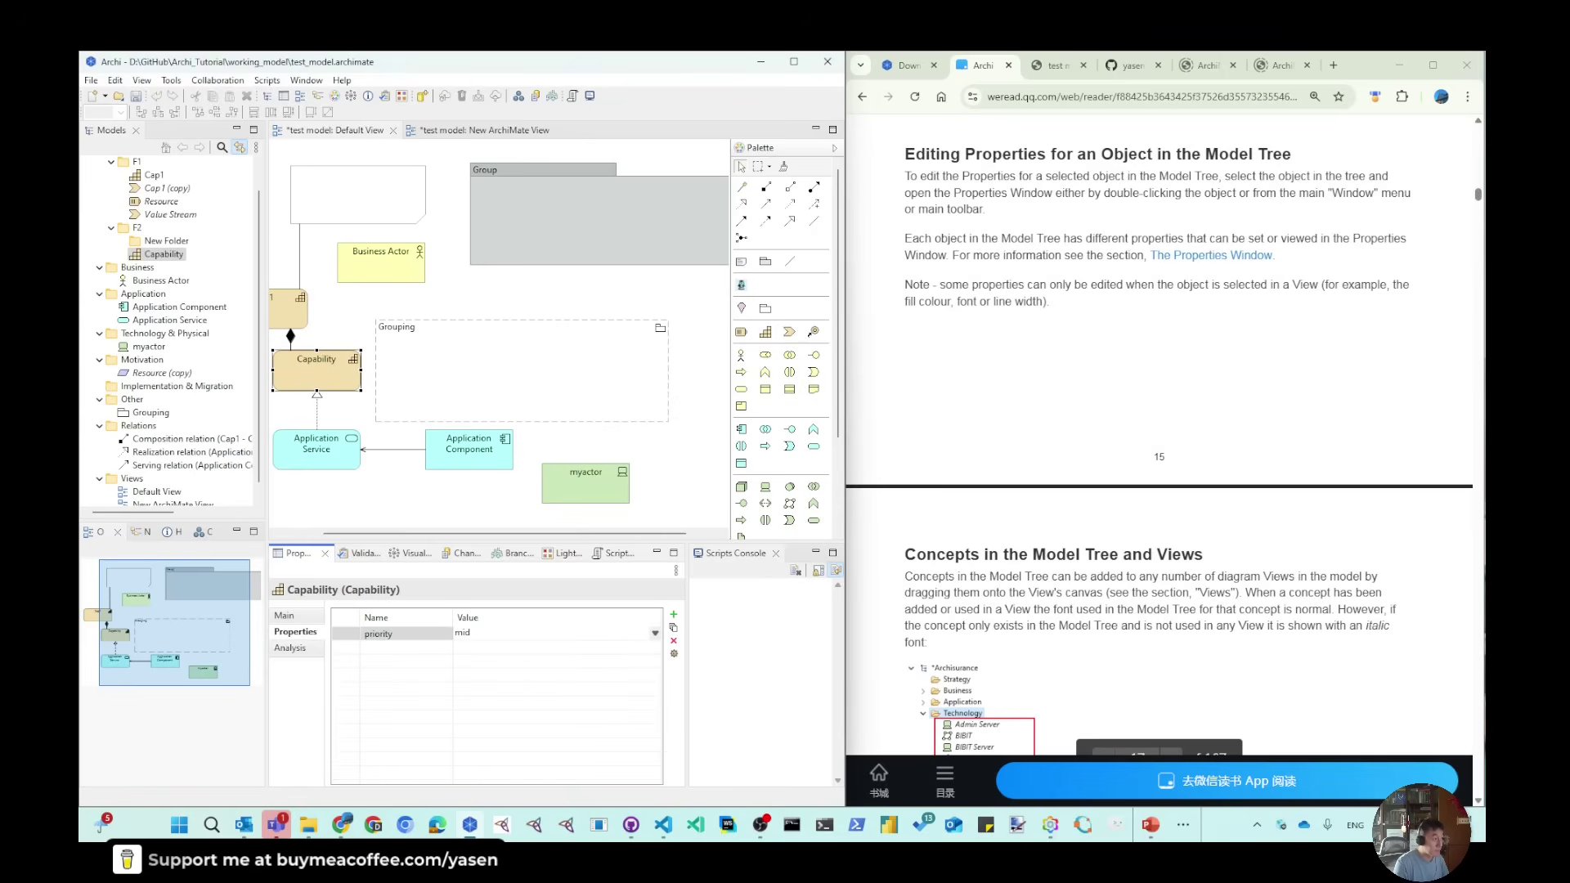
pyautogui.press('BackSpace')
pyautogui.press('BackSpace')
pyautogui.write('d')
pyautogui.write('dium')
pyautogui.press('Return')
# Add the existing priority property to the Application Service element with the value high.
pyautogui.click(188, 320)
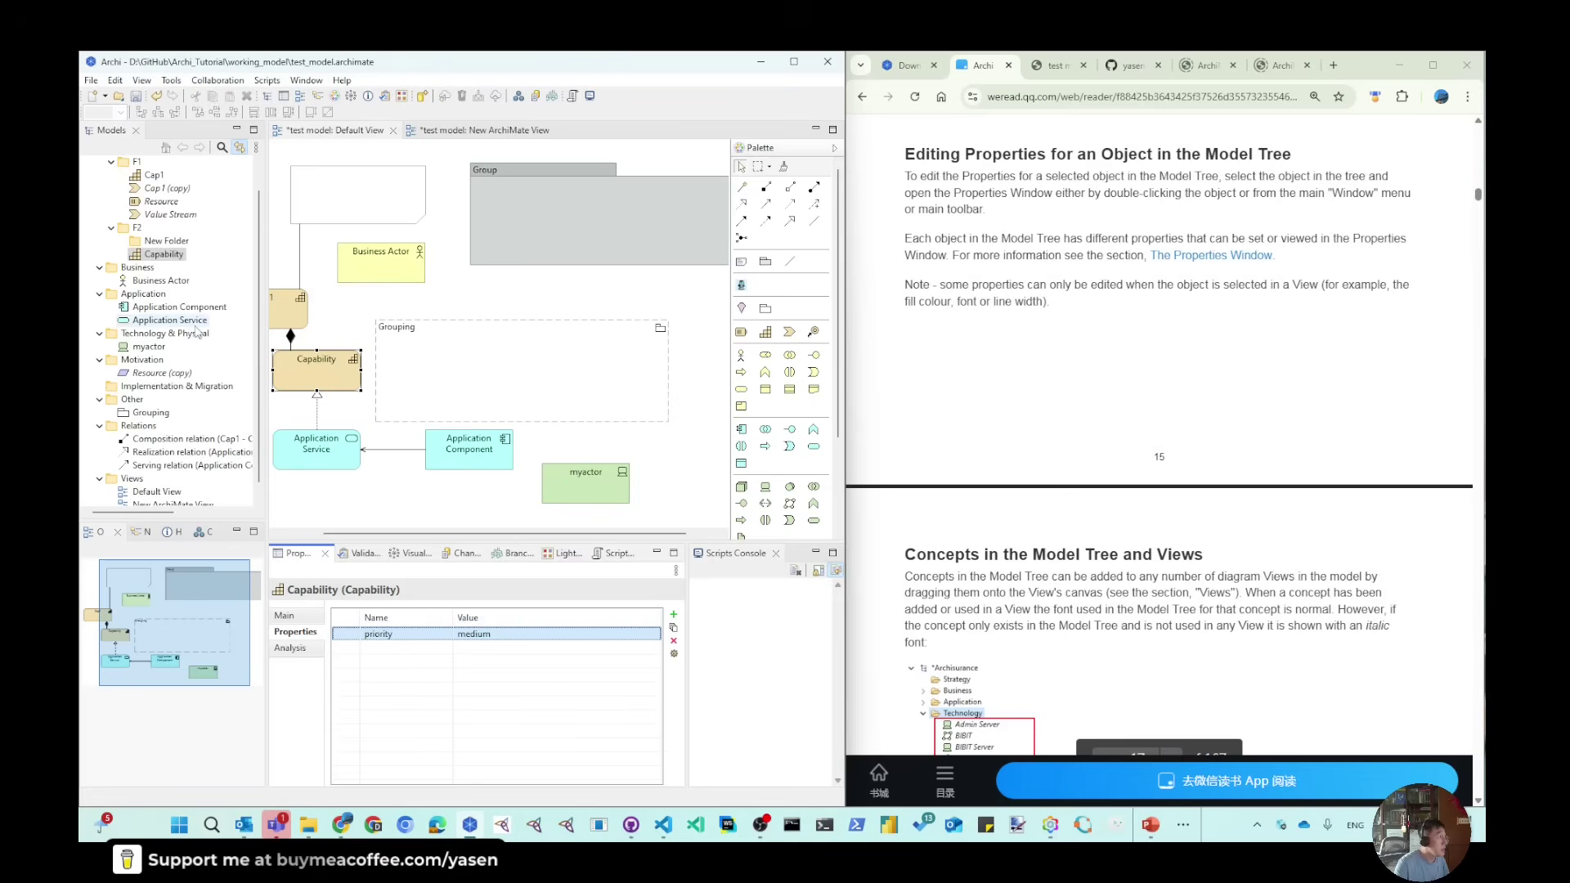
pyautogui.doubleClick(447, 637)
pyautogui.click(447, 634)
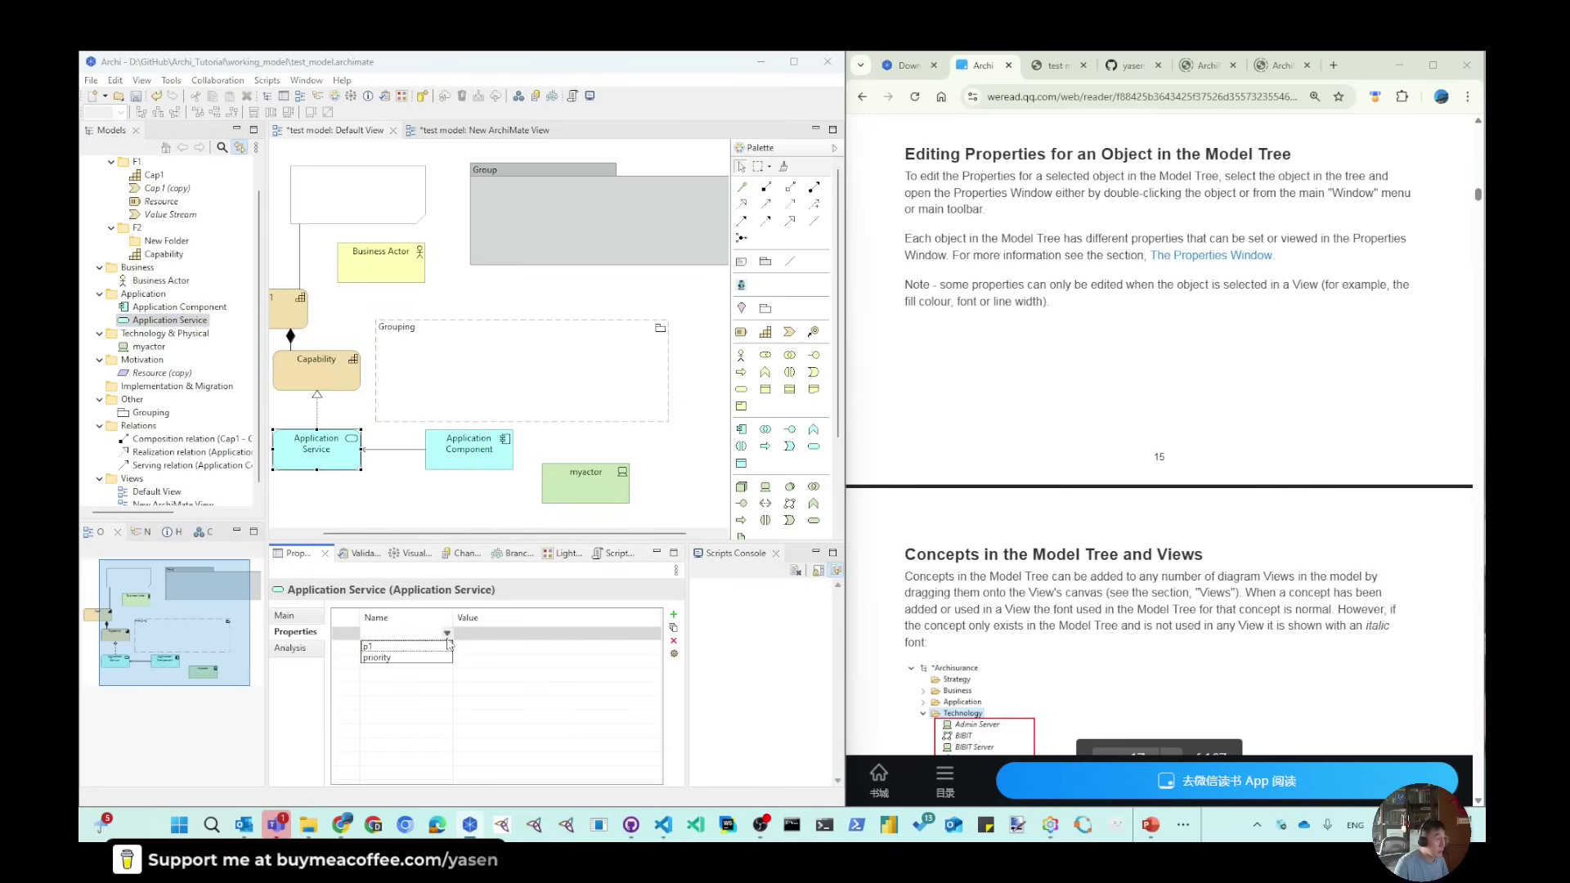
pyautogui.click(415, 659)
pyautogui.click(654, 634)
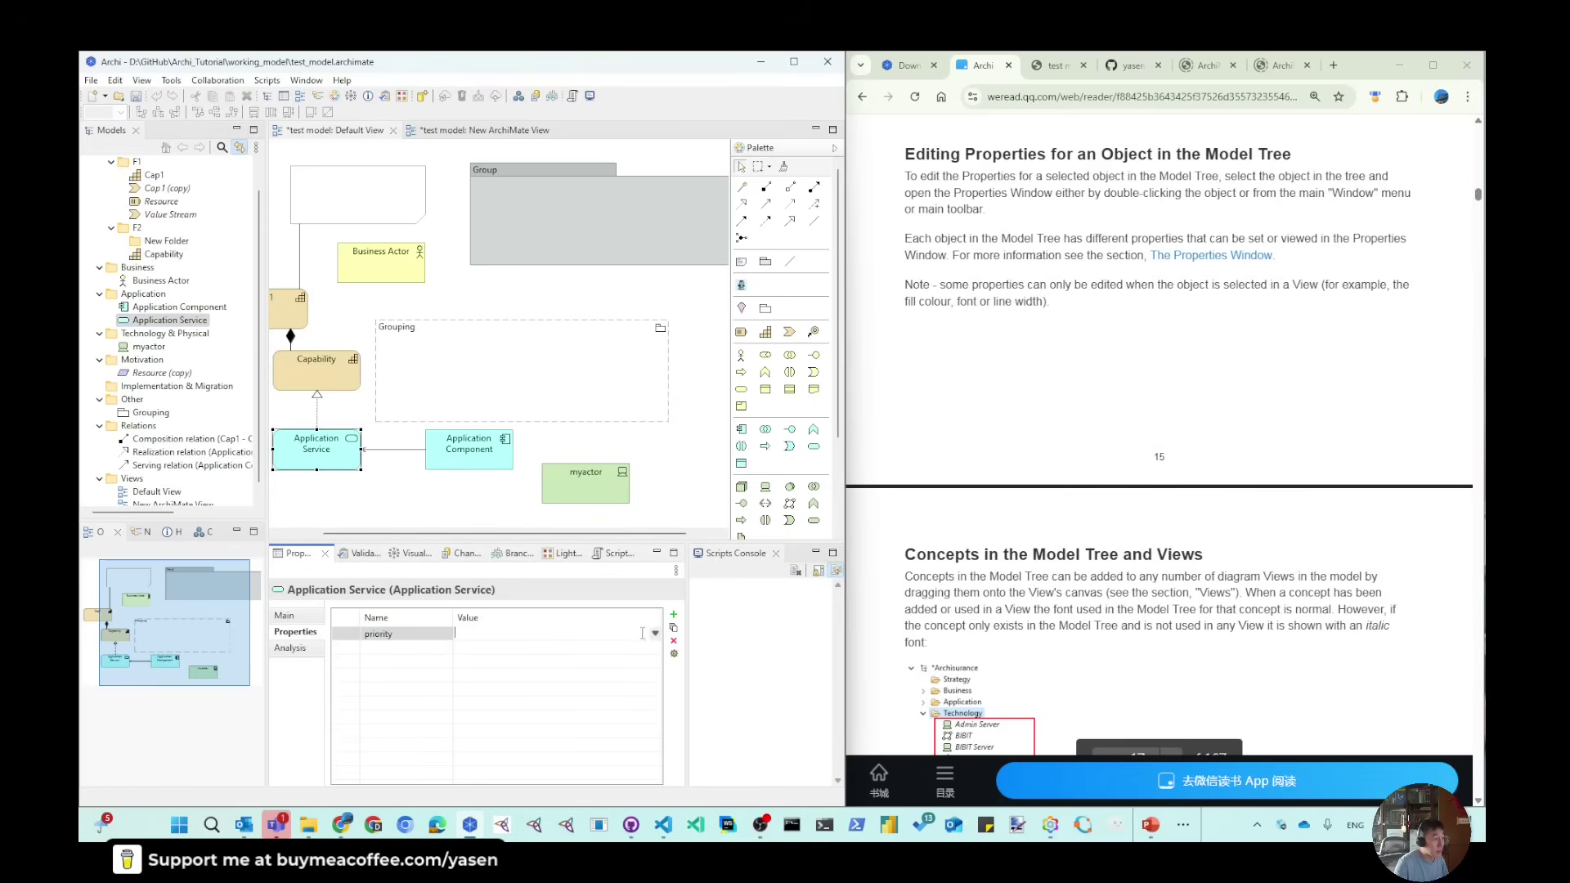
pyautogui.write('high')
pyautogui.press('Return')
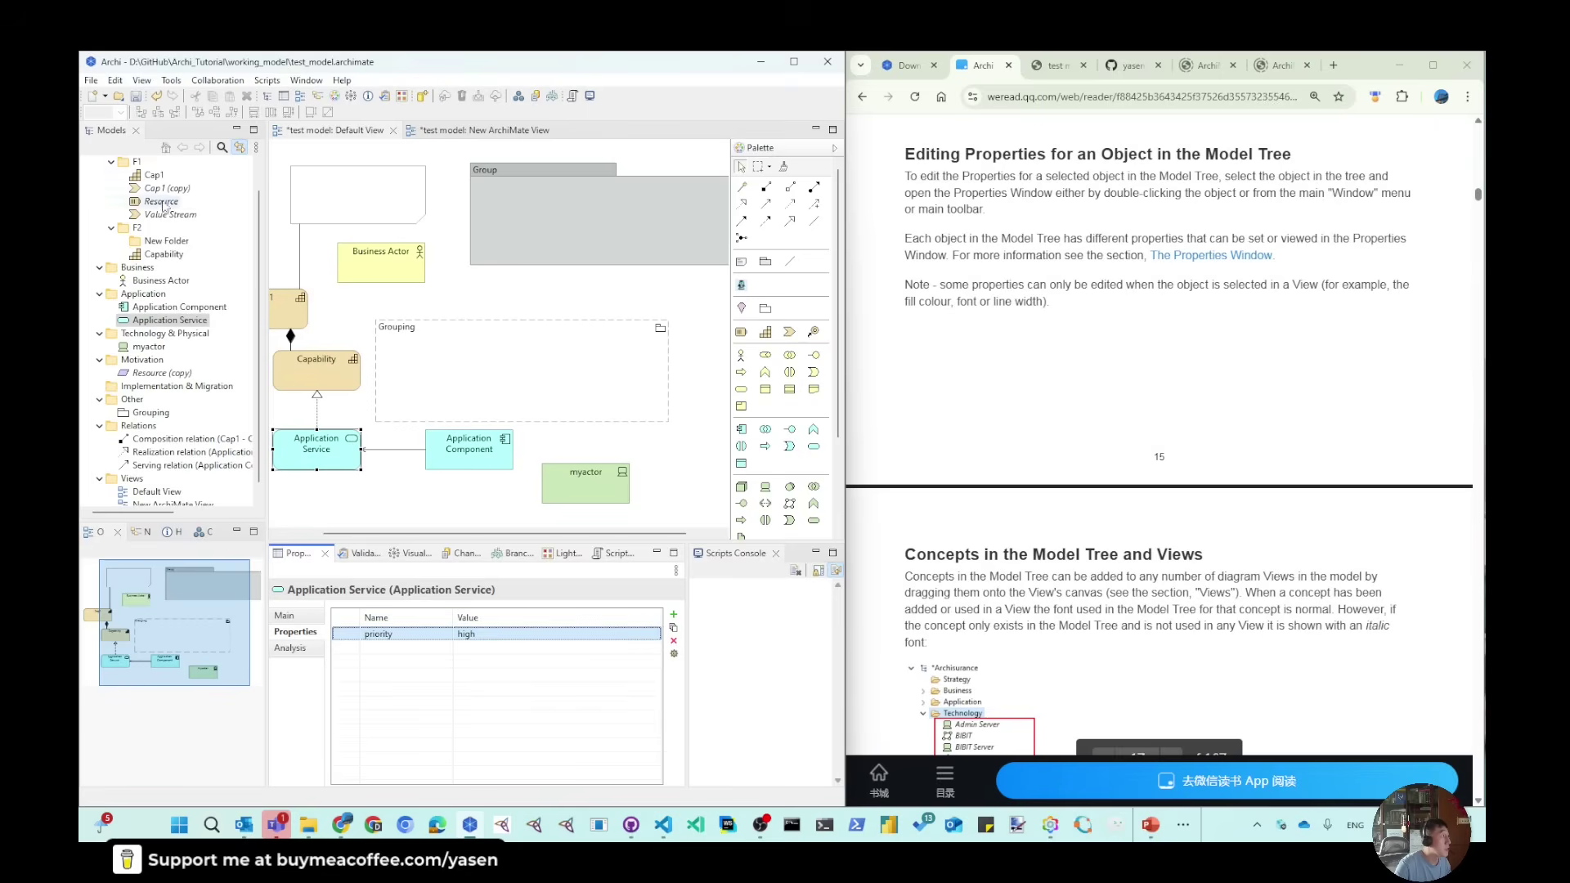
# Add the existing priority property to Cap1 in folder F1 with the value medium.
pyautogui.click(154, 175)
pyautogui.doubleClick(449, 636)
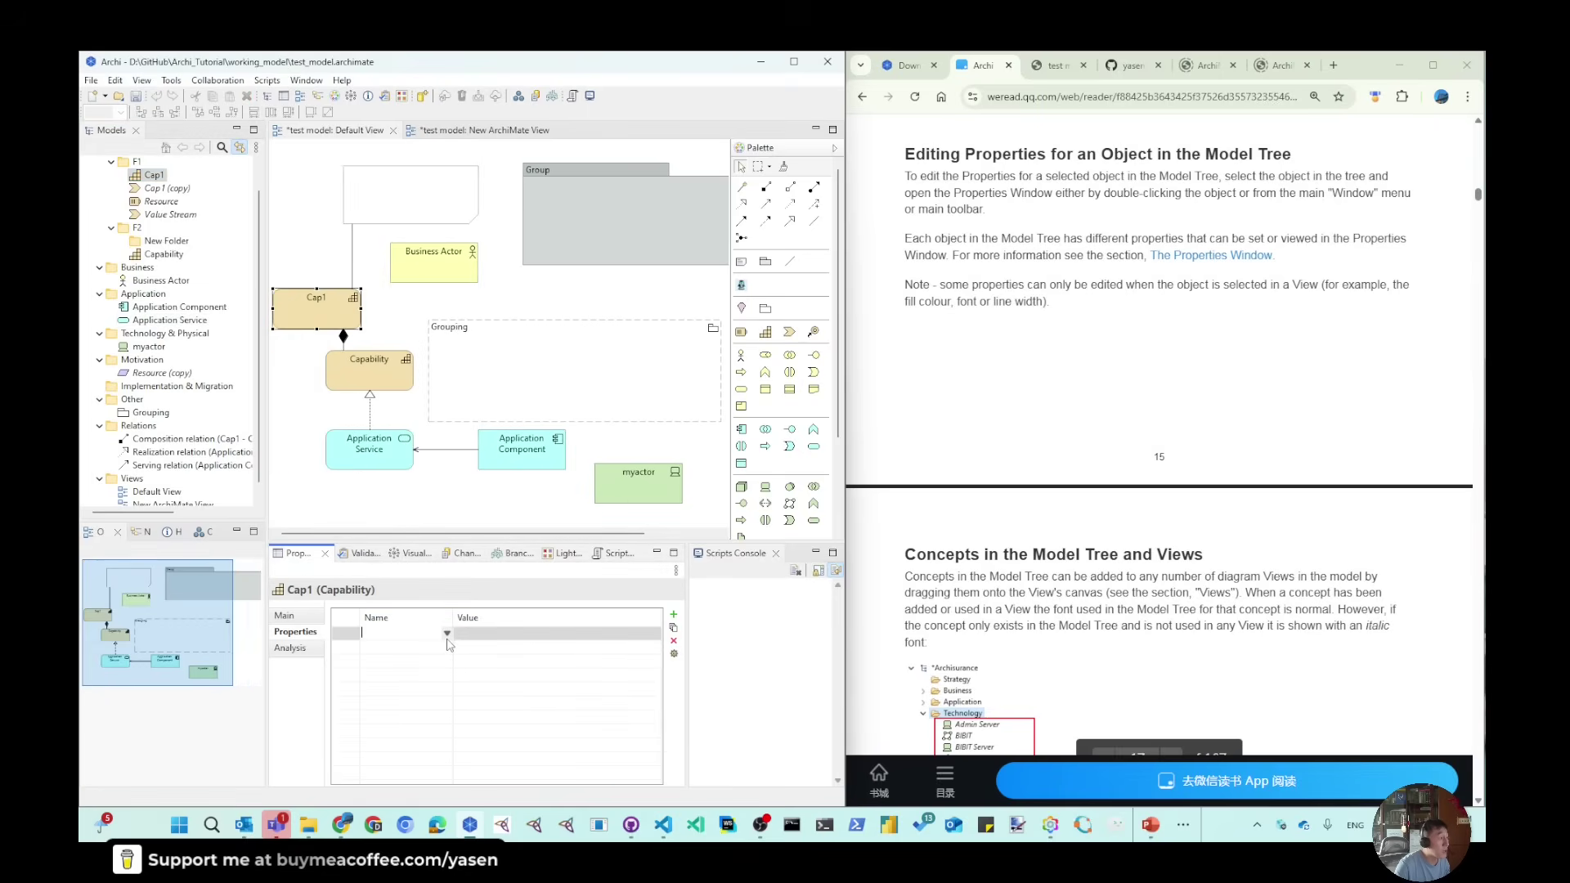
pyautogui.click(447, 633)
pyautogui.click(380, 658)
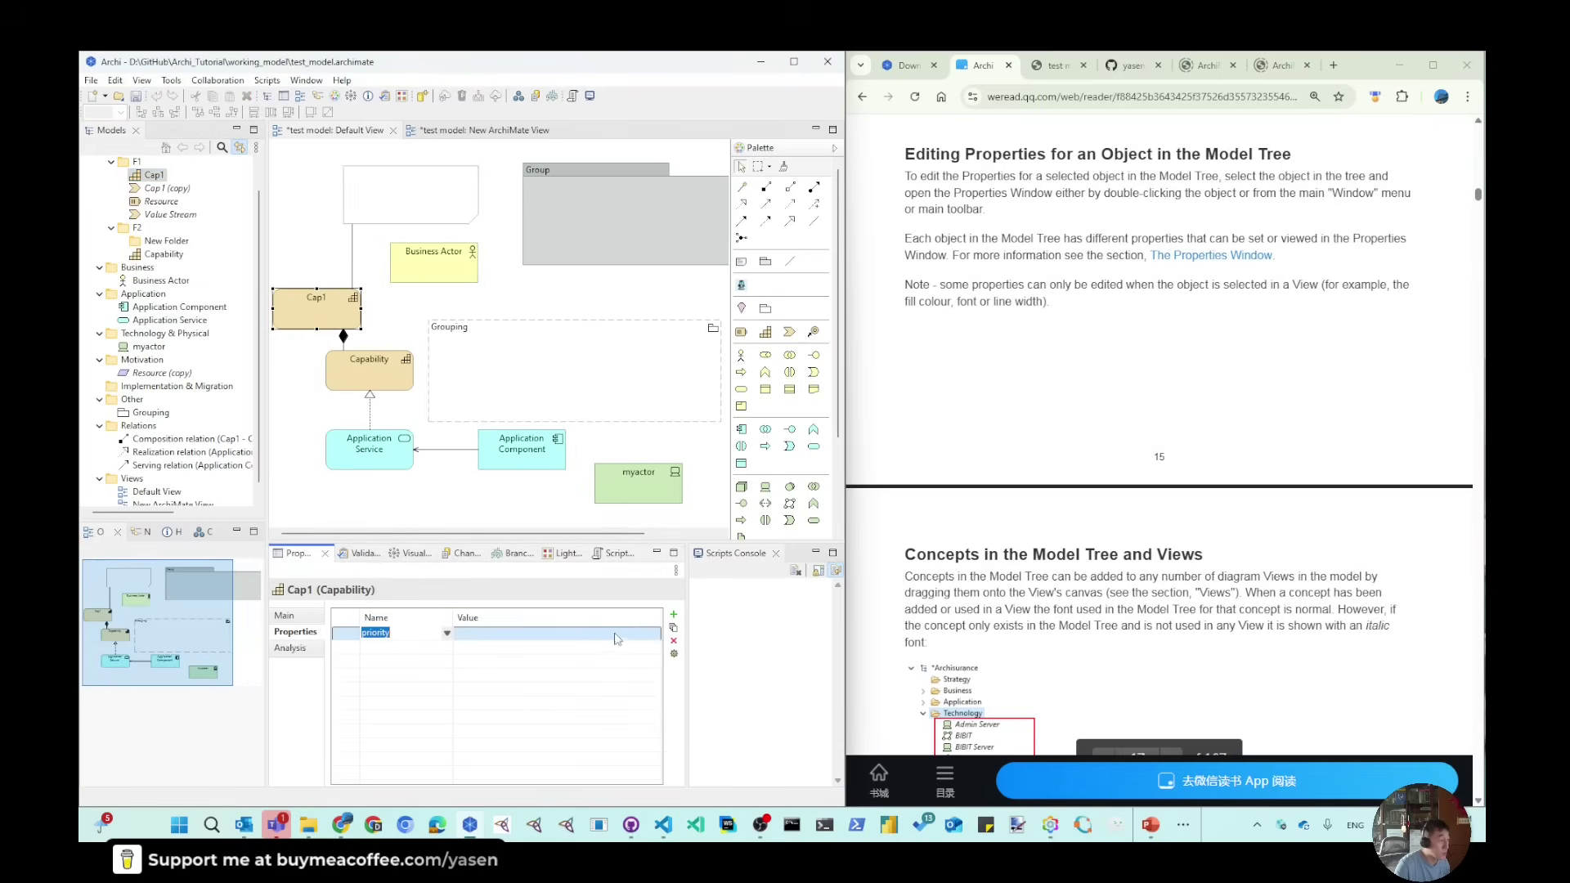
pyautogui.click(659, 634)
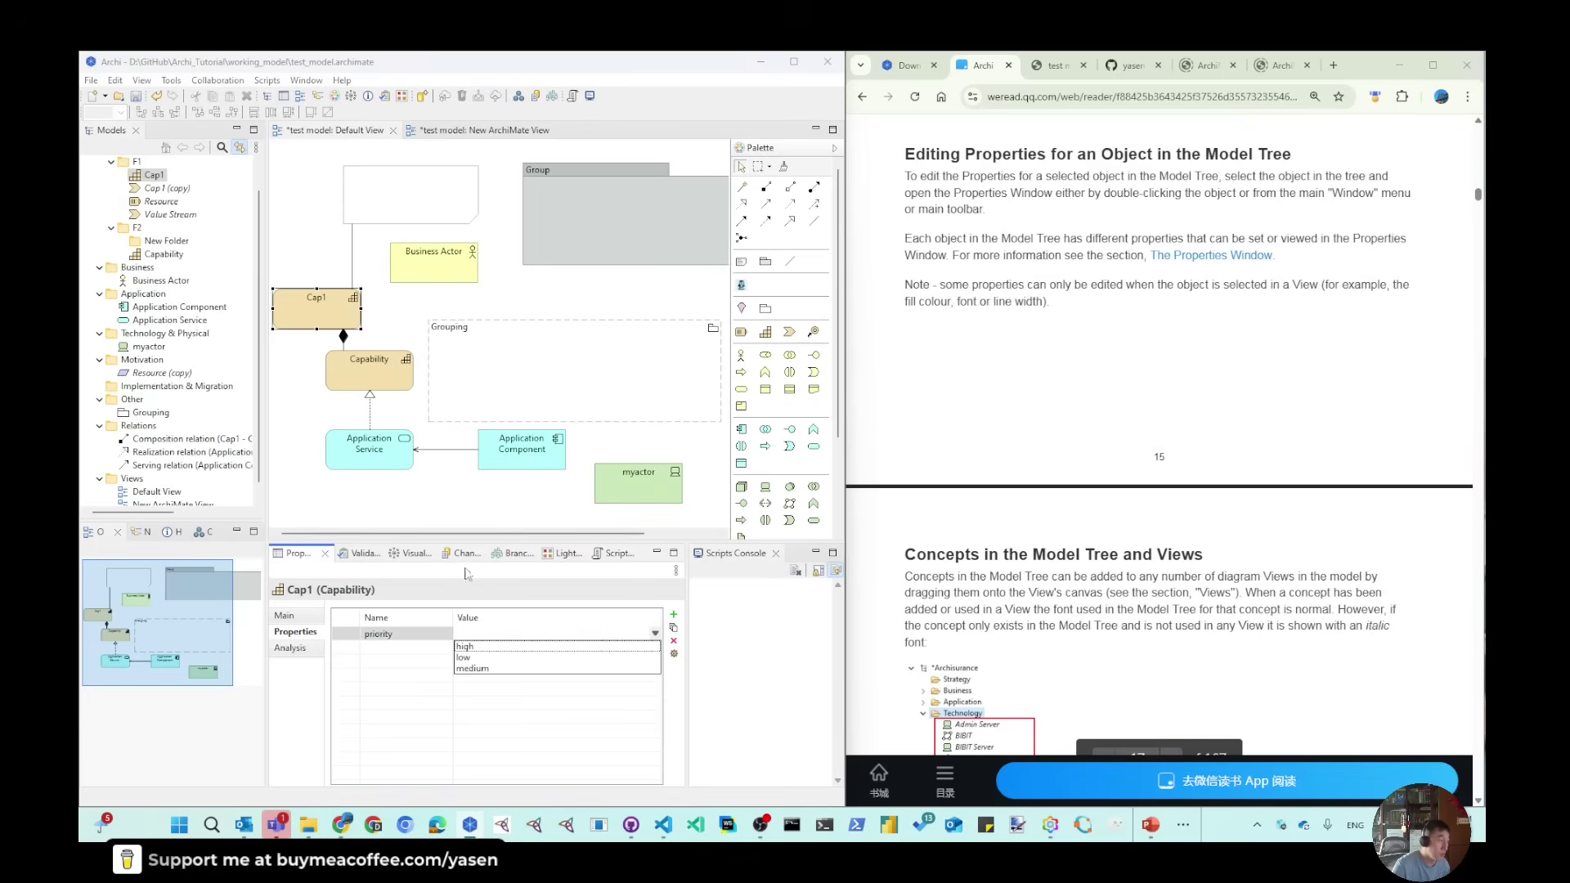
pyautogui.click(471, 668)
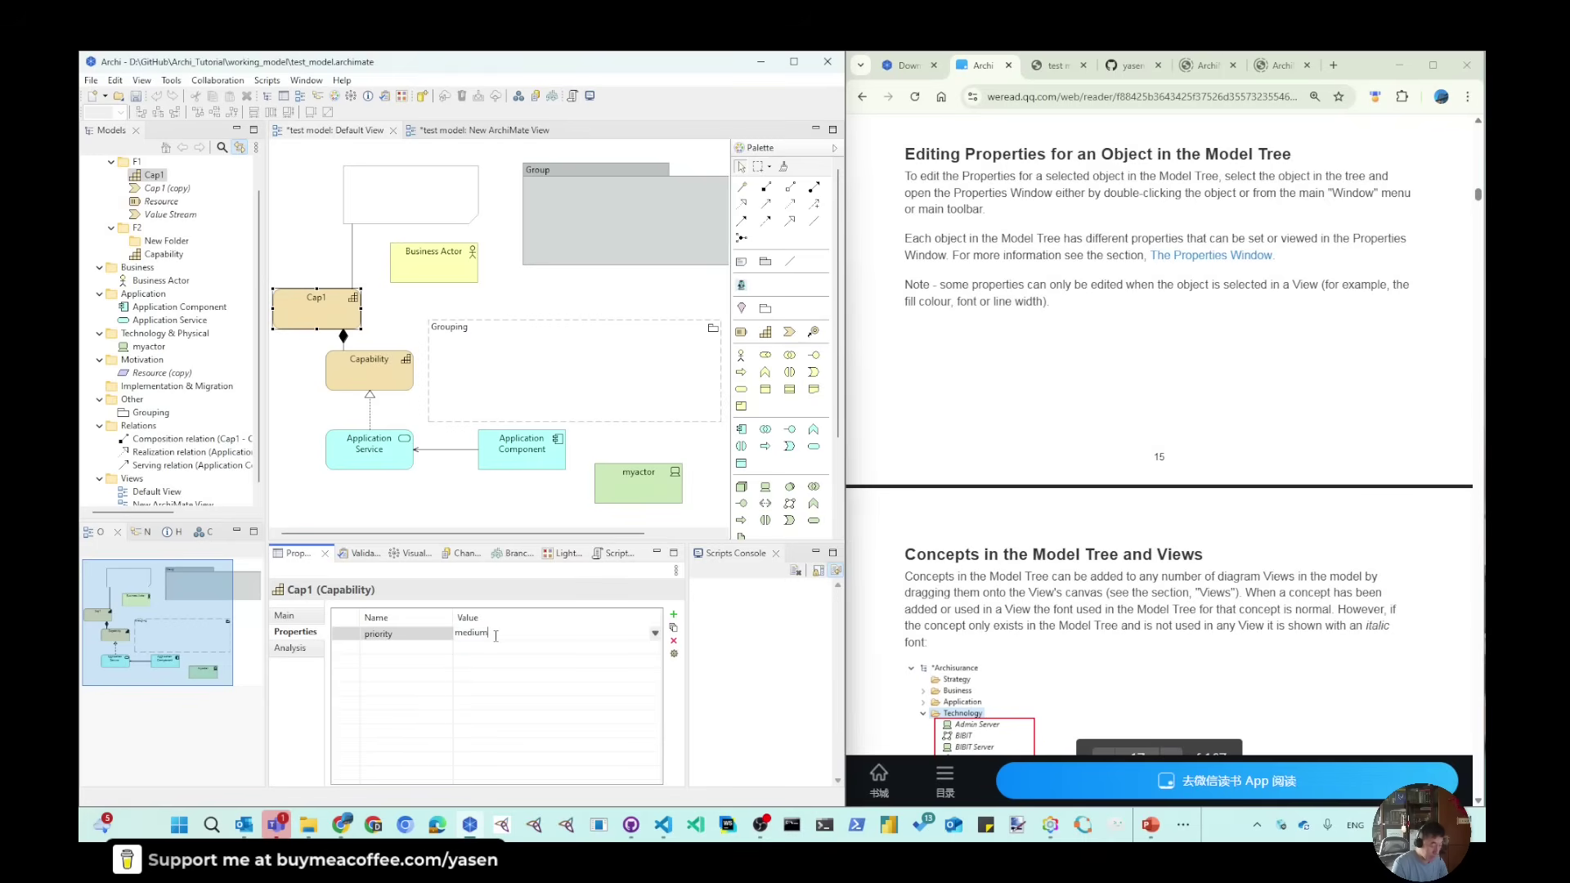
# Change Cap1's priority value to the misspelled mediun and list the values offered for the property.
pyautogui.press('BackSpace')
pyautogui.write('n')
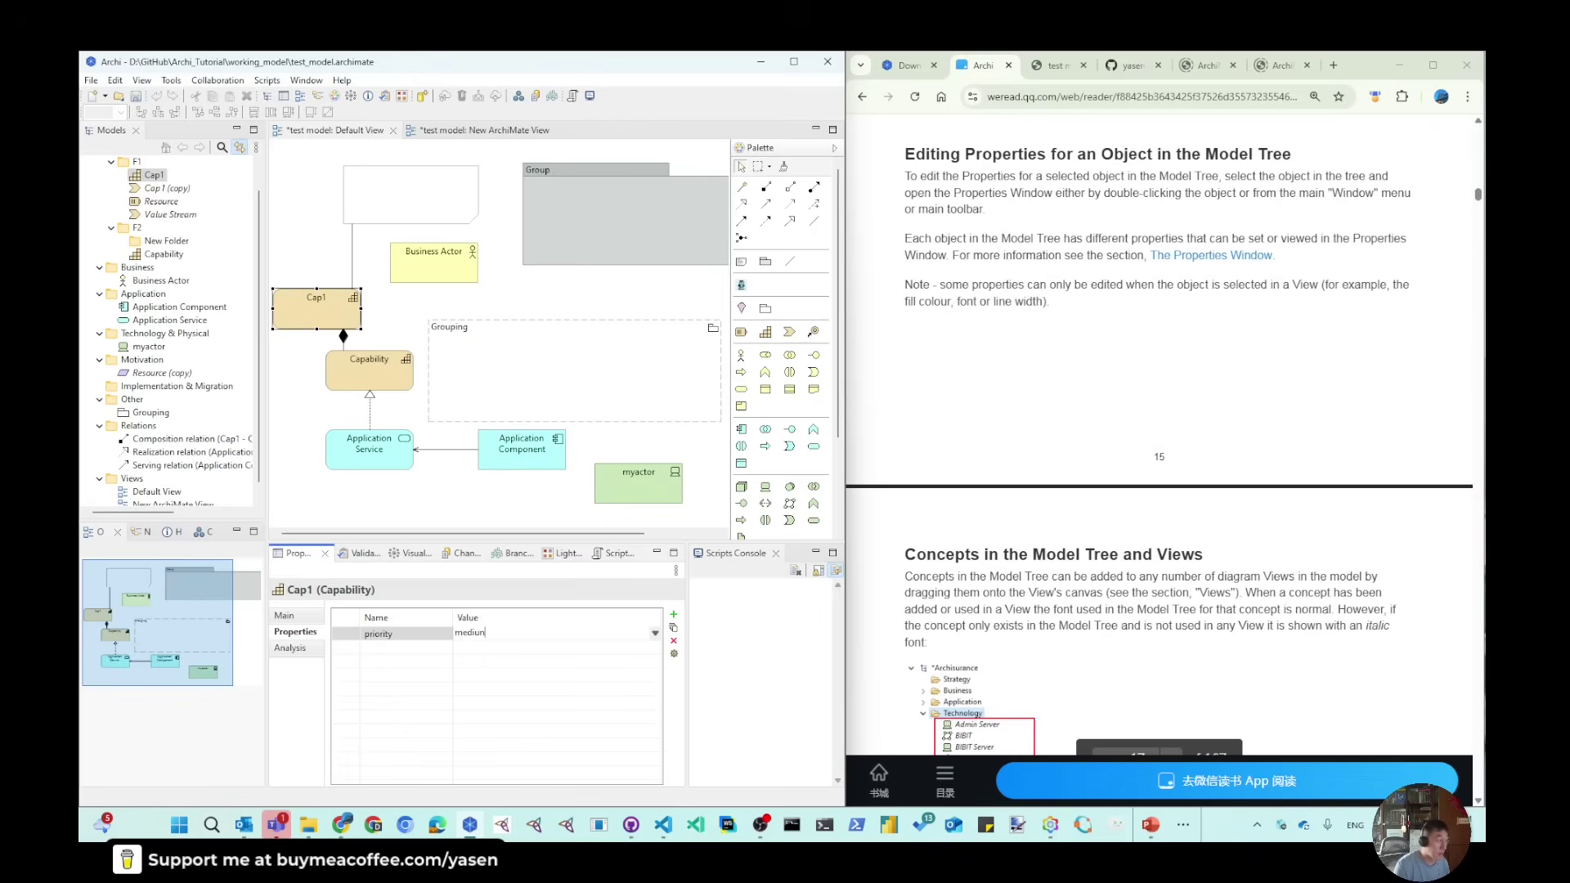
pyautogui.press('Return')
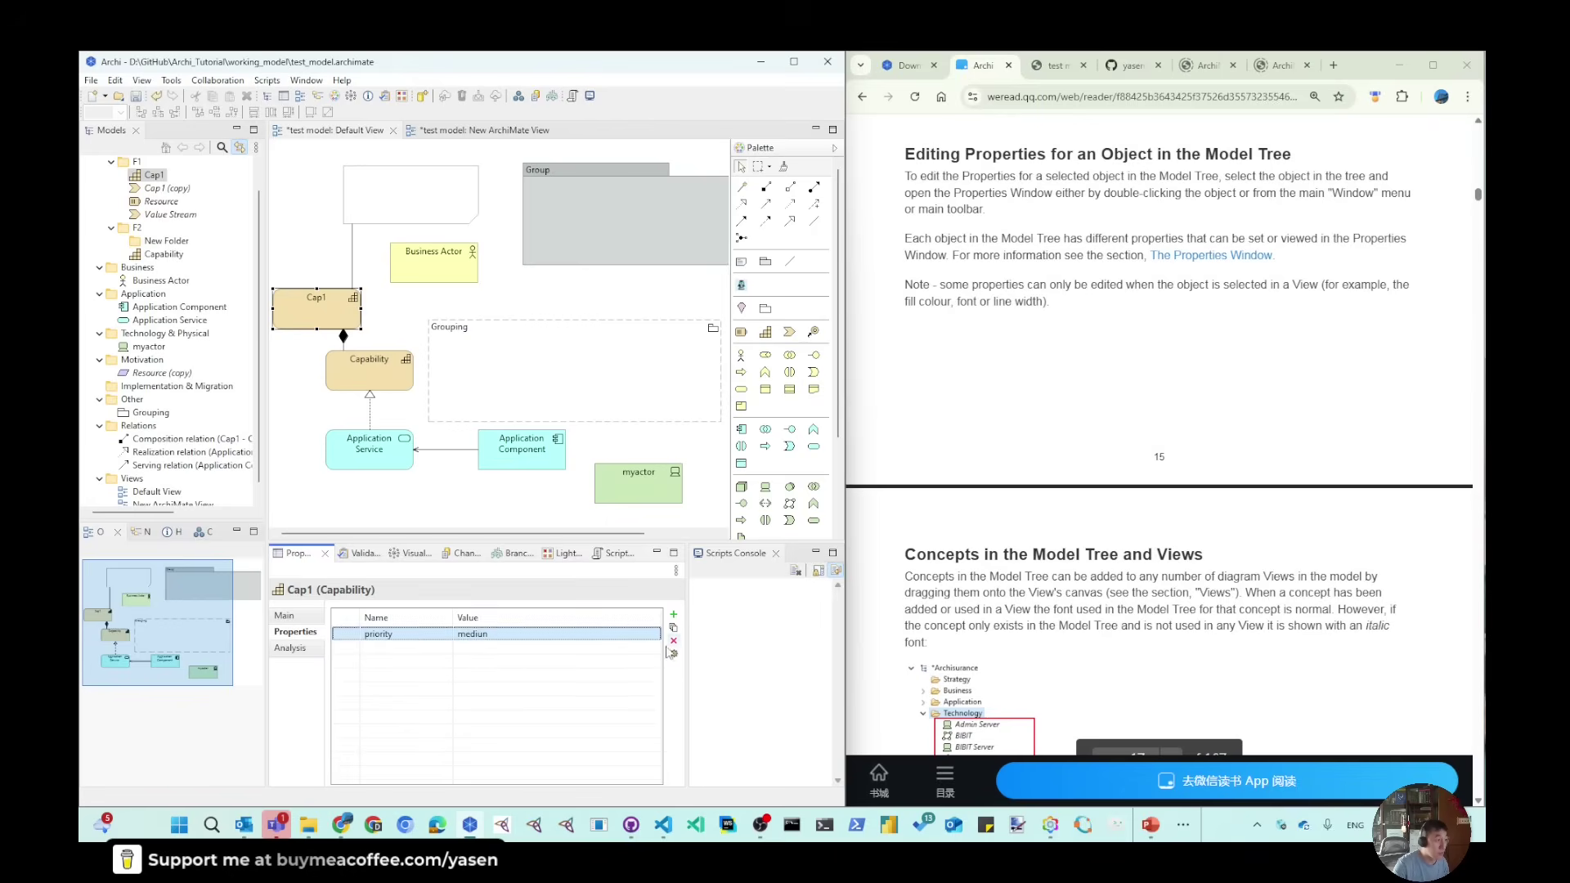
pyautogui.click(495, 638)
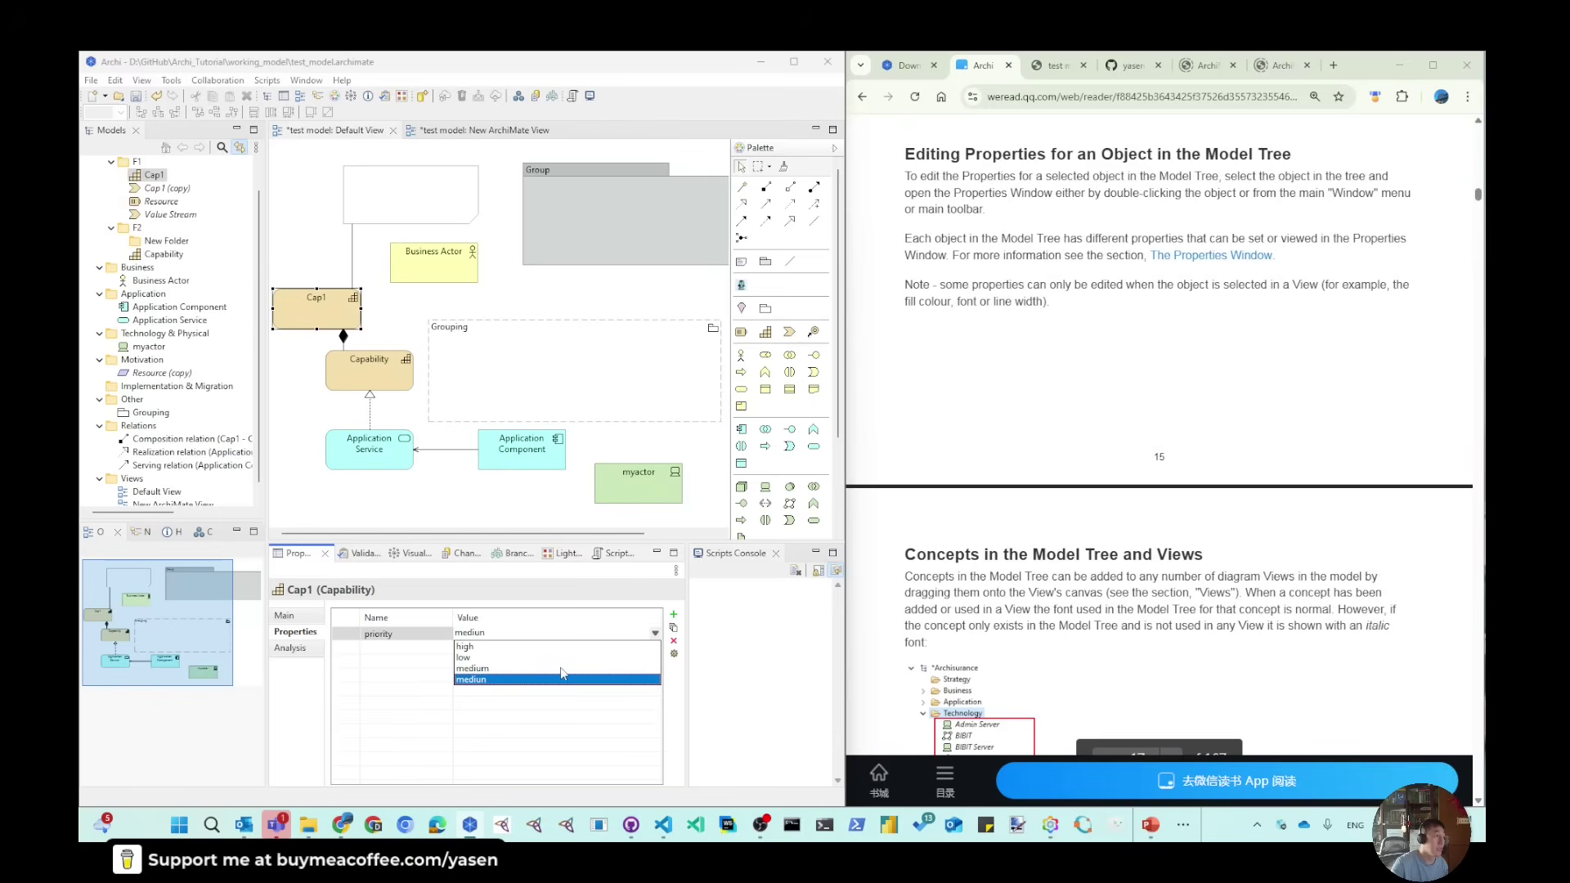
# Inspect the priority entry in the Properties Manager and close it without changes.
pyautogui.click(172, 80)
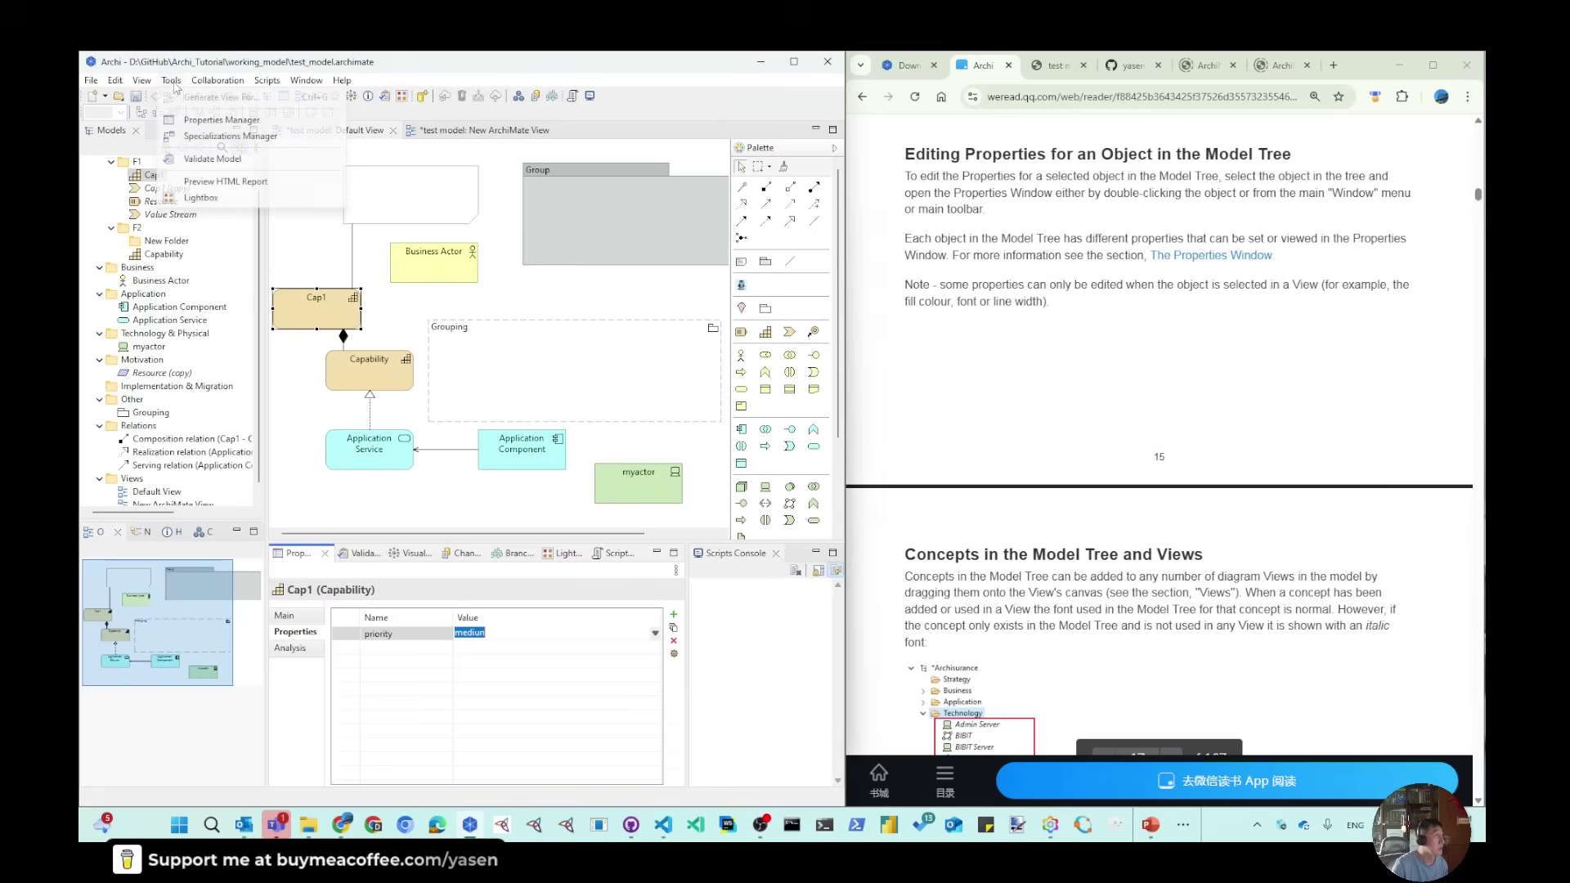
pyautogui.click(219, 119)
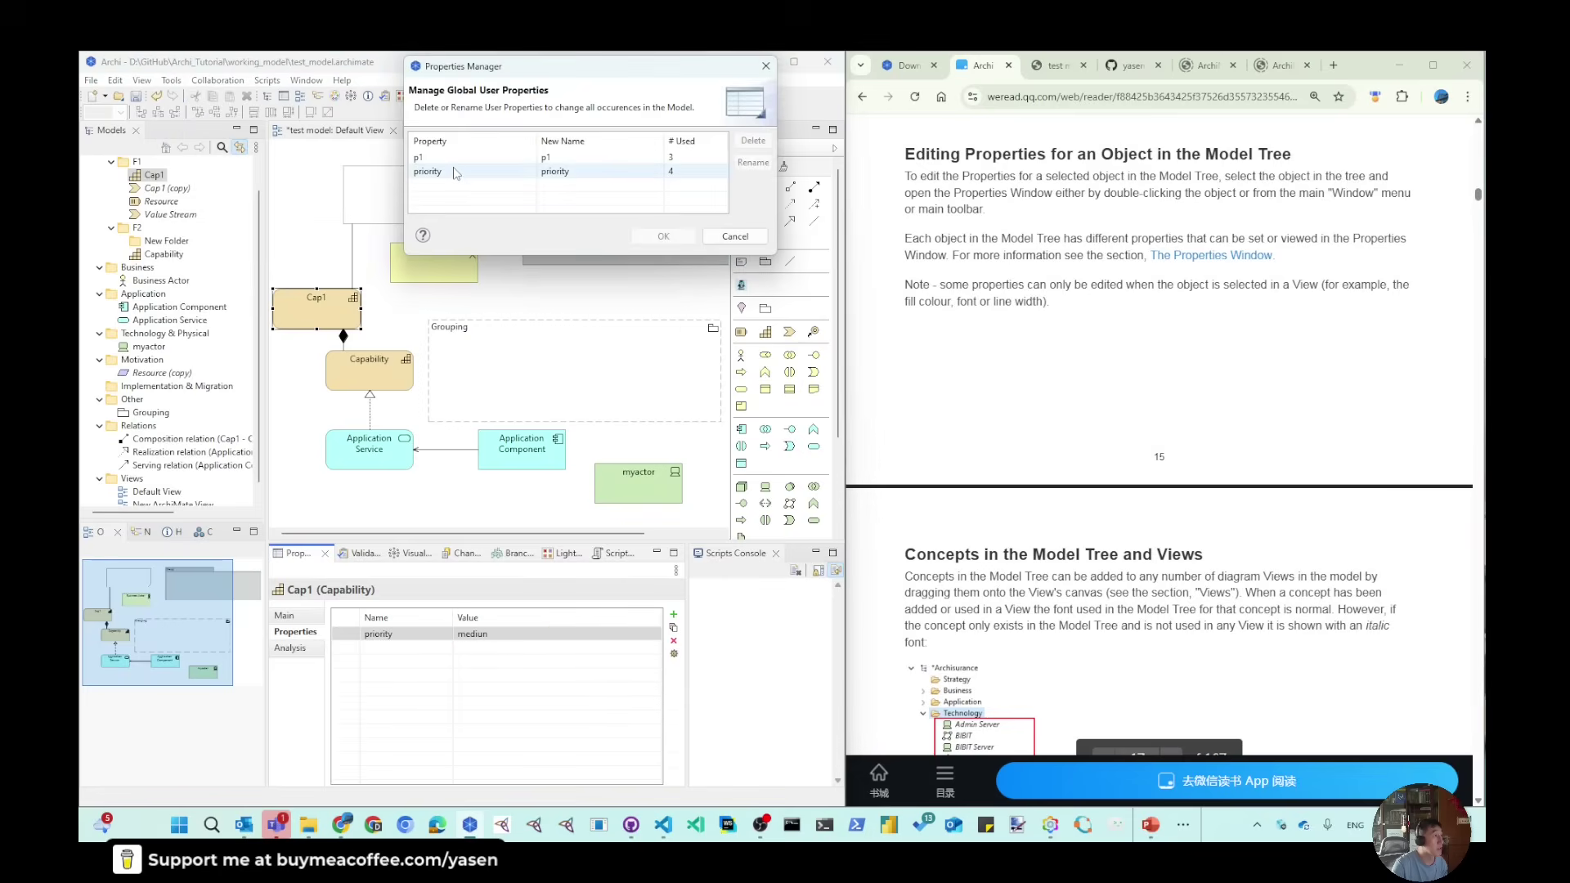
pyautogui.click(485, 177)
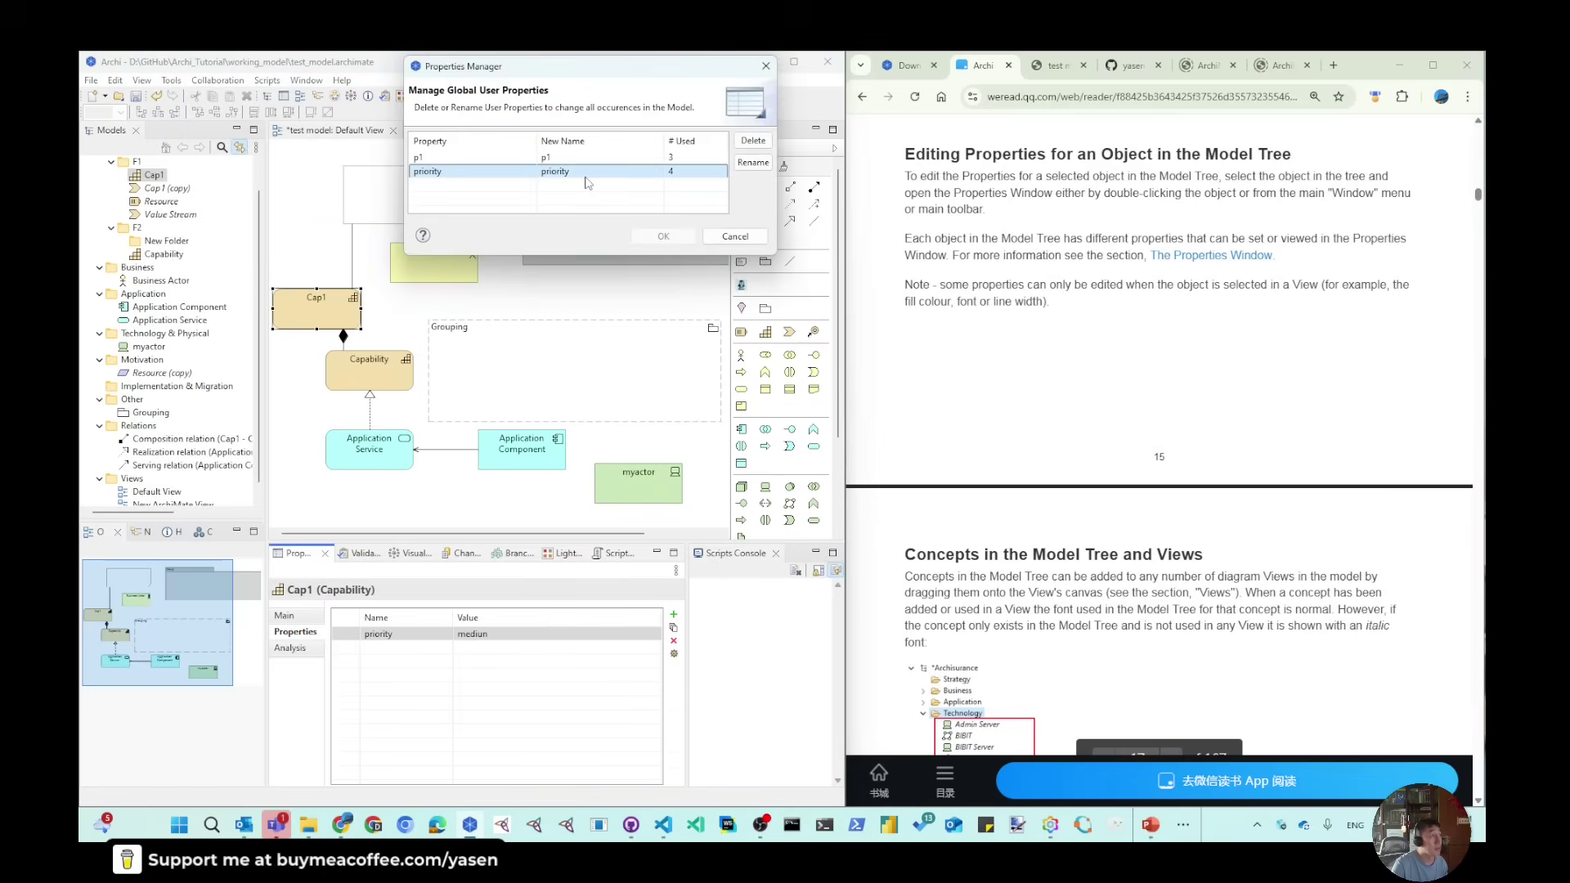
pyautogui.click(735, 237)
# Correct Cap1's priority value to medium and change it back to mediun.
pyautogui.click(530, 633)
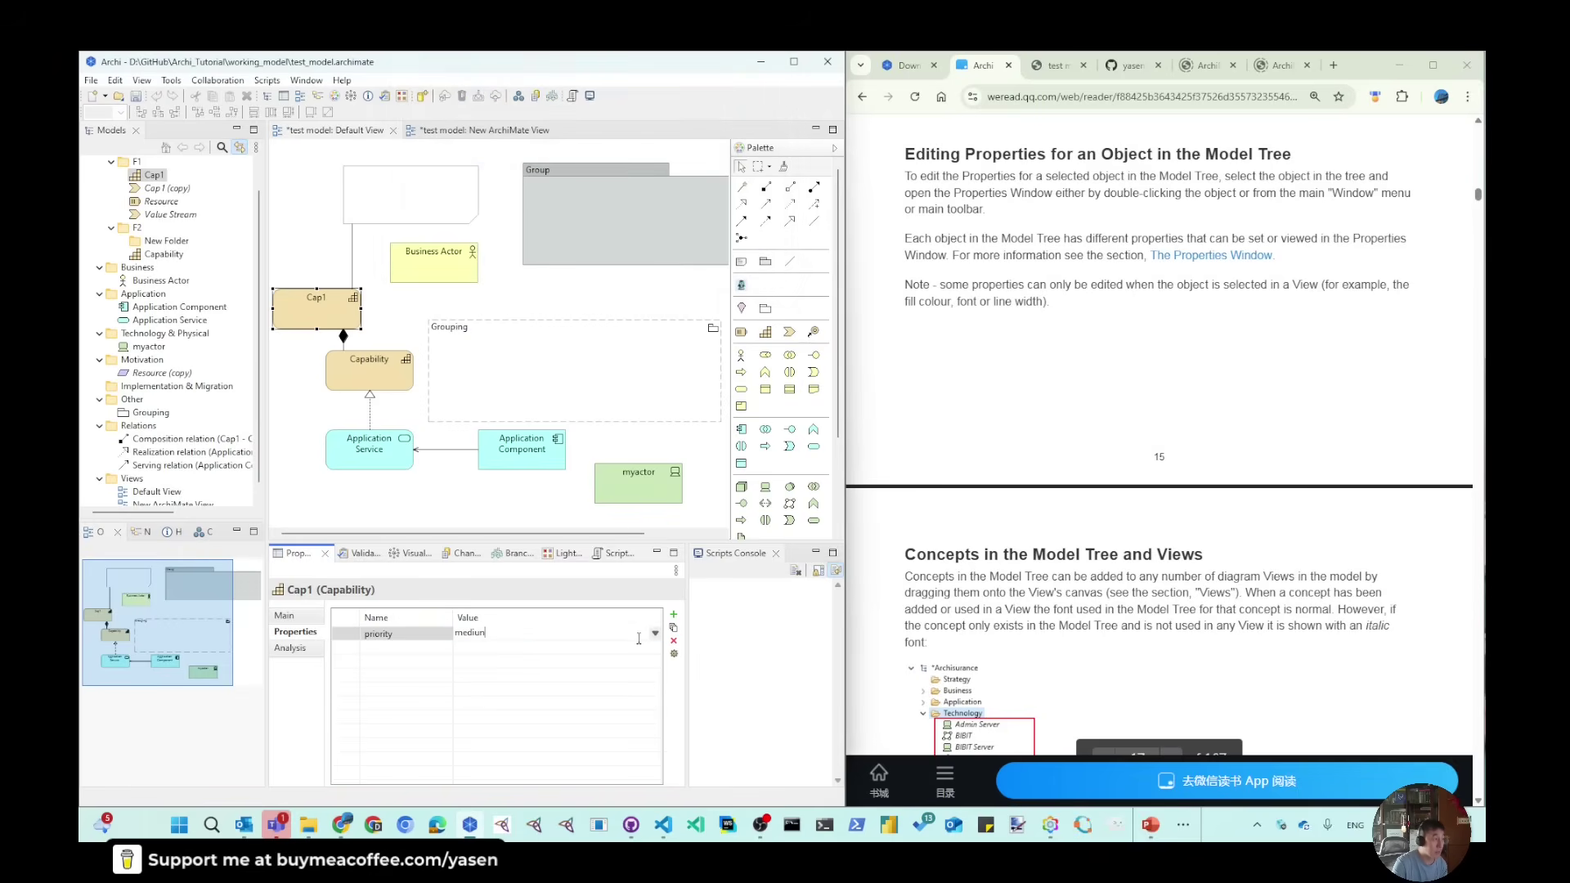
pyautogui.click(655, 635)
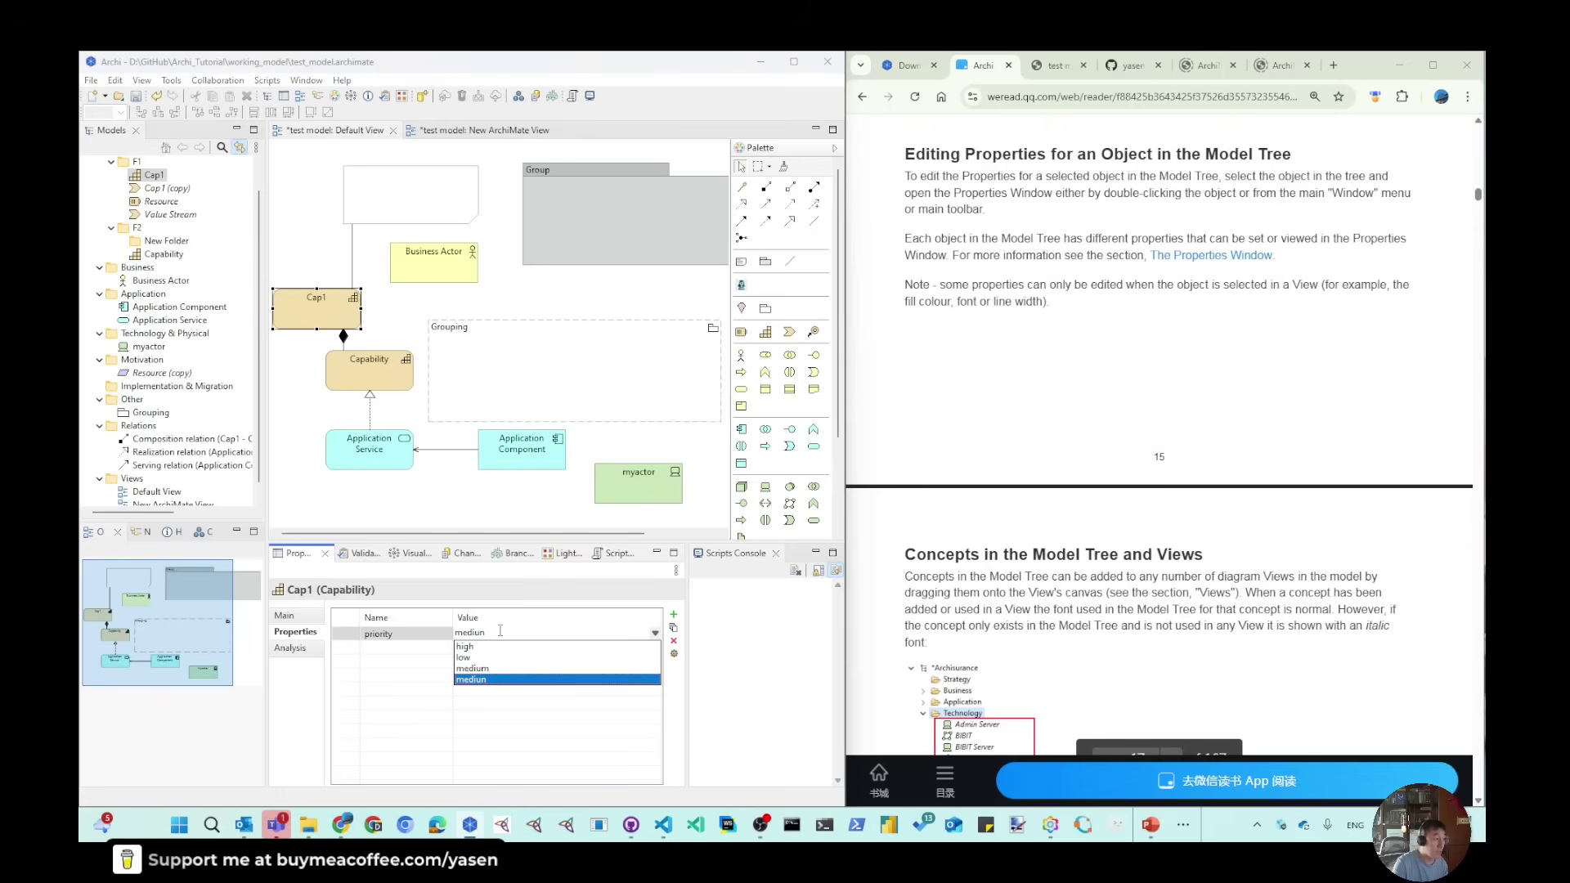
pyautogui.press('BackSpace')
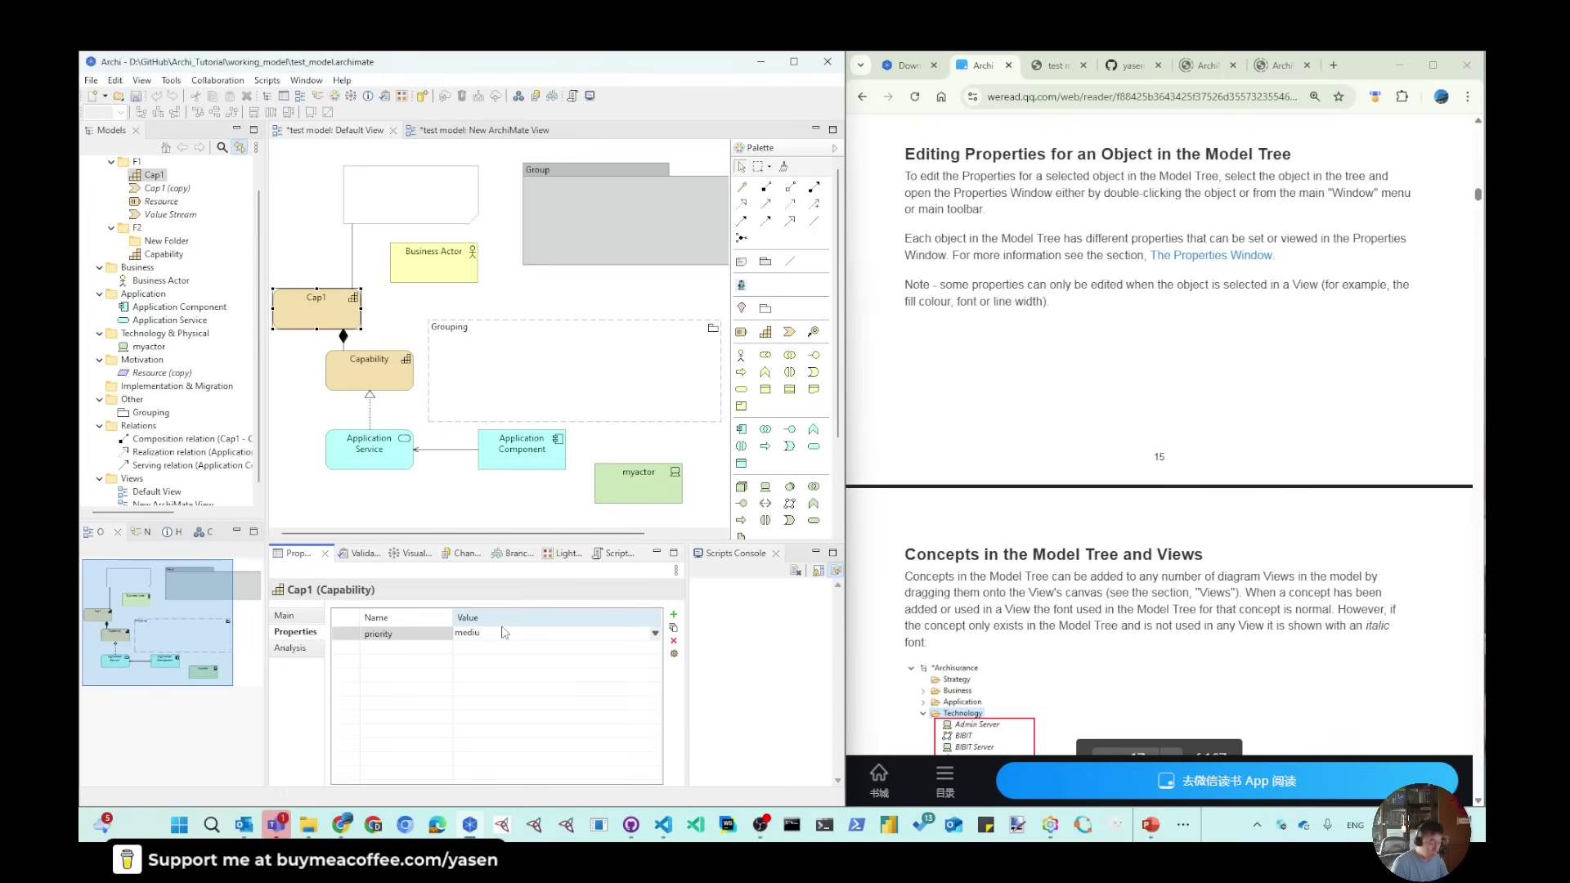
pyautogui.press('Return')
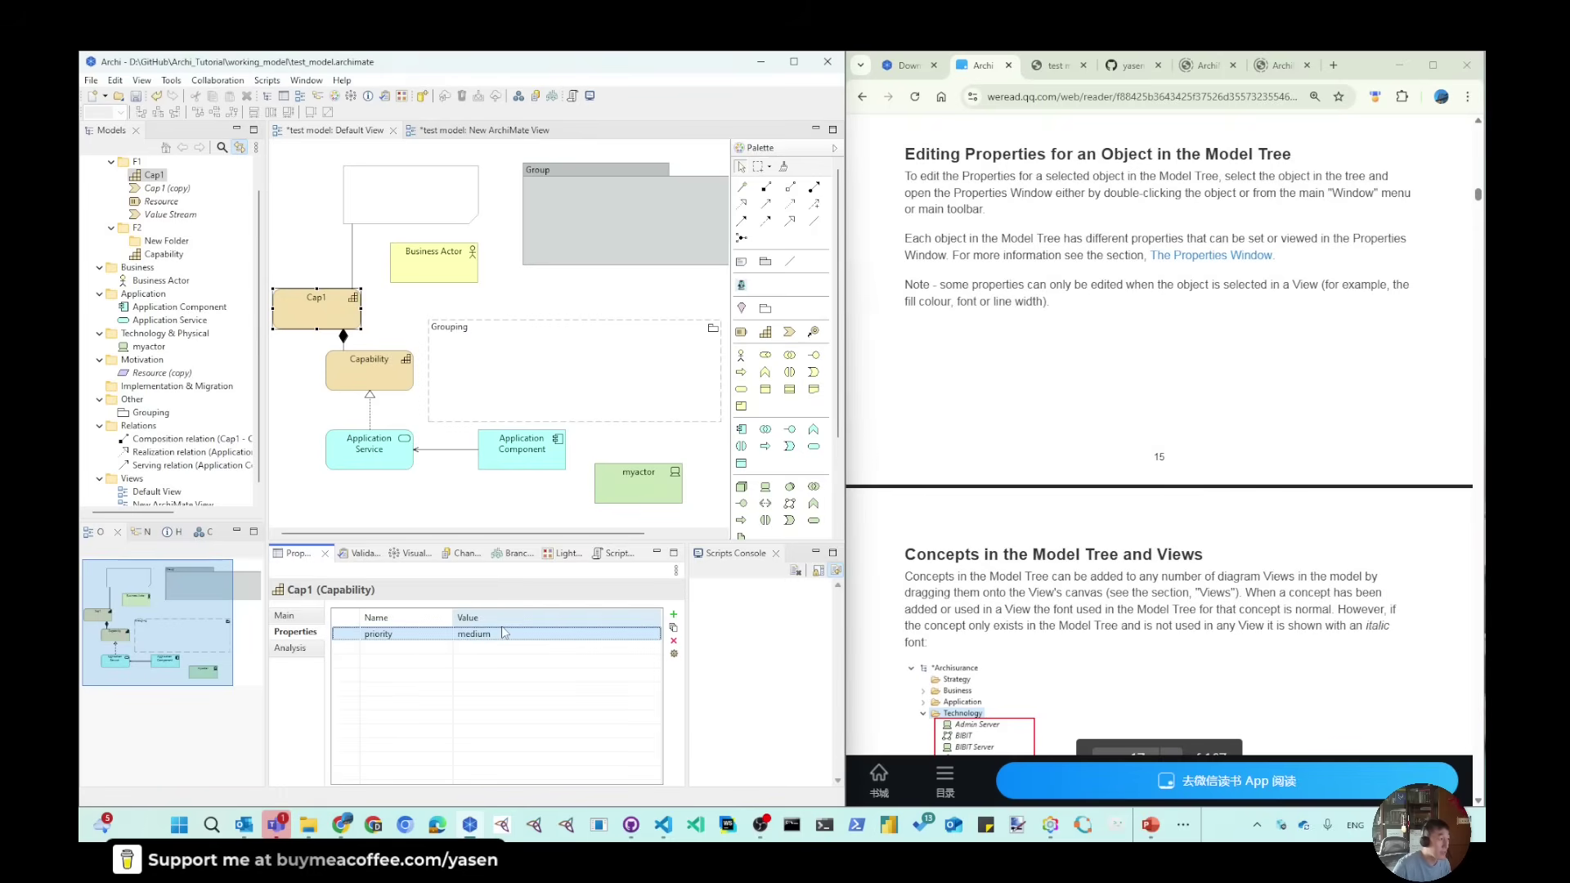
pyautogui.click(523, 631)
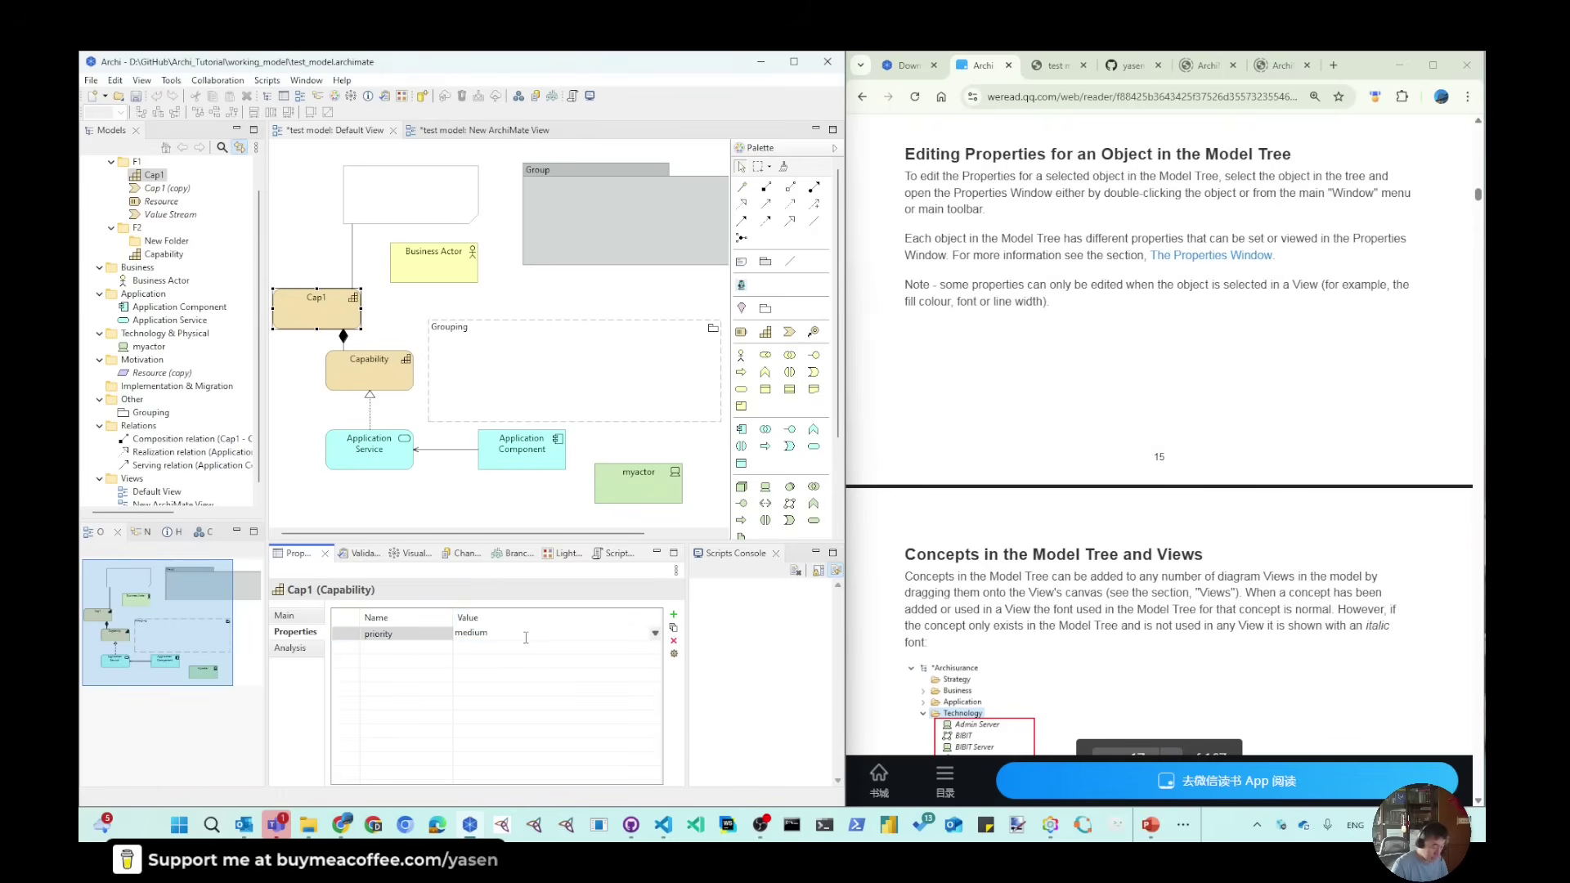
pyautogui.press('Return')
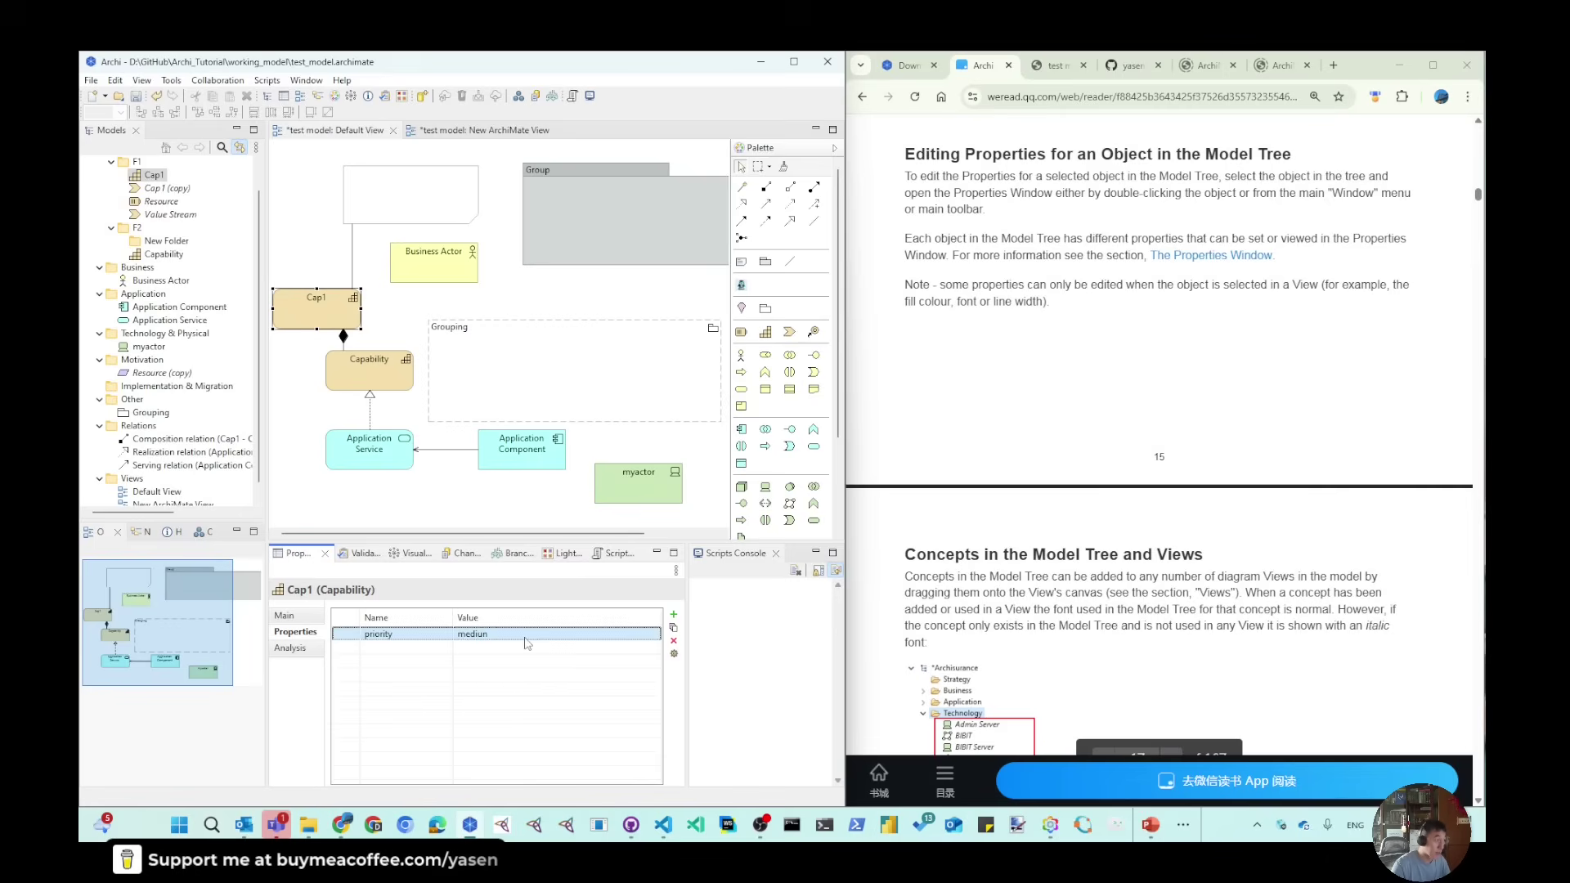
pyautogui.click(311, 615)
pyautogui.click(91, 80)
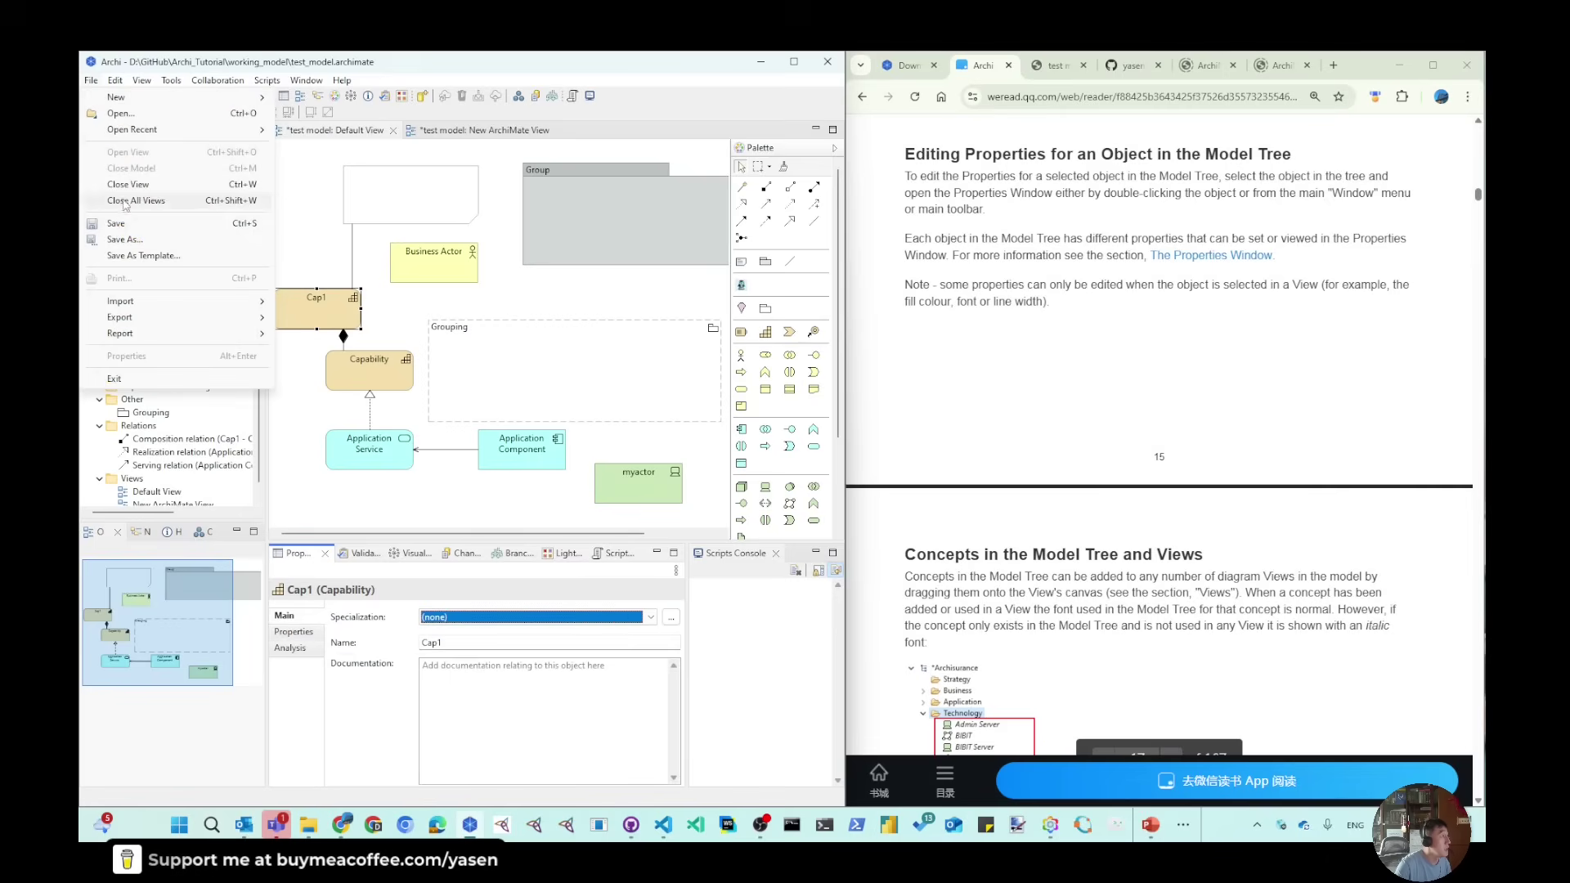
pyautogui.click(433, 292)
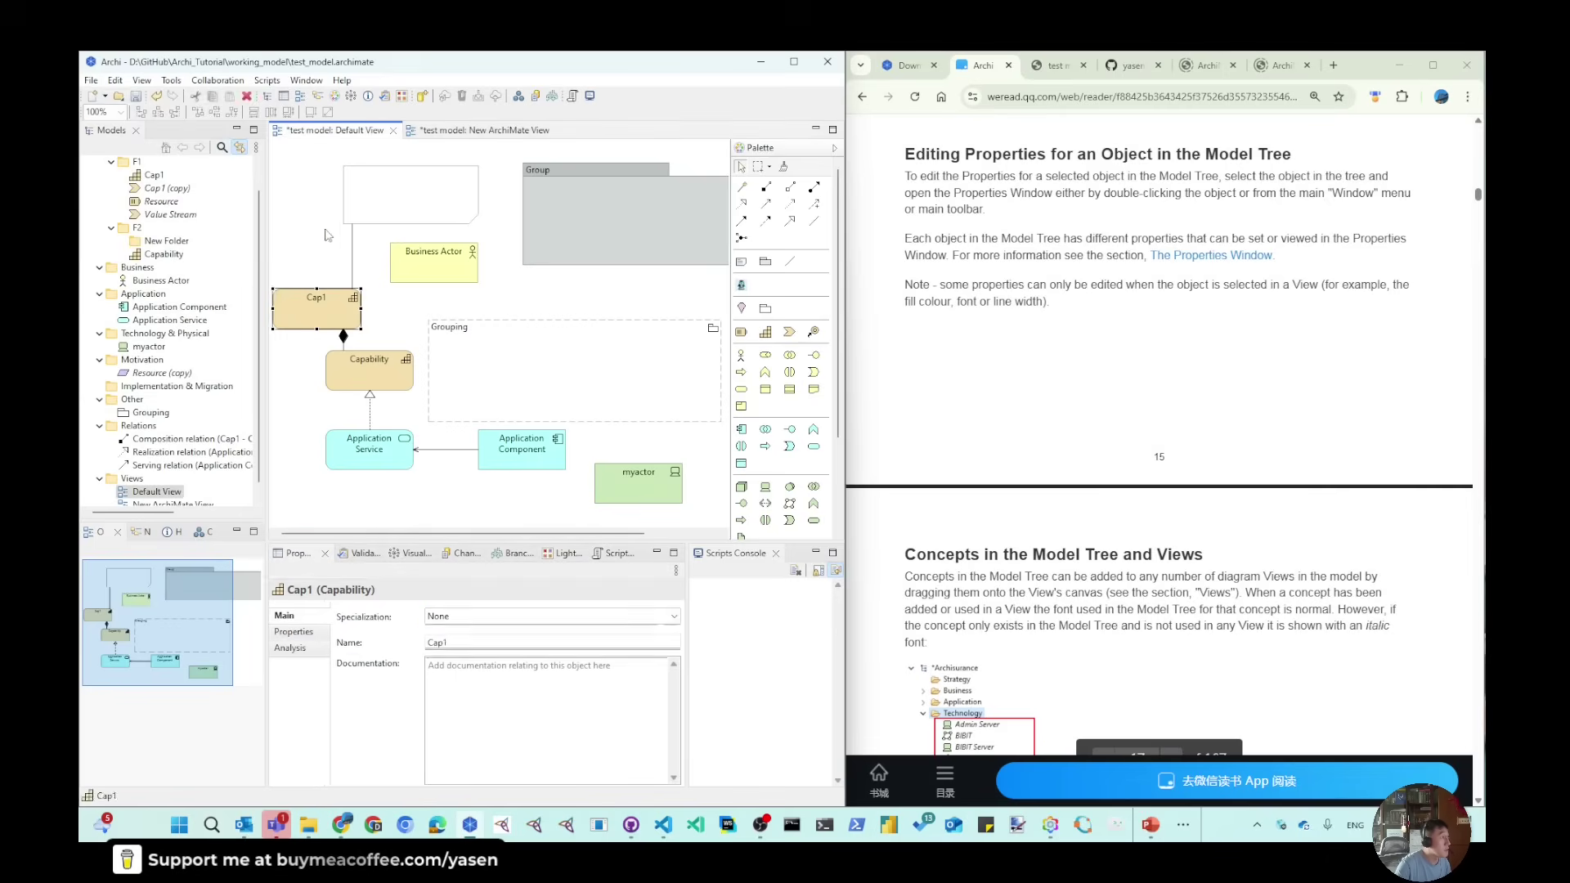
# Show the model tree search and look through its filter options.
pyautogui.click(222, 148)
pyautogui.click(95, 167)
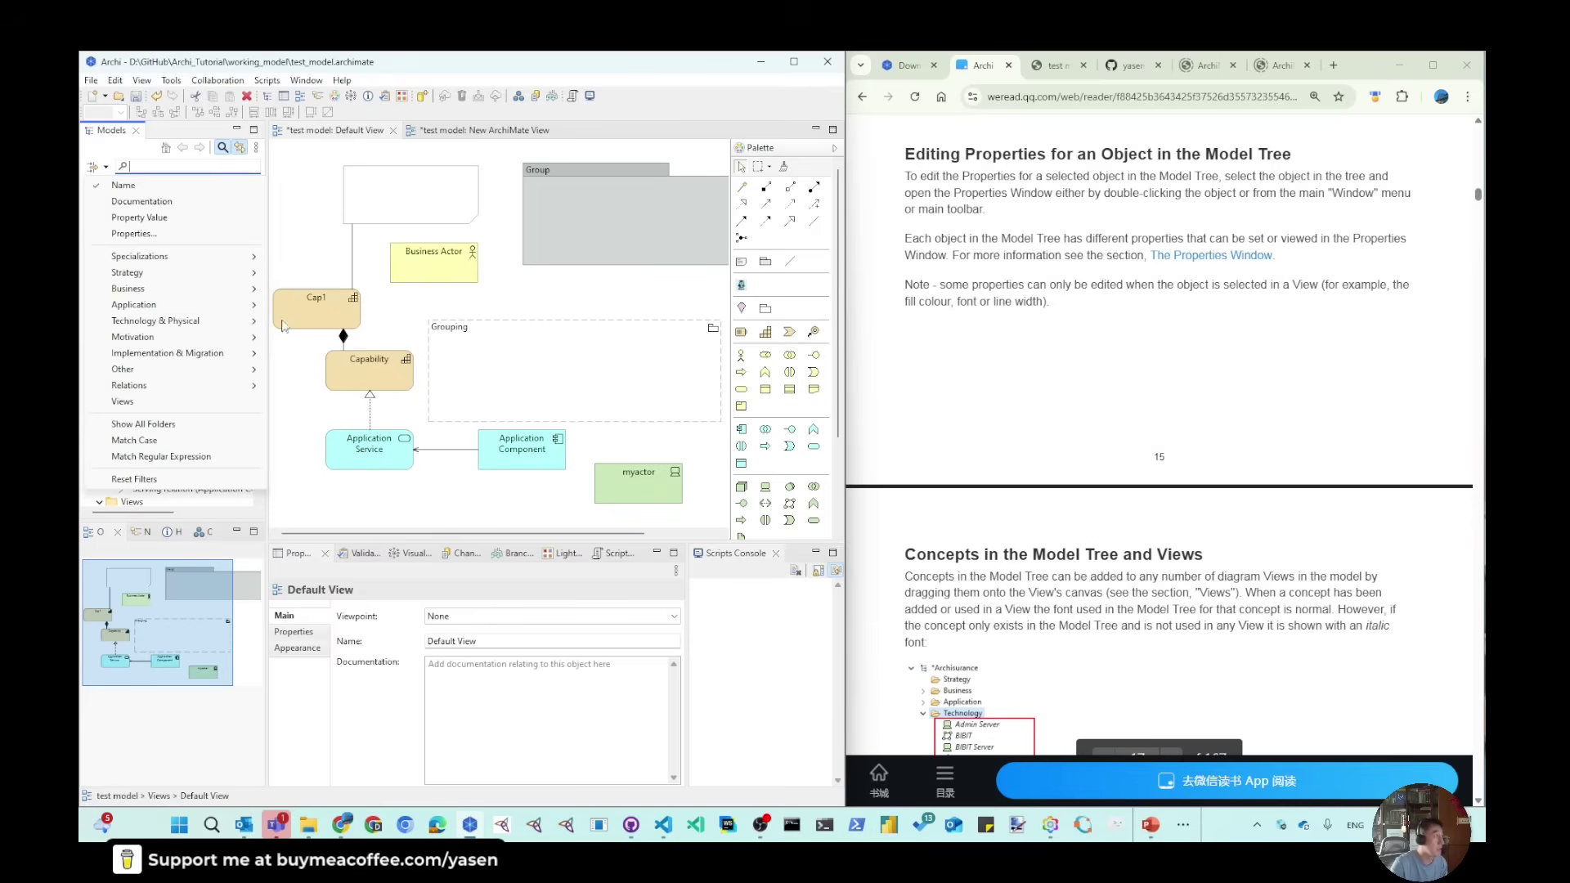
pyautogui.click(311, 267)
# Select the Capability element in folder F2 of the model tree and review its main, user property and analysis settings.
pyautogui.click(164, 251)
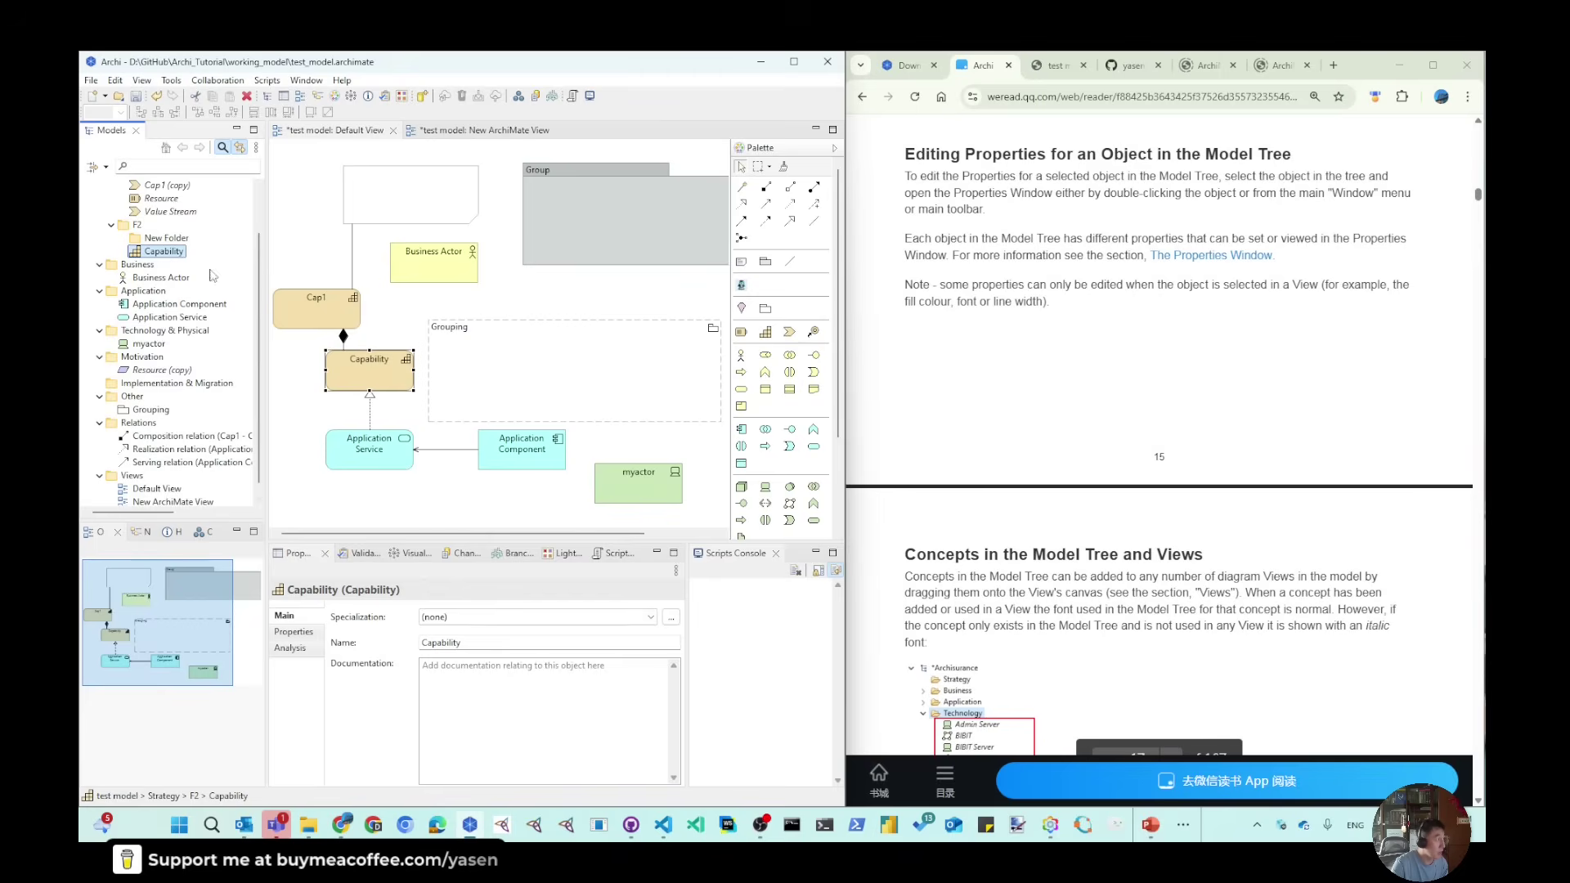
pyautogui.click(293, 632)
pyautogui.click(295, 647)
pyautogui.click(285, 616)
pyautogui.click(292, 647)
pyautogui.click(285, 616)
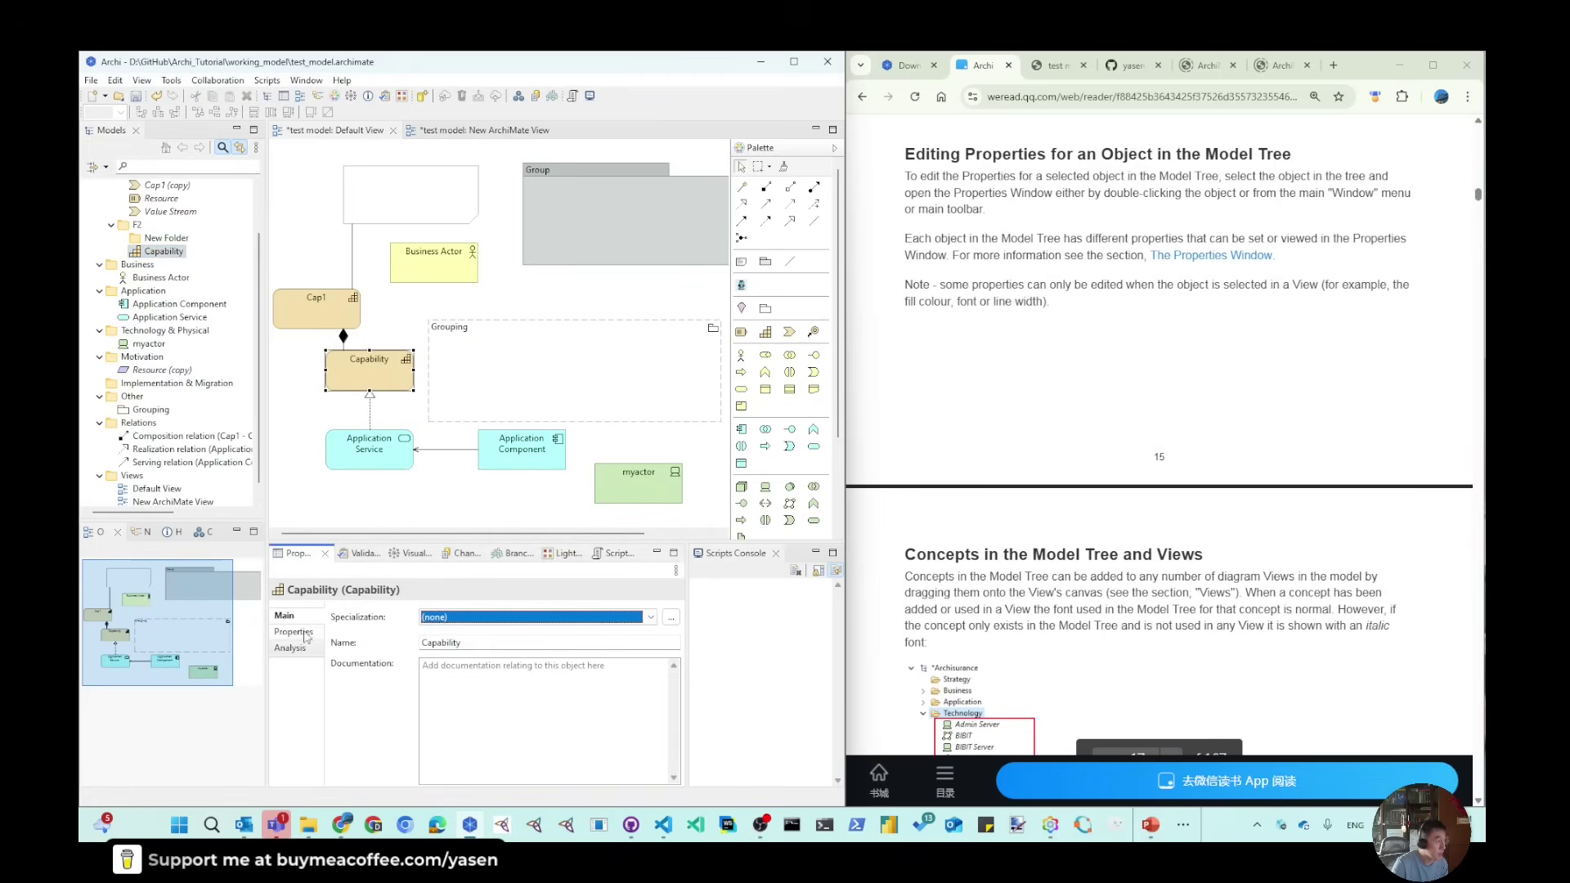
pyautogui.click(293, 648)
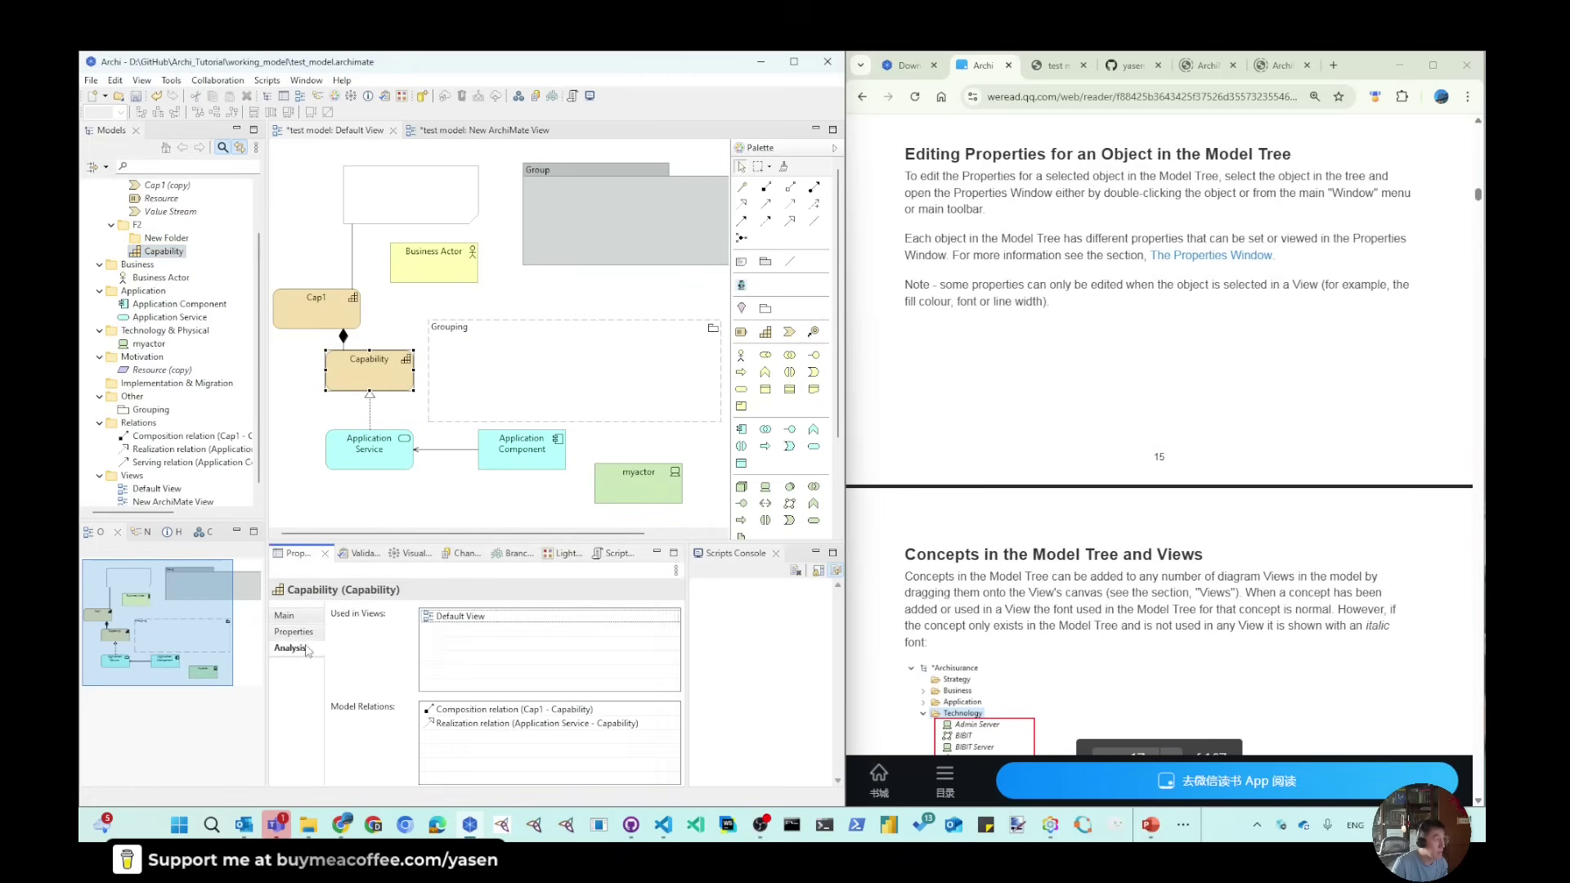
# Select Capability in the Default View diagram and review its analysis, appearance, label, figure and image settings.
pyautogui.click(389, 381)
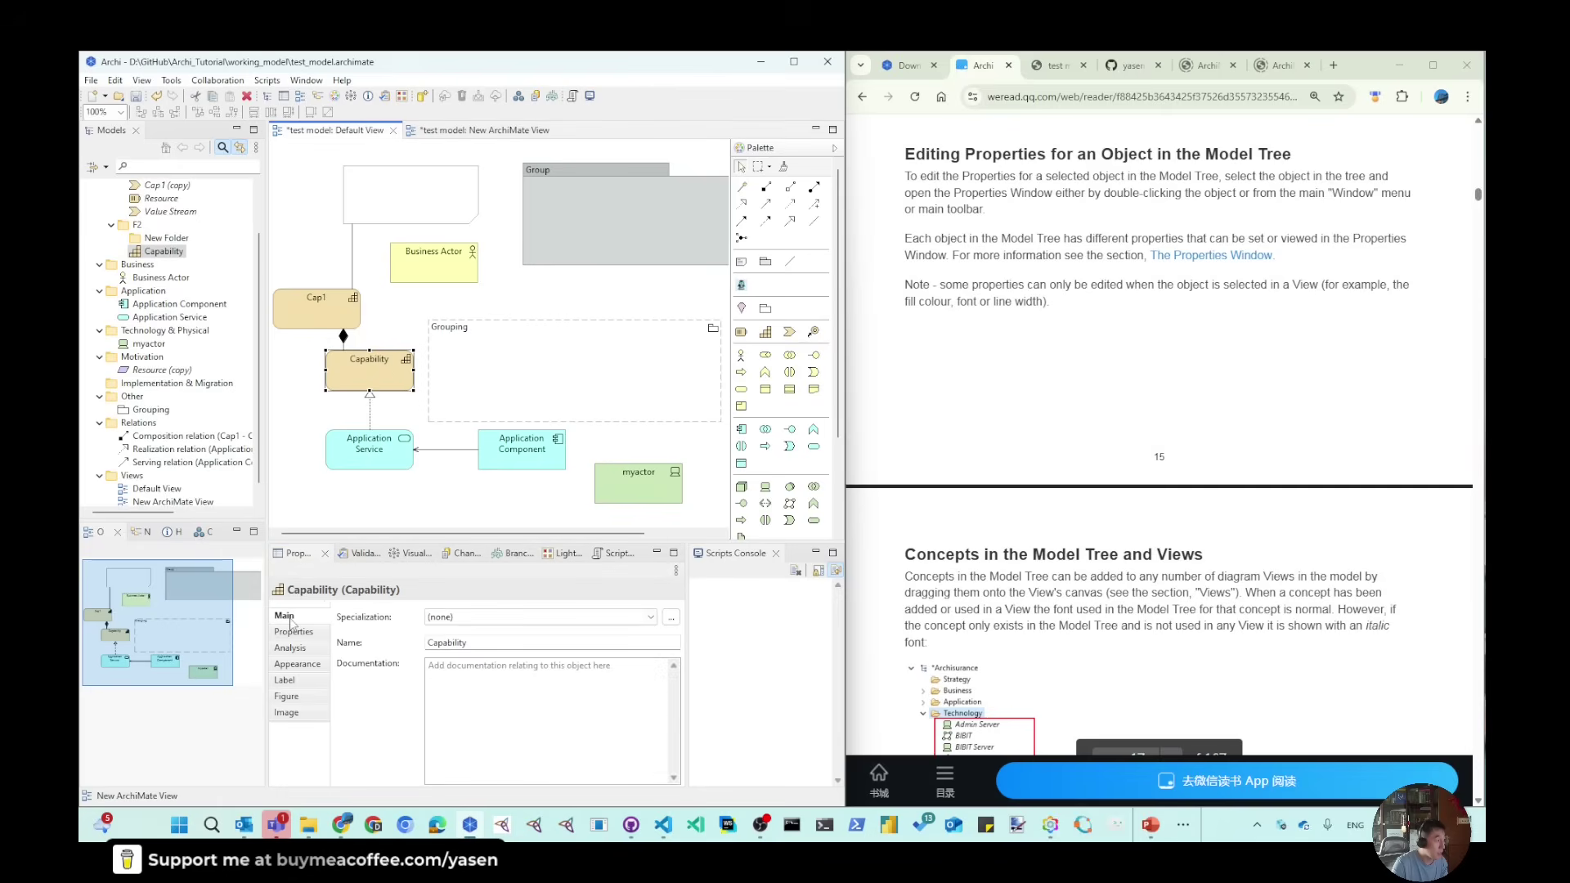
pyautogui.click(291, 648)
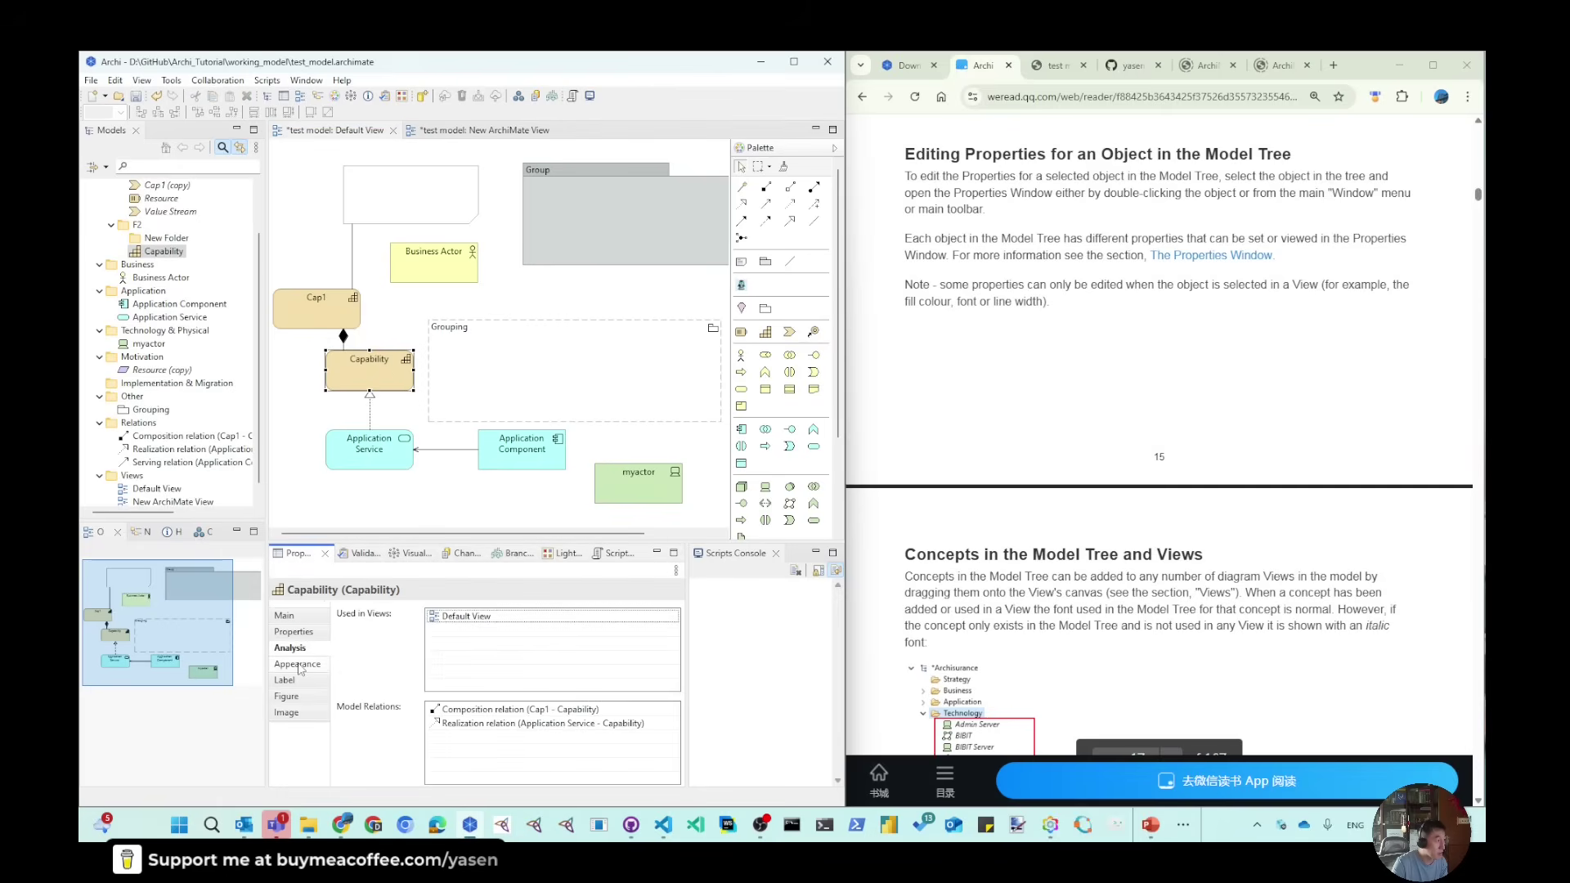
pyautogui.click(298, 665)
pyautogui.click(286, 680)
pyautogui.click(287, 696)
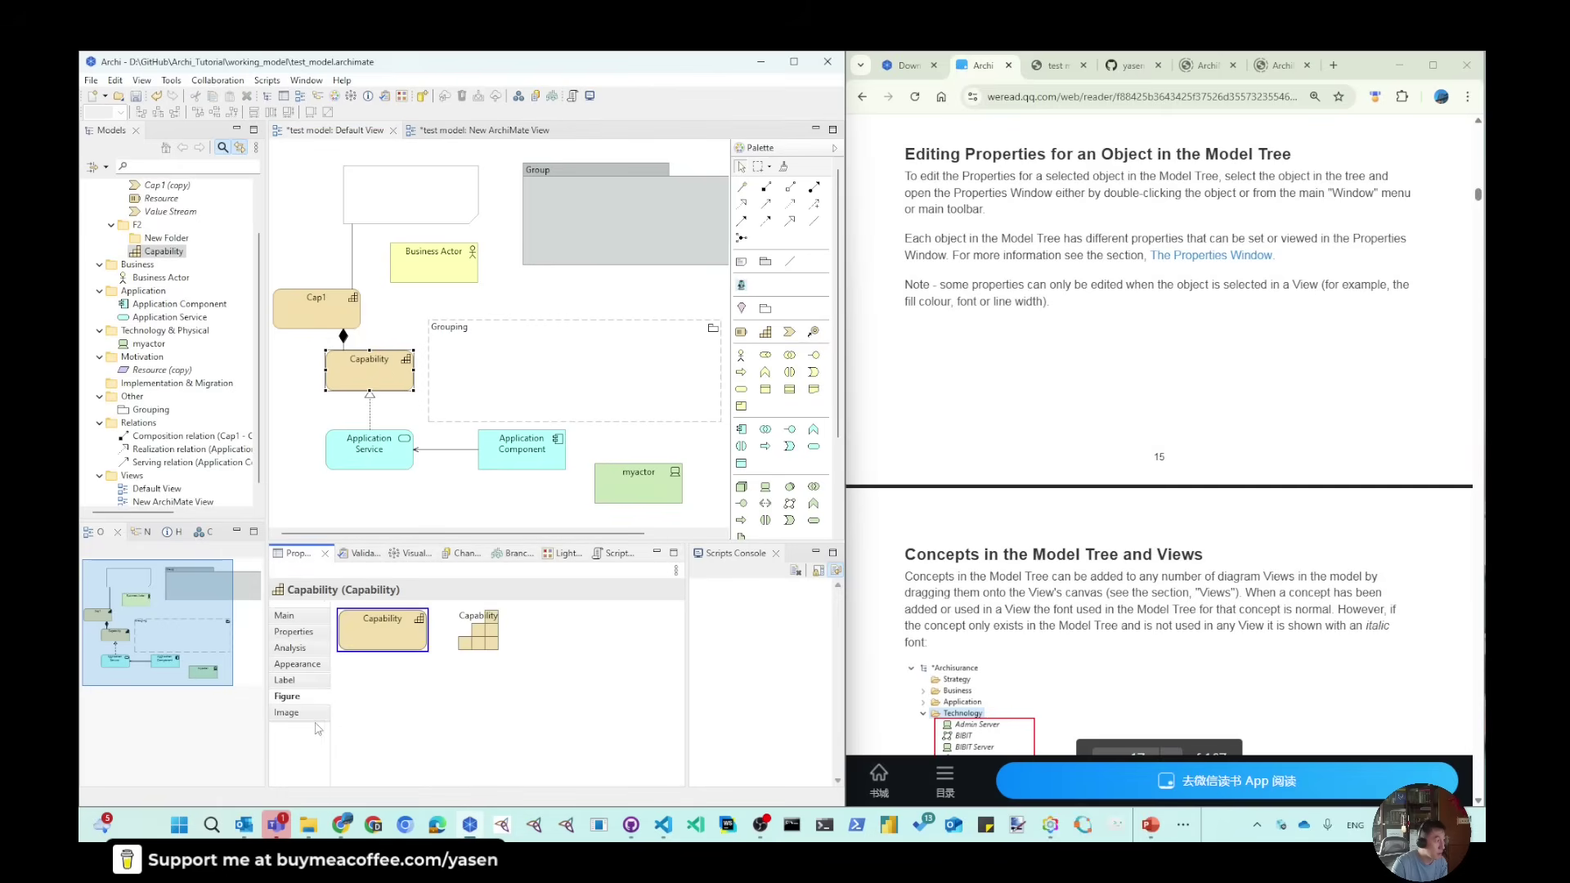
pyautogui.click(315, 713)
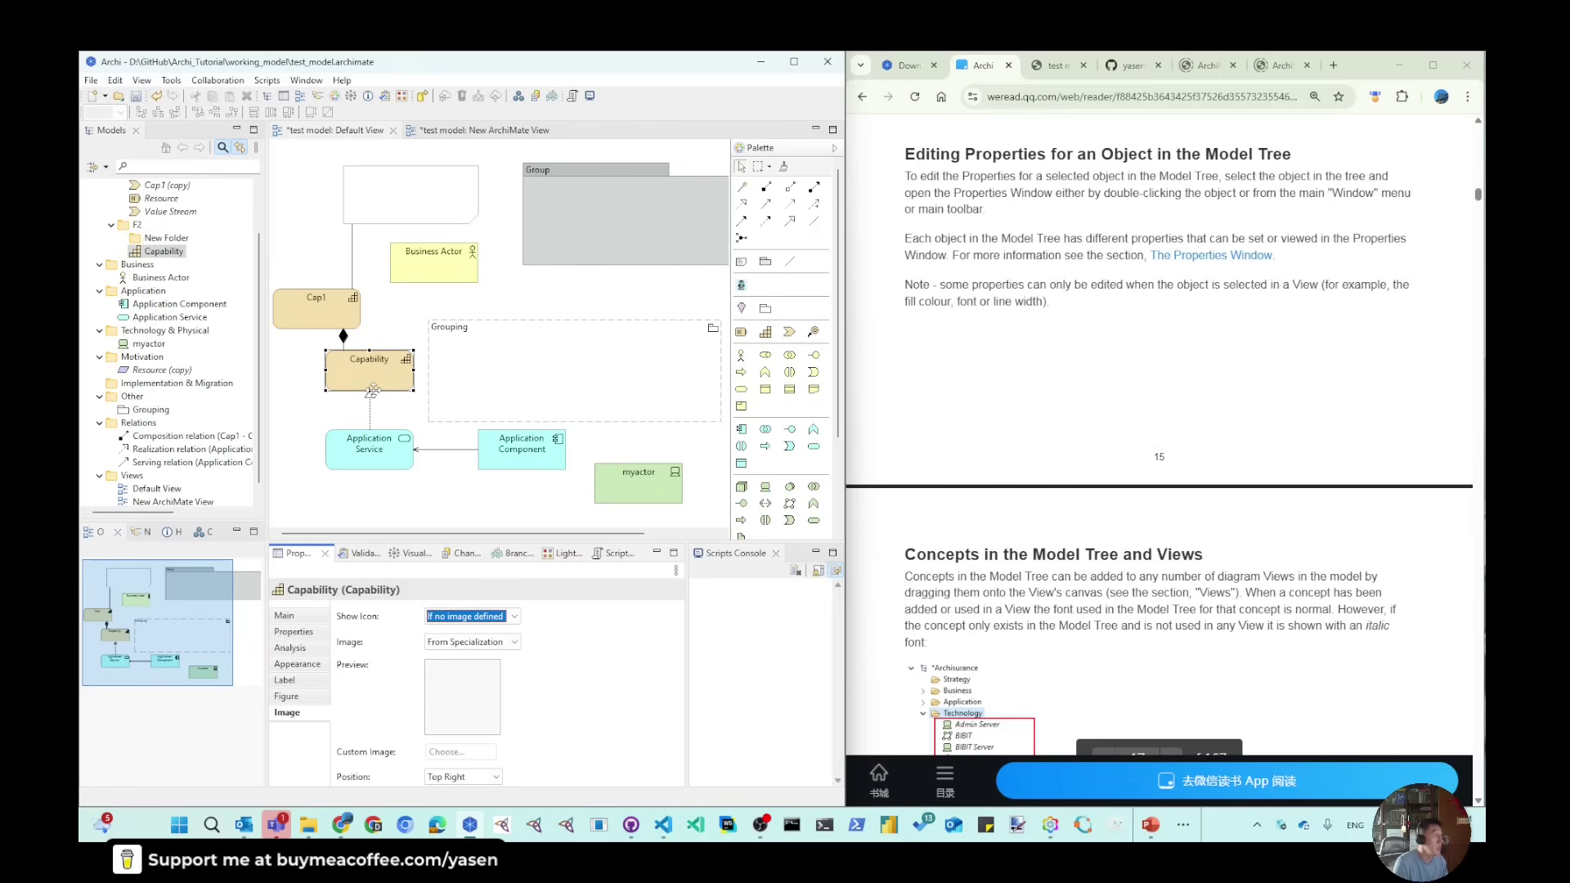
# Set the fill colour of Capability in the Default View to deep pink.
pyautogui.click(297, 664)
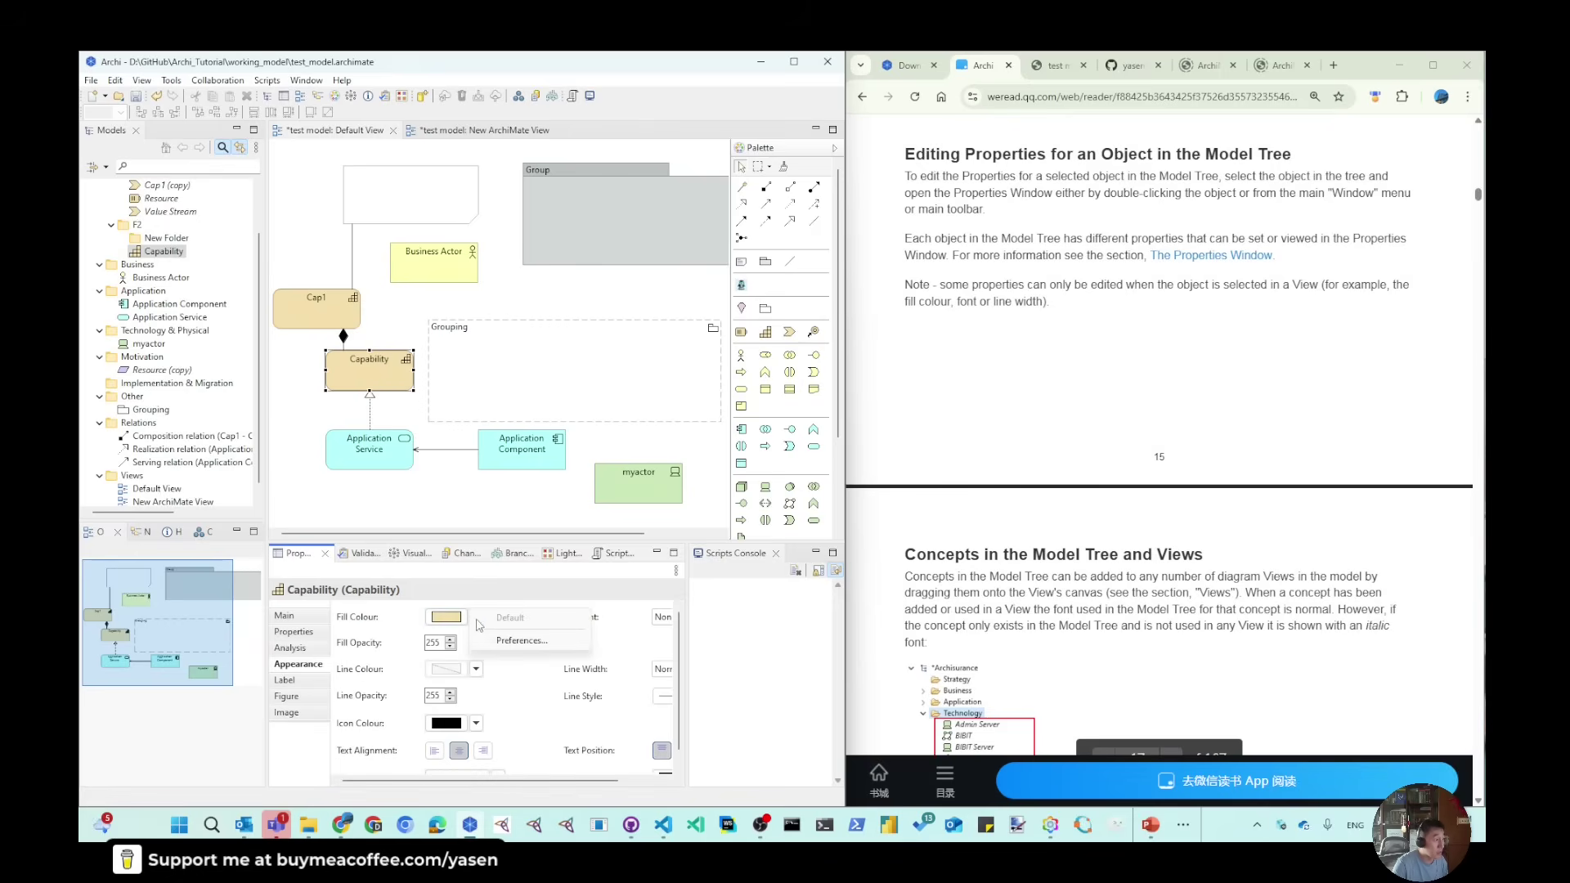
pyautogui.click(444, 617)
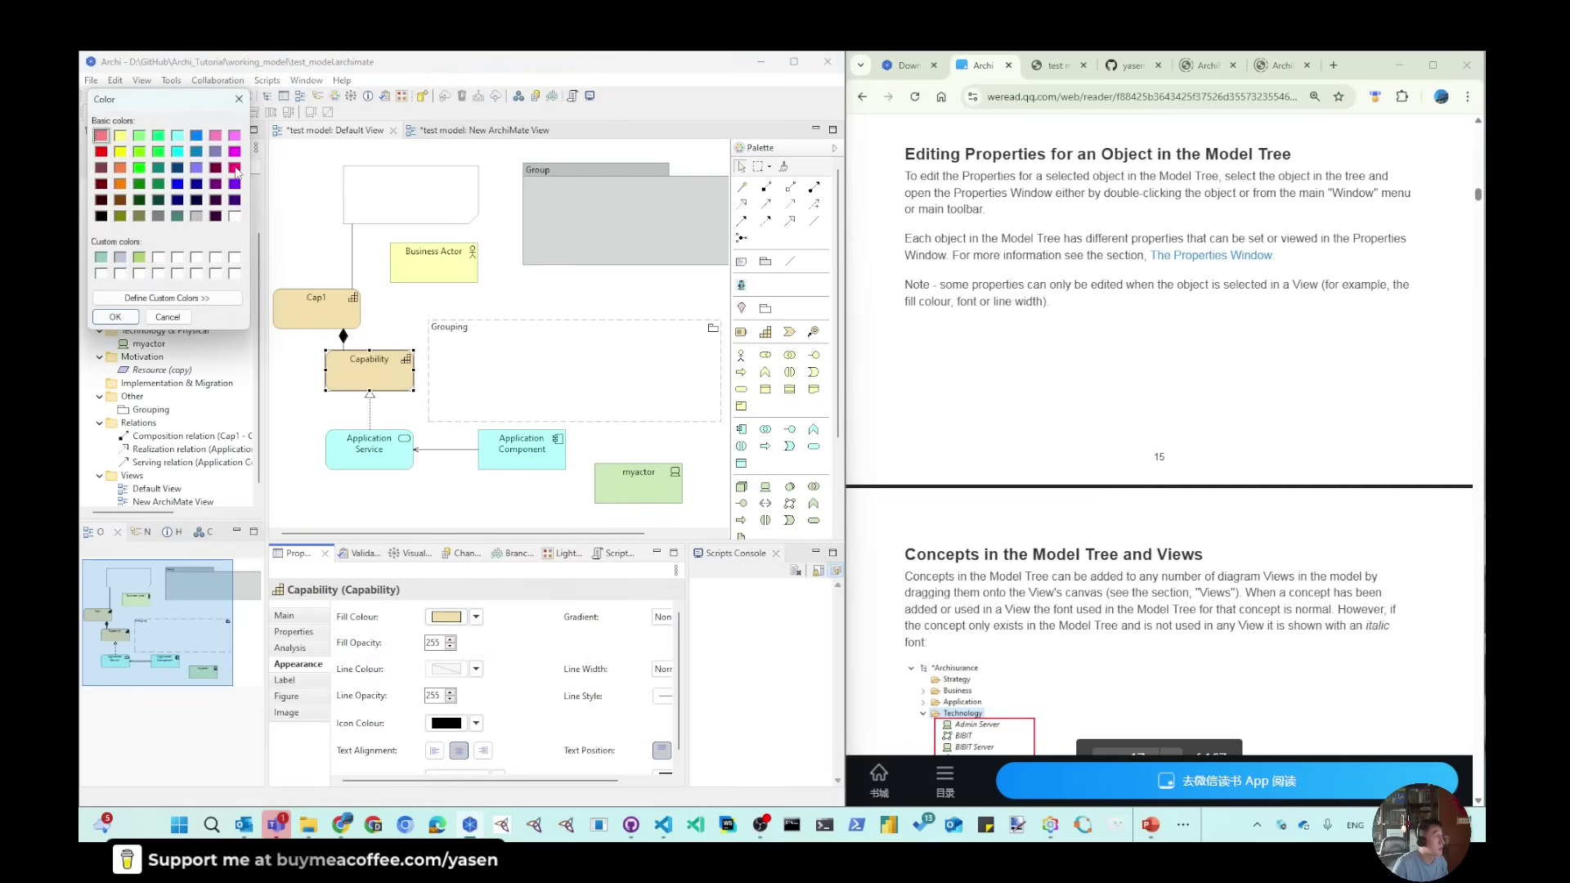
pyautogui.click(115, 318)
pyautogui.click(413, 411)
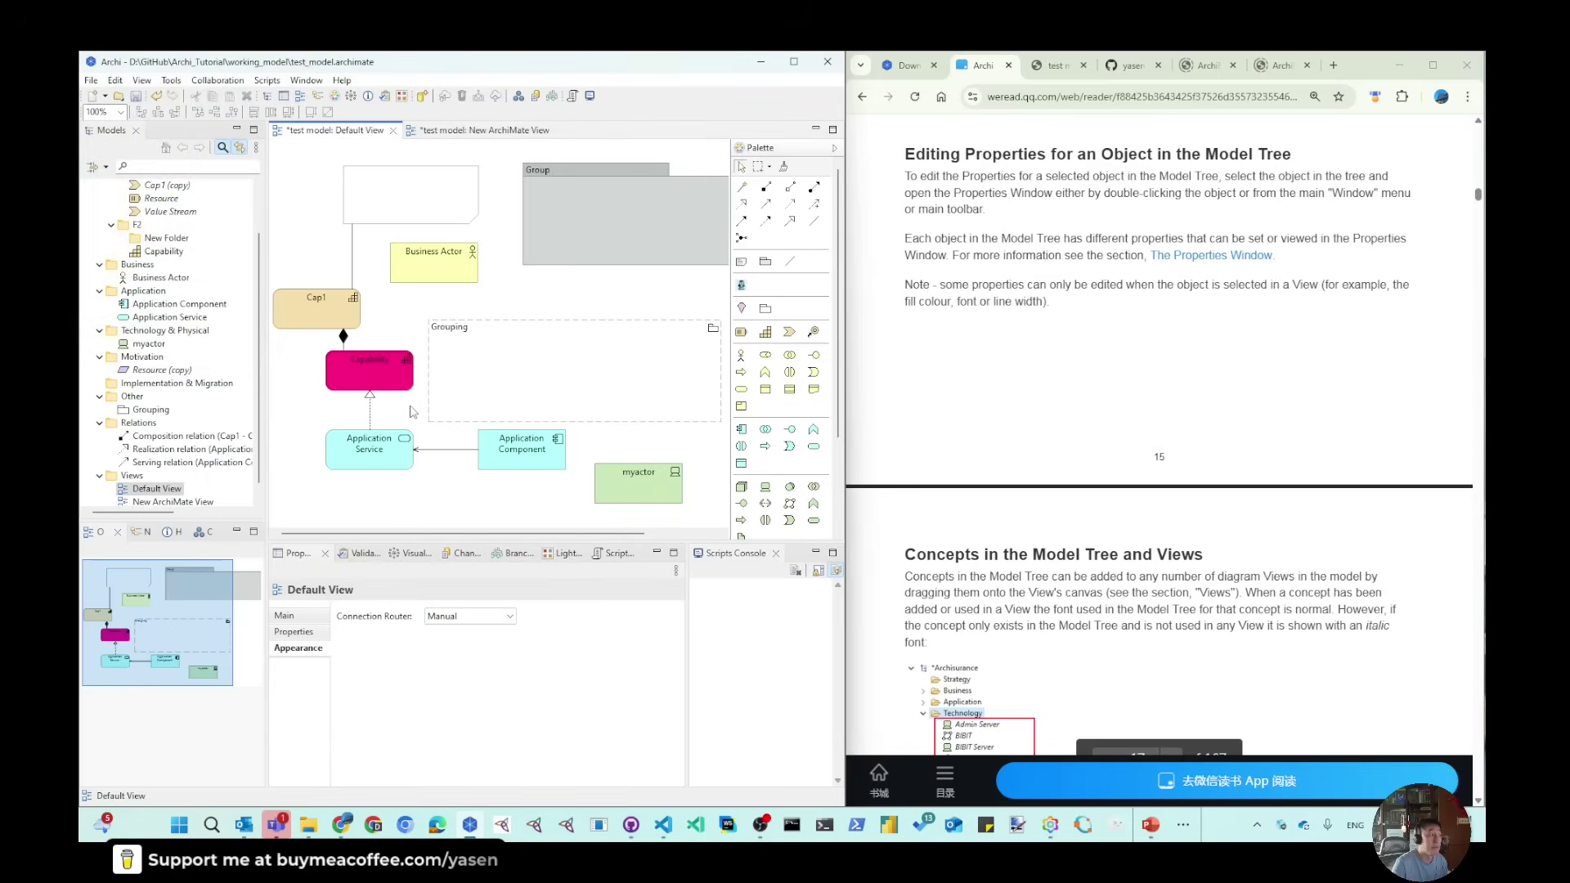
# Open New ArchiMate View and place the Capability element from the model tree below Cap1.
pyautogui.doubleClick(172, 501)
pyautogui.scroll(2, 185, 228)
pyautogui.moveTo(163, 303); pyautogui.dragTo(438, 417)
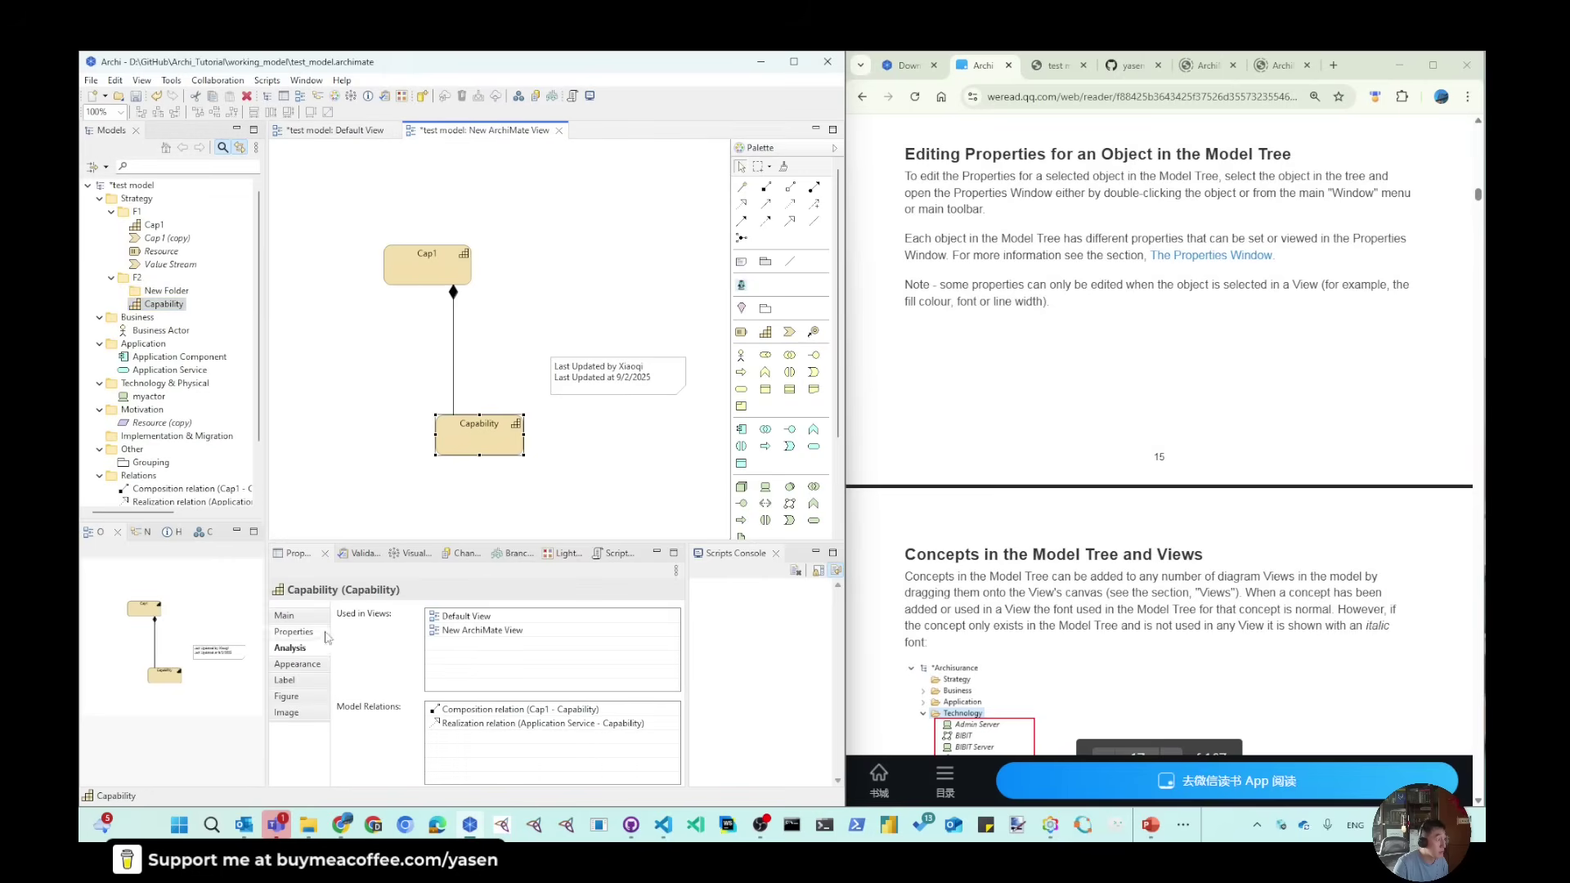
# Set the fill colour of Capability in New ArchiMate View to blue.
pyautogui.click(297, 664)
pyautogui.click(447, 616)
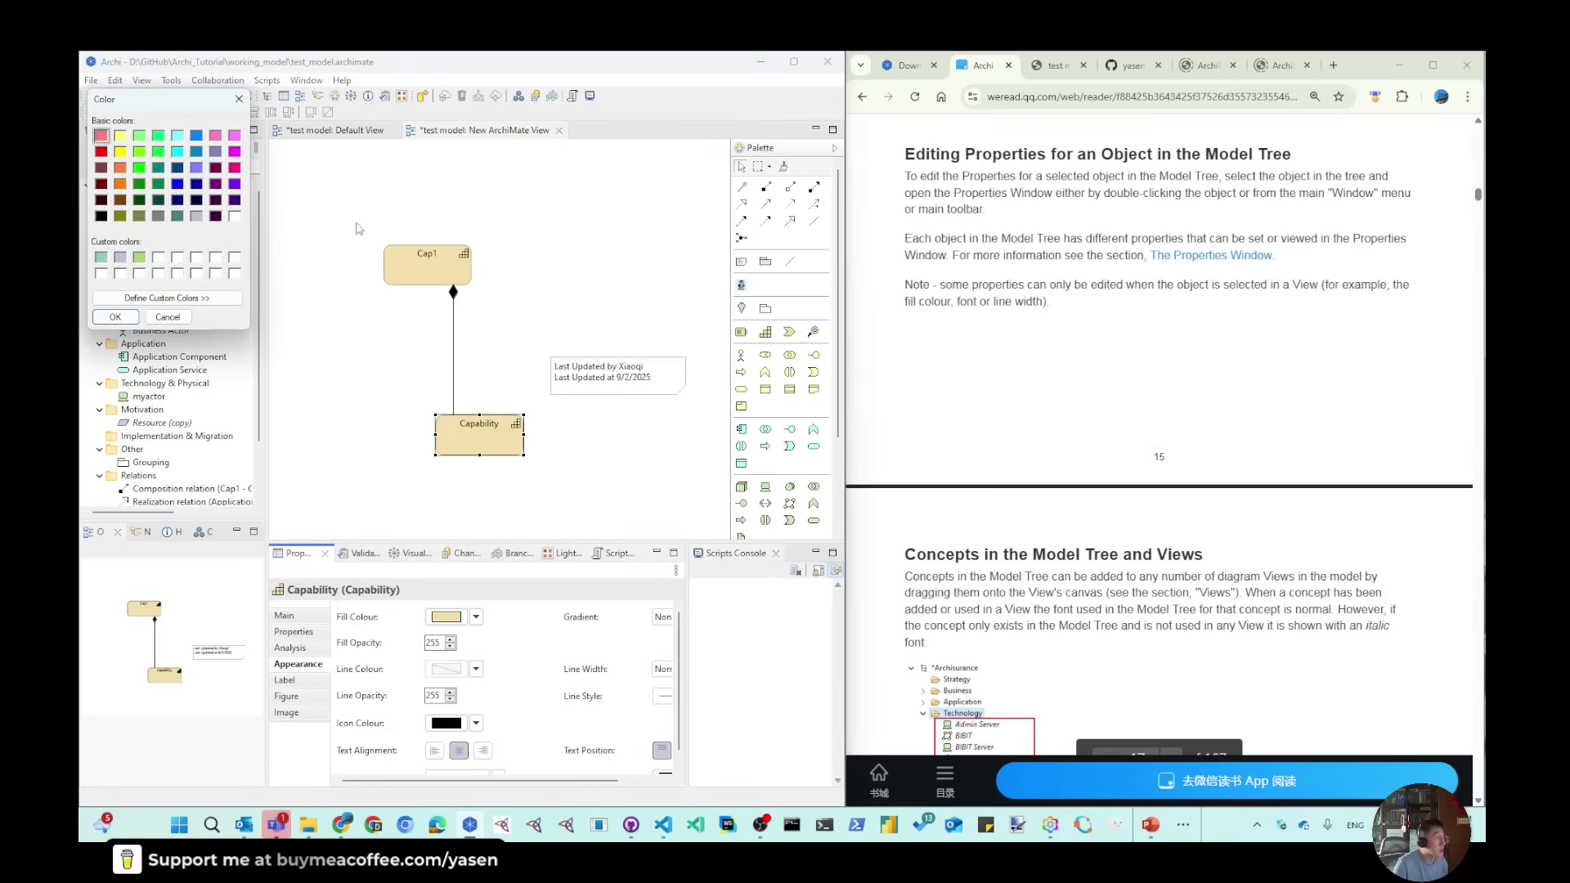
pyautogui.click(197, 152)
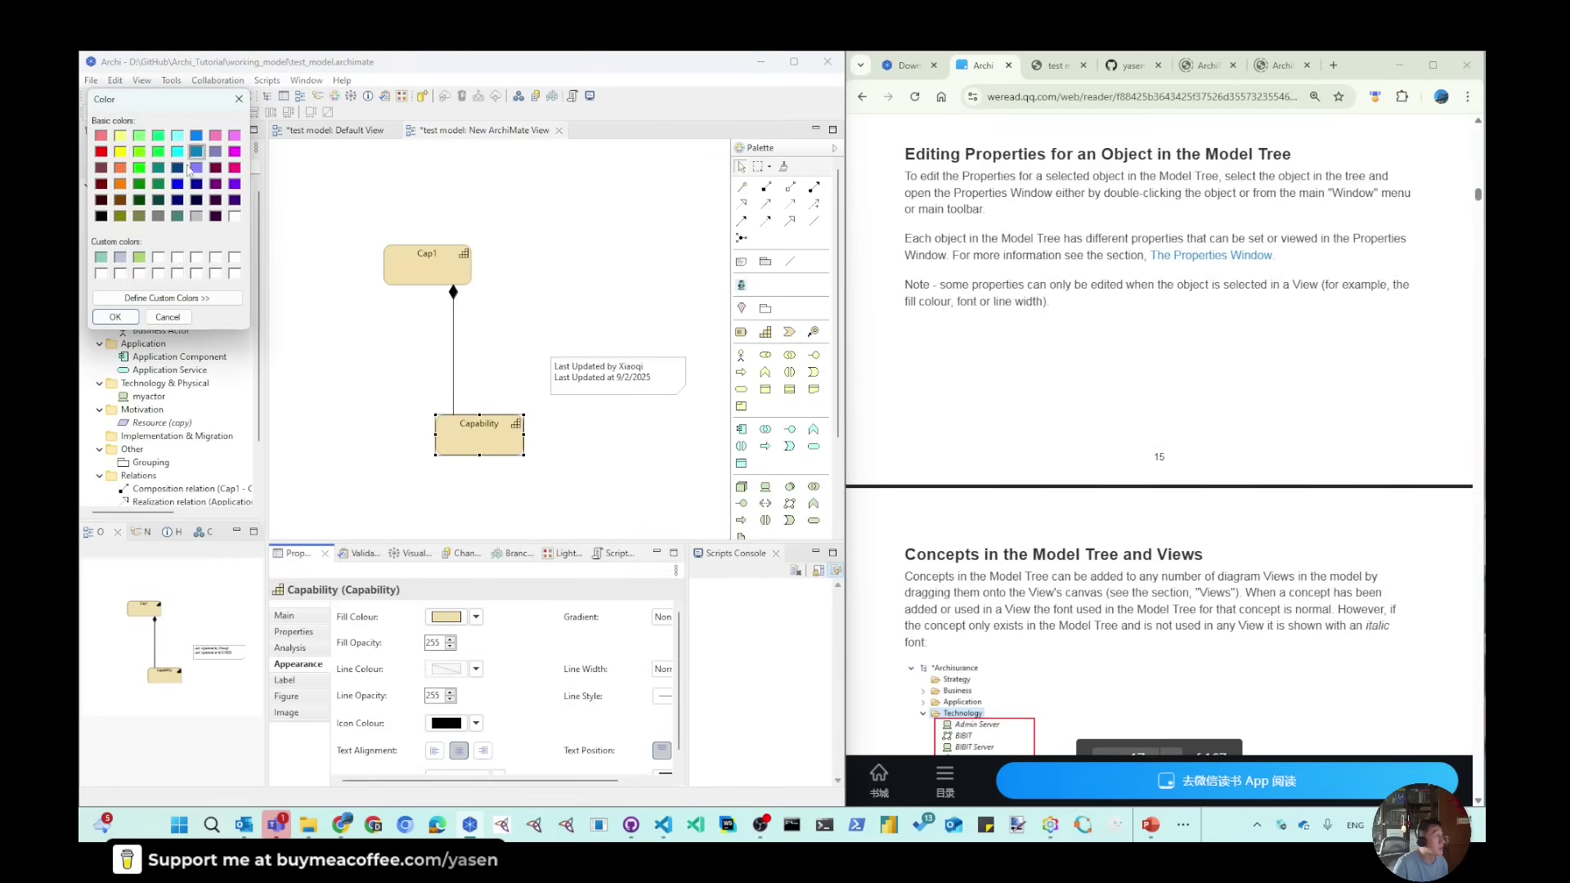
pyautogui.click(116, 317)
pyautogui.click(384, 458)
pyautogui.click(465, 434)
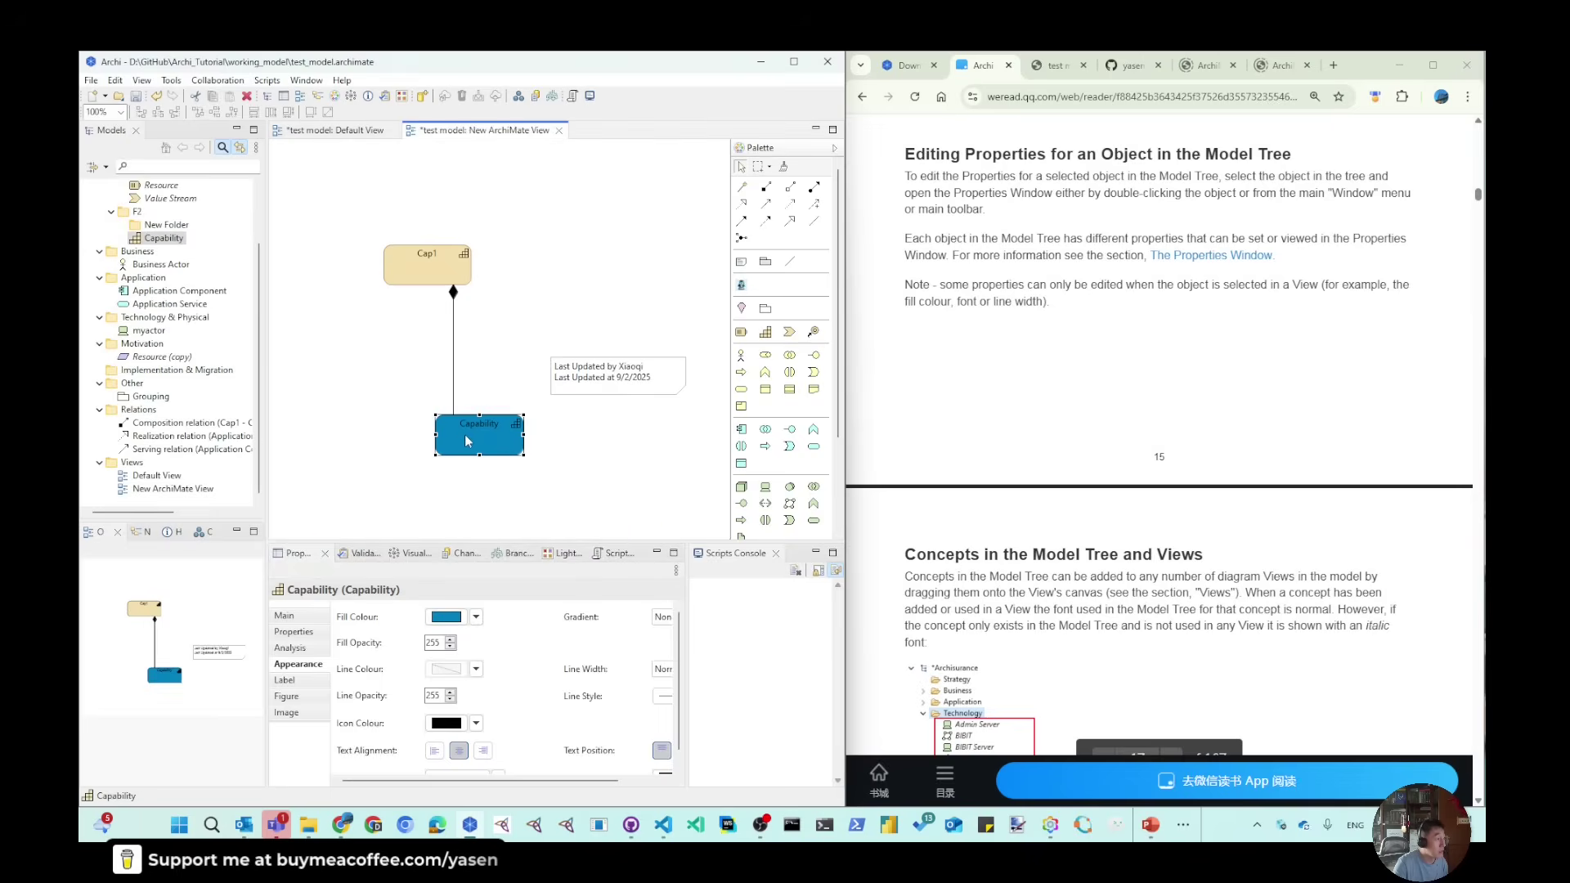
# Open the Default View from the list of views using Capability and display the element's label expression.
pyautogui.click(315, 646)
pyautogui.doubleClick(466, 616)
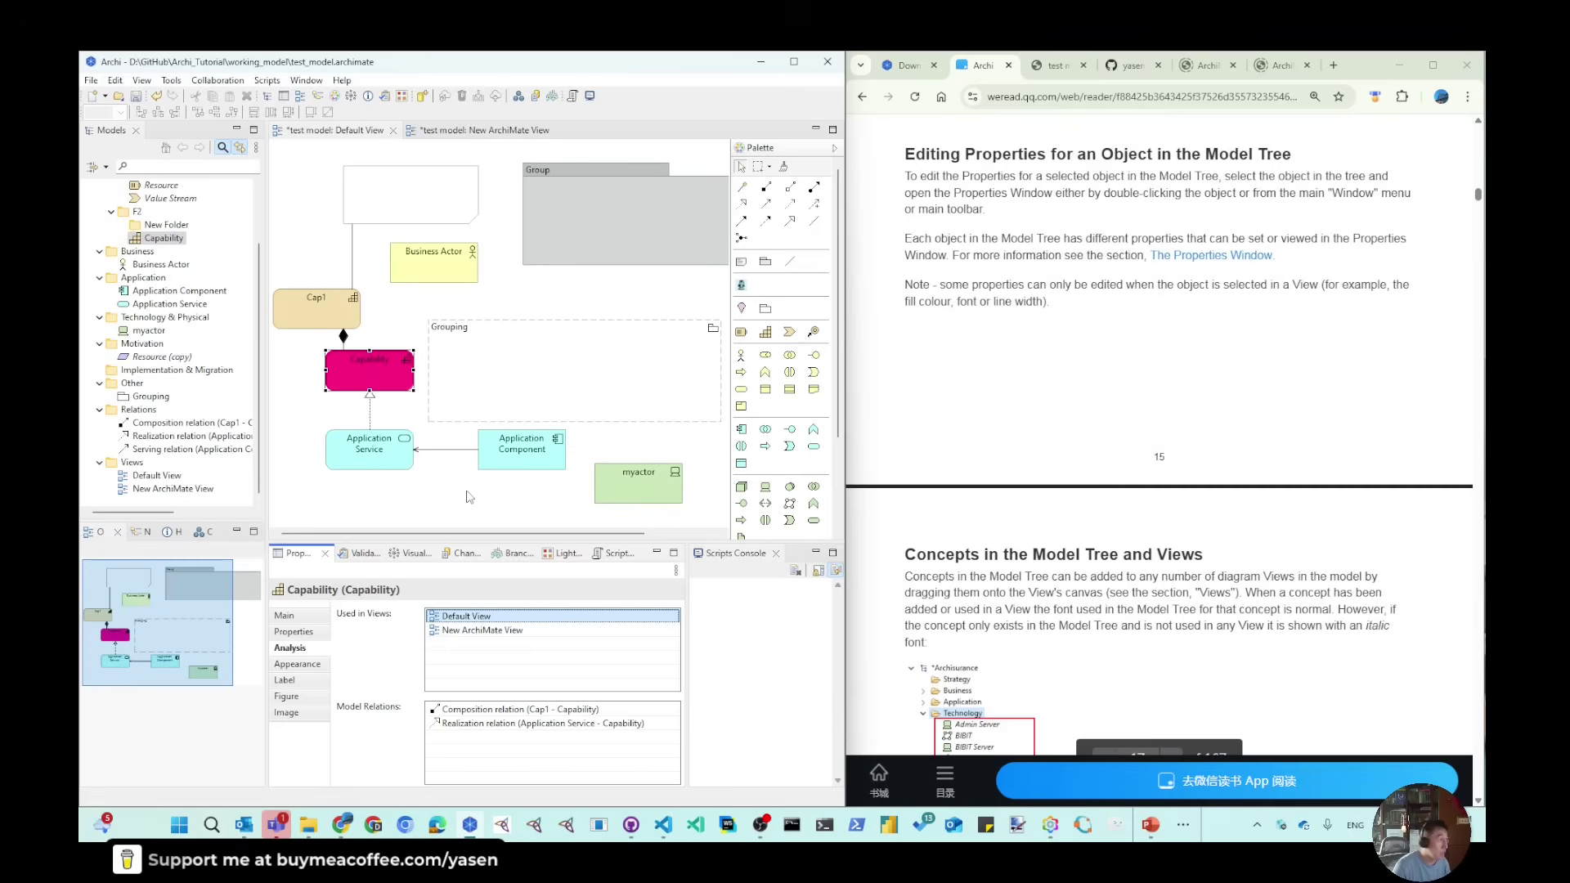
pyautogui.click(286, 679)
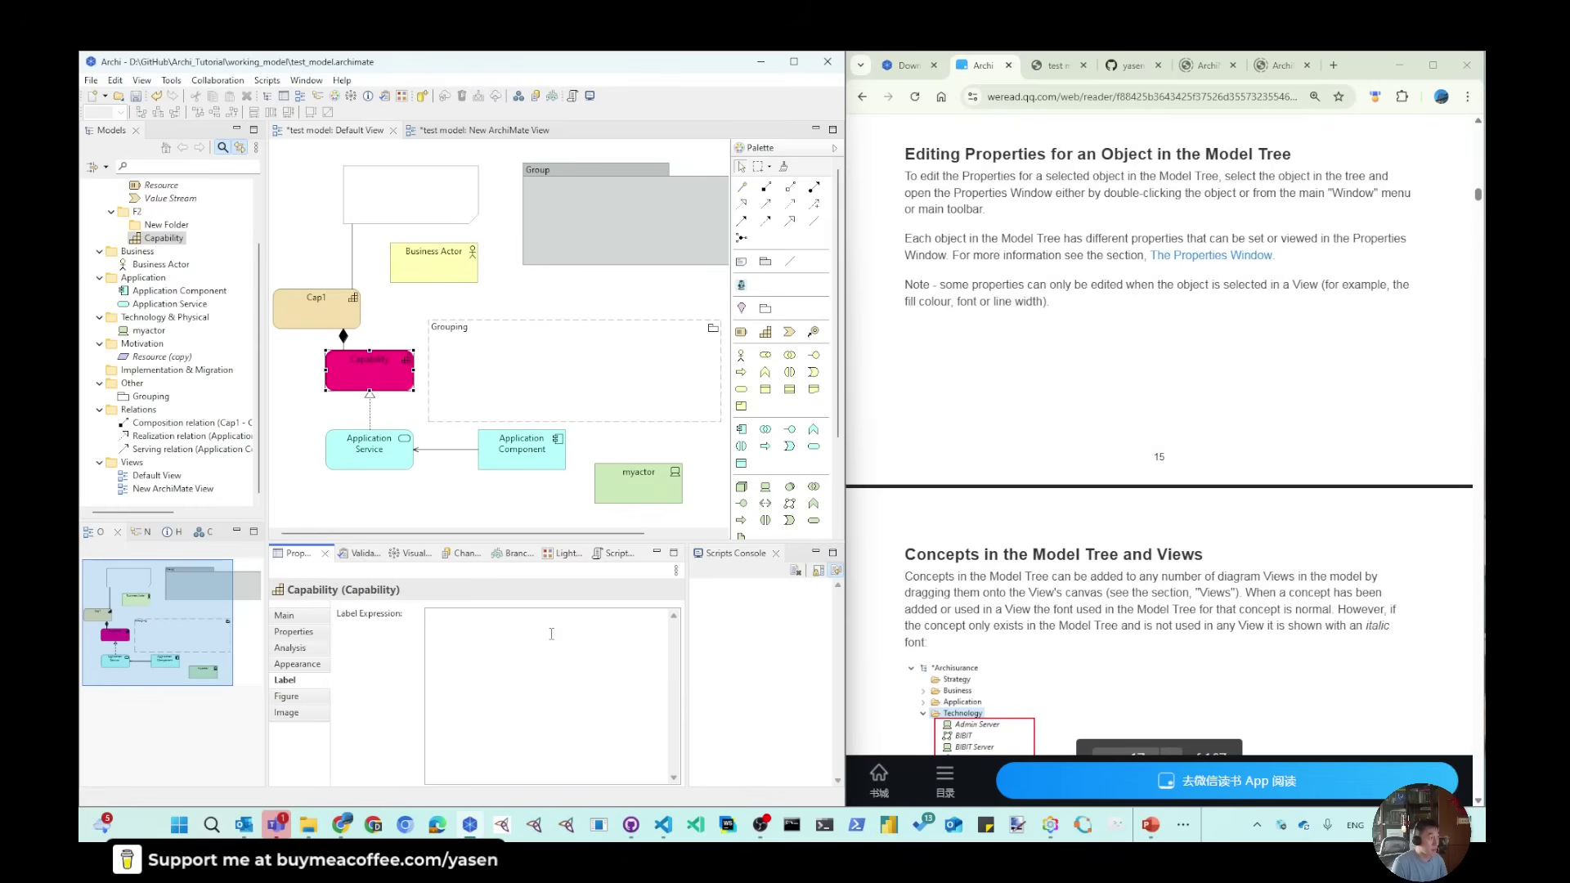
# Try to set the label expression of Capability in the Default View to "my cap" with ${name} on a second line.
pyautogui.write('$')
pyautogui.press('BackSpace')
pyautogui.write('my cap')
pyautogui.press('Return')
pyautogui.write('${name')
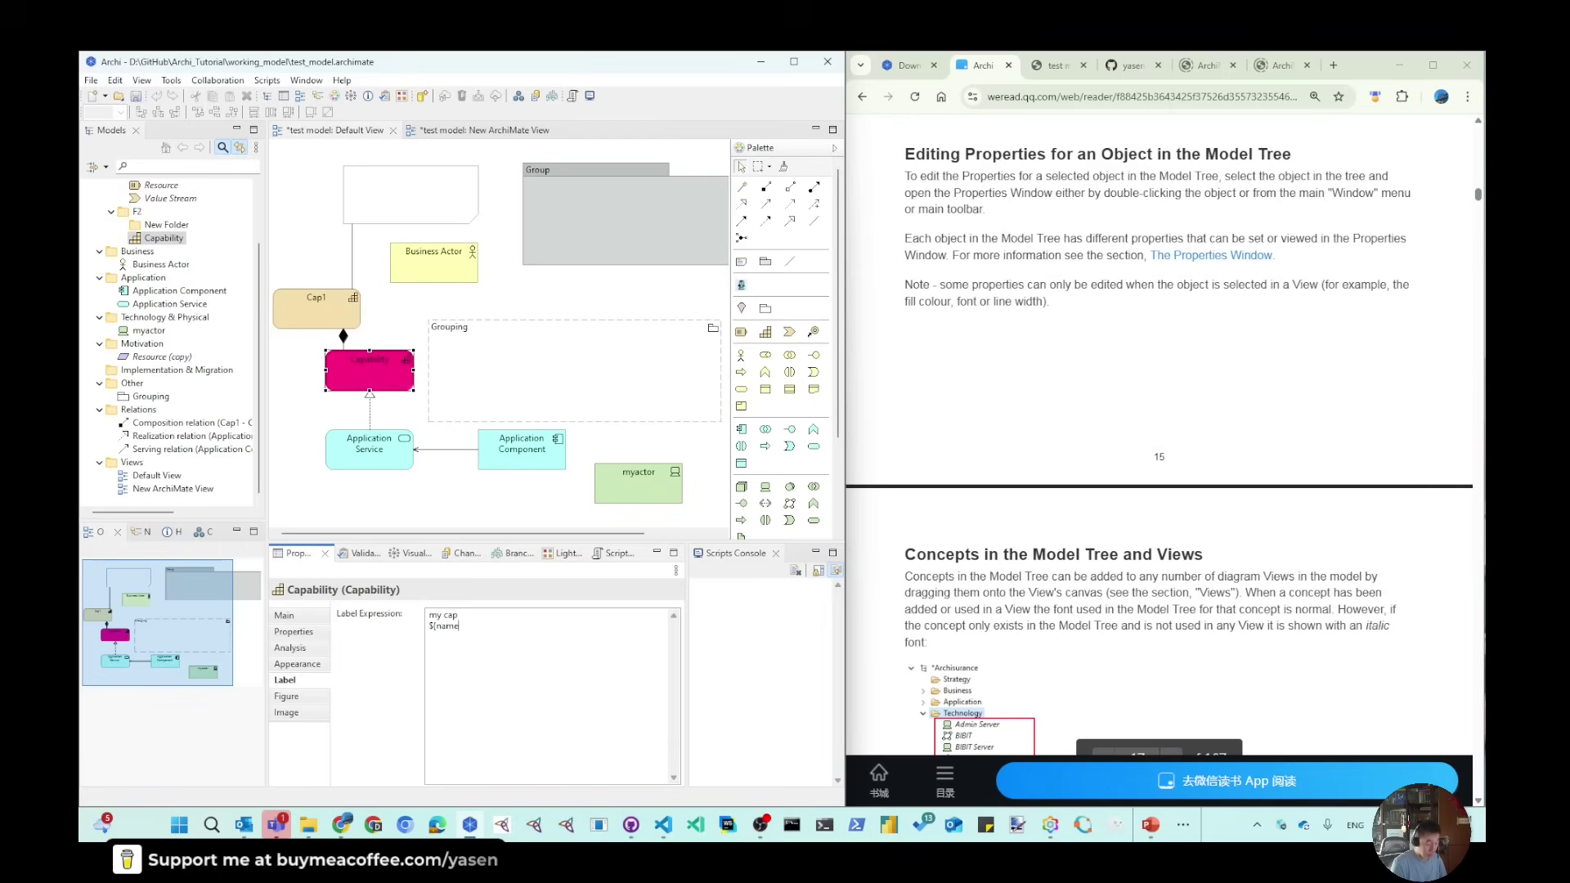
pyautogui.click(414, 482)
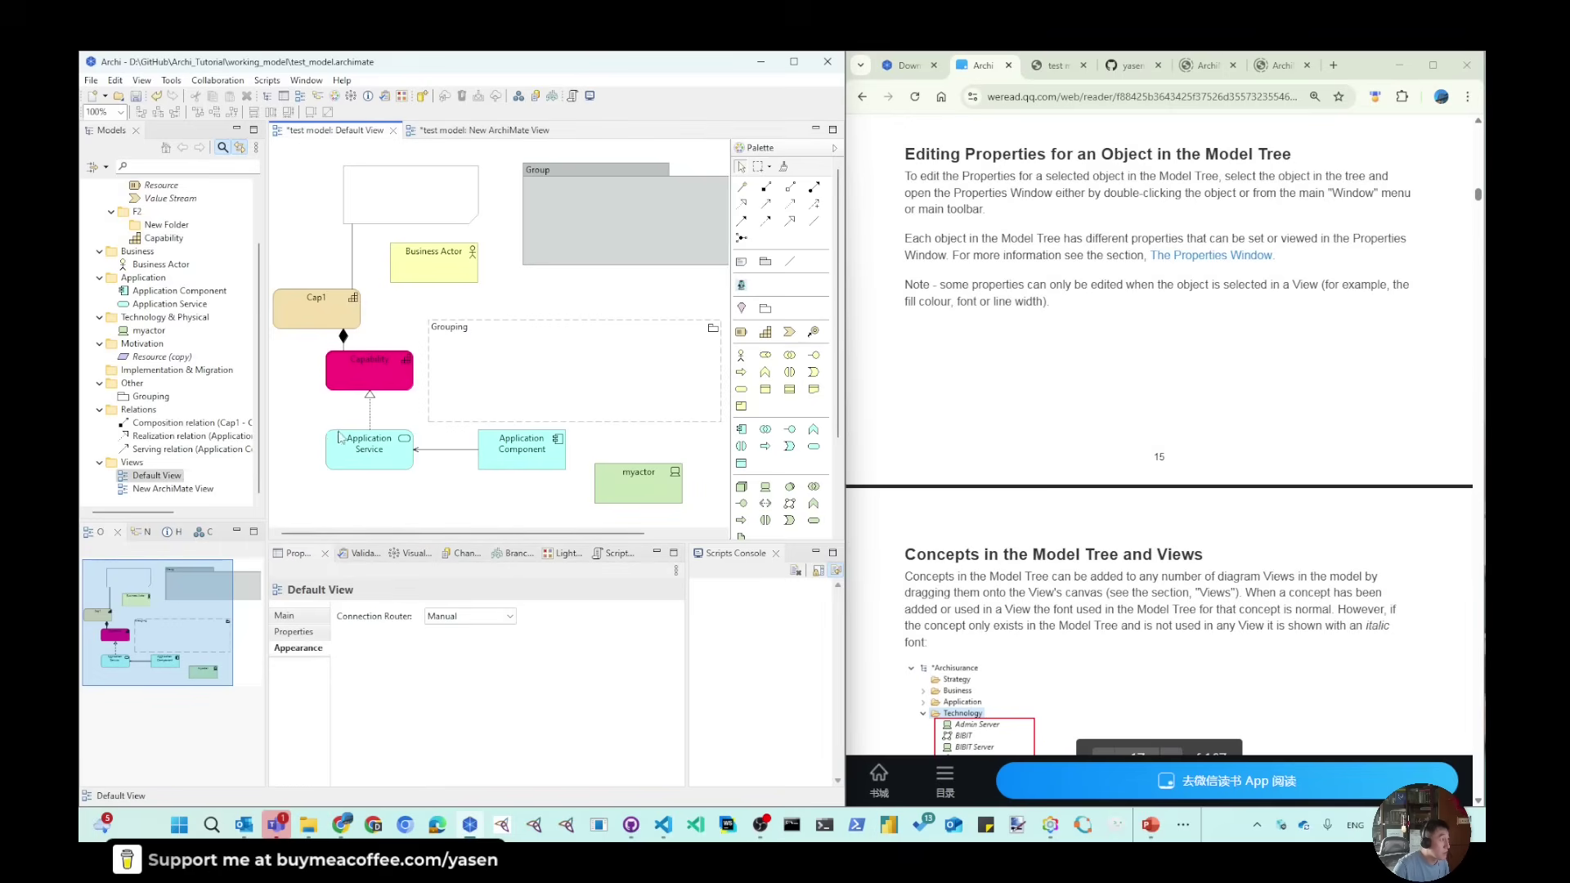
pyautogui.click(391, 357)
pyautogui.click(304, 680)
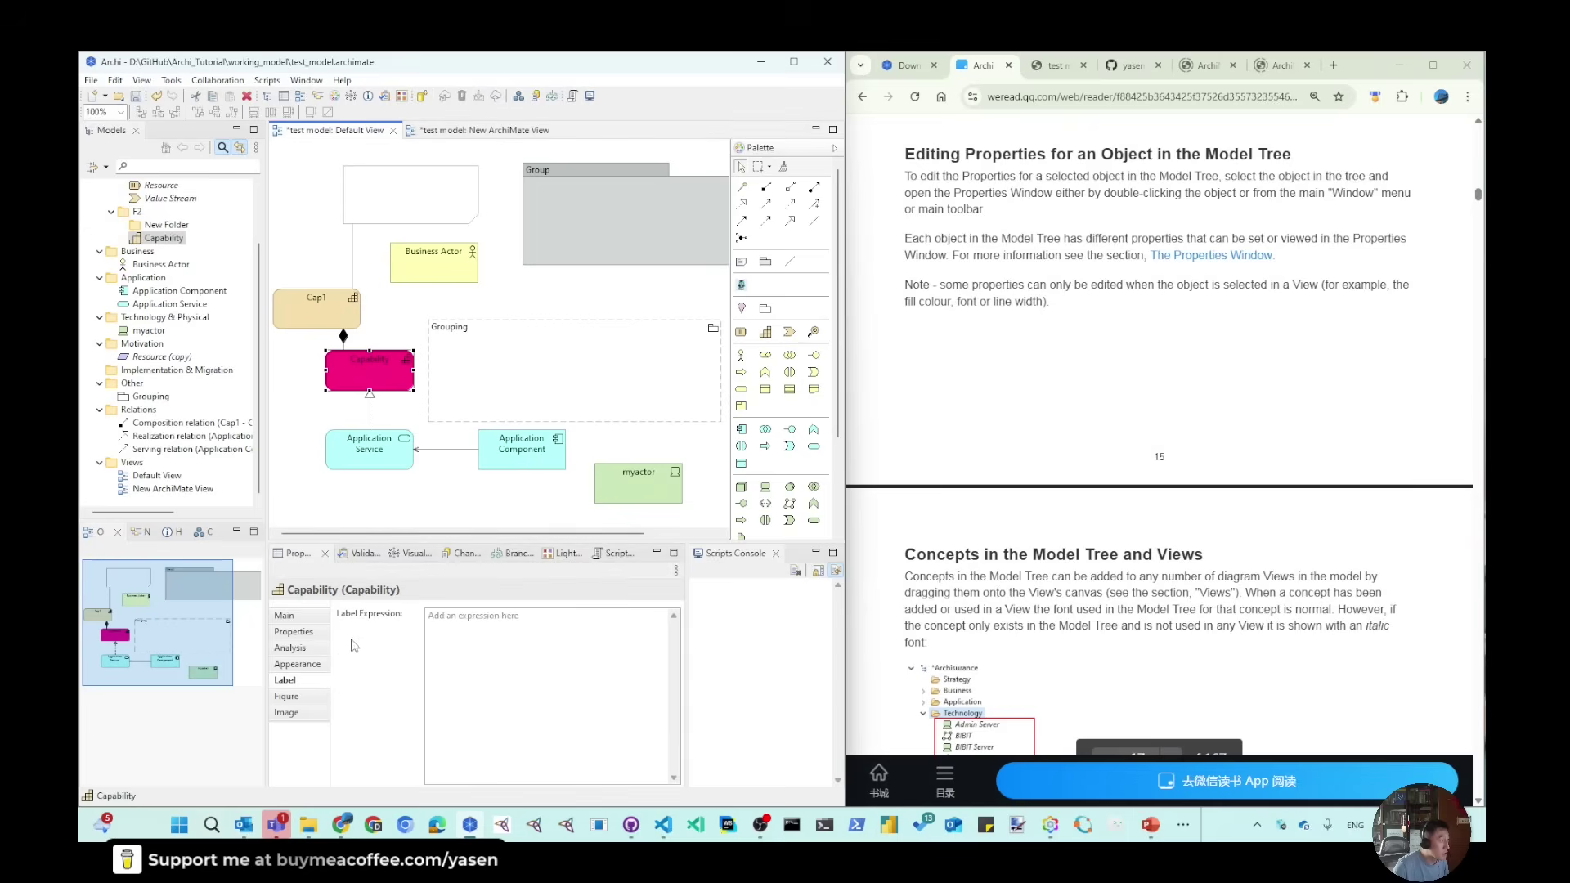
pyautogui.click(353, 455)
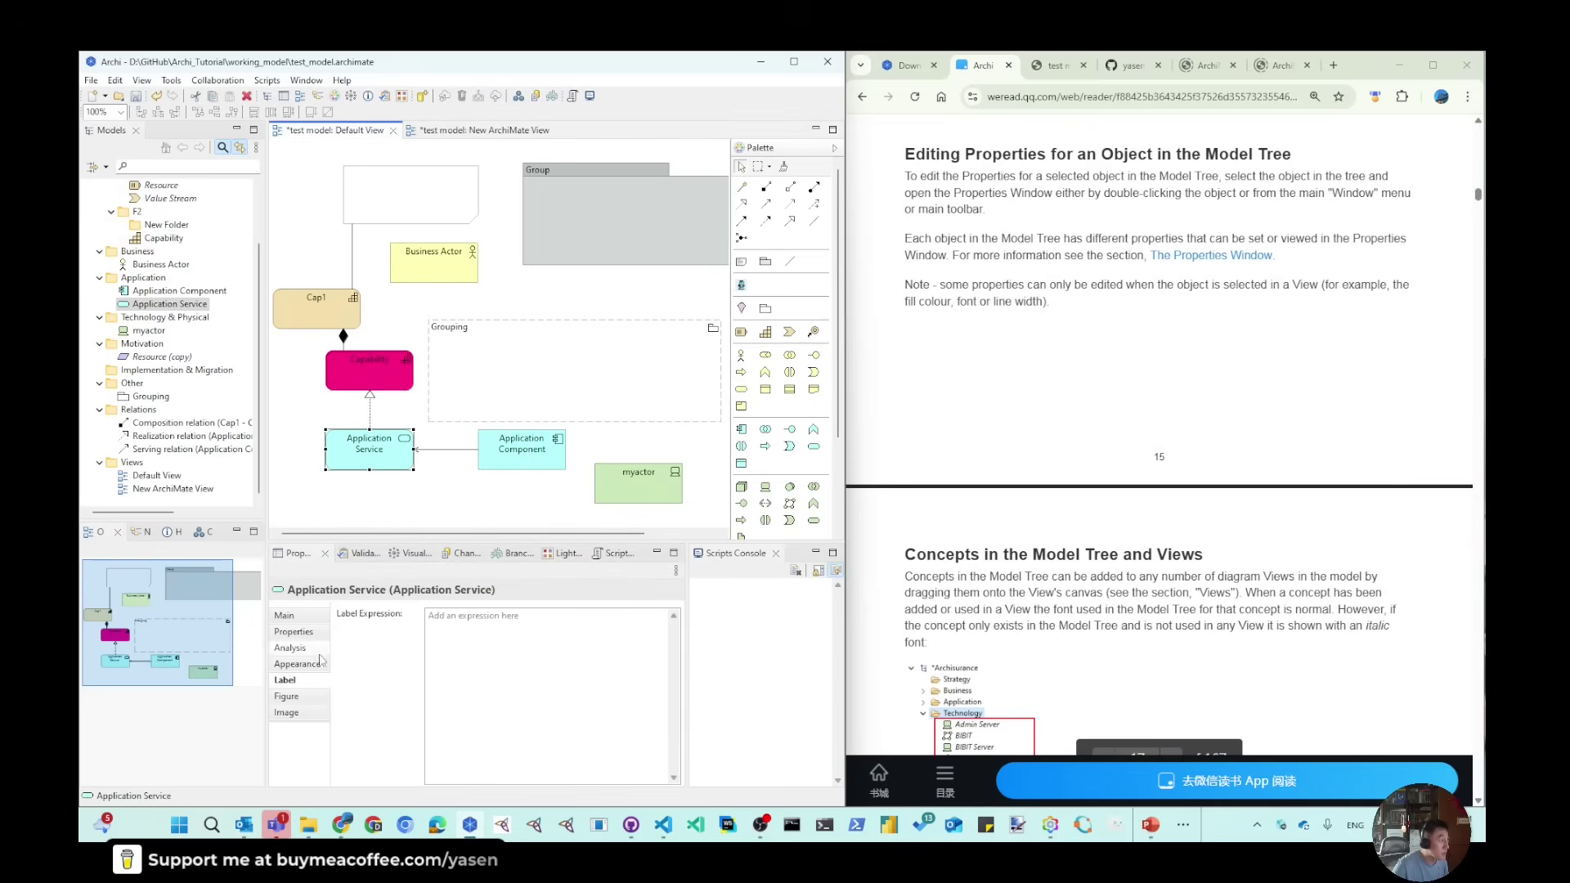
pyautogui.click(299, 680)
# Set the label expression of Capability in the Default View to "my cap" with ${name} on the second line.
pyautogui.click(385, 375)
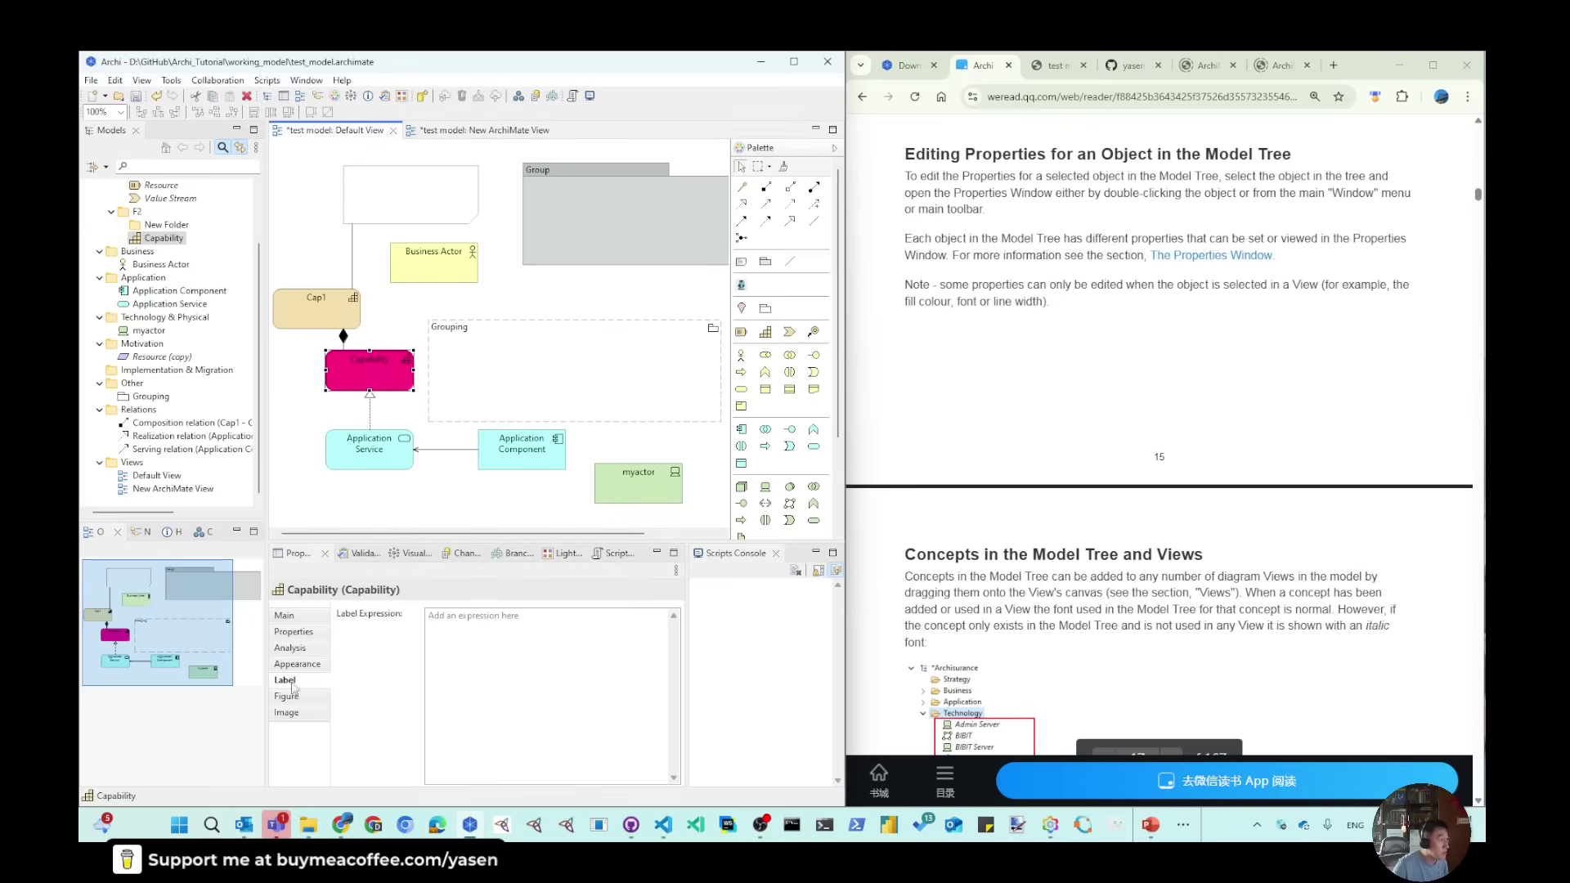
pyautogui.click(472, 637)
pyautogui.write('my cap')
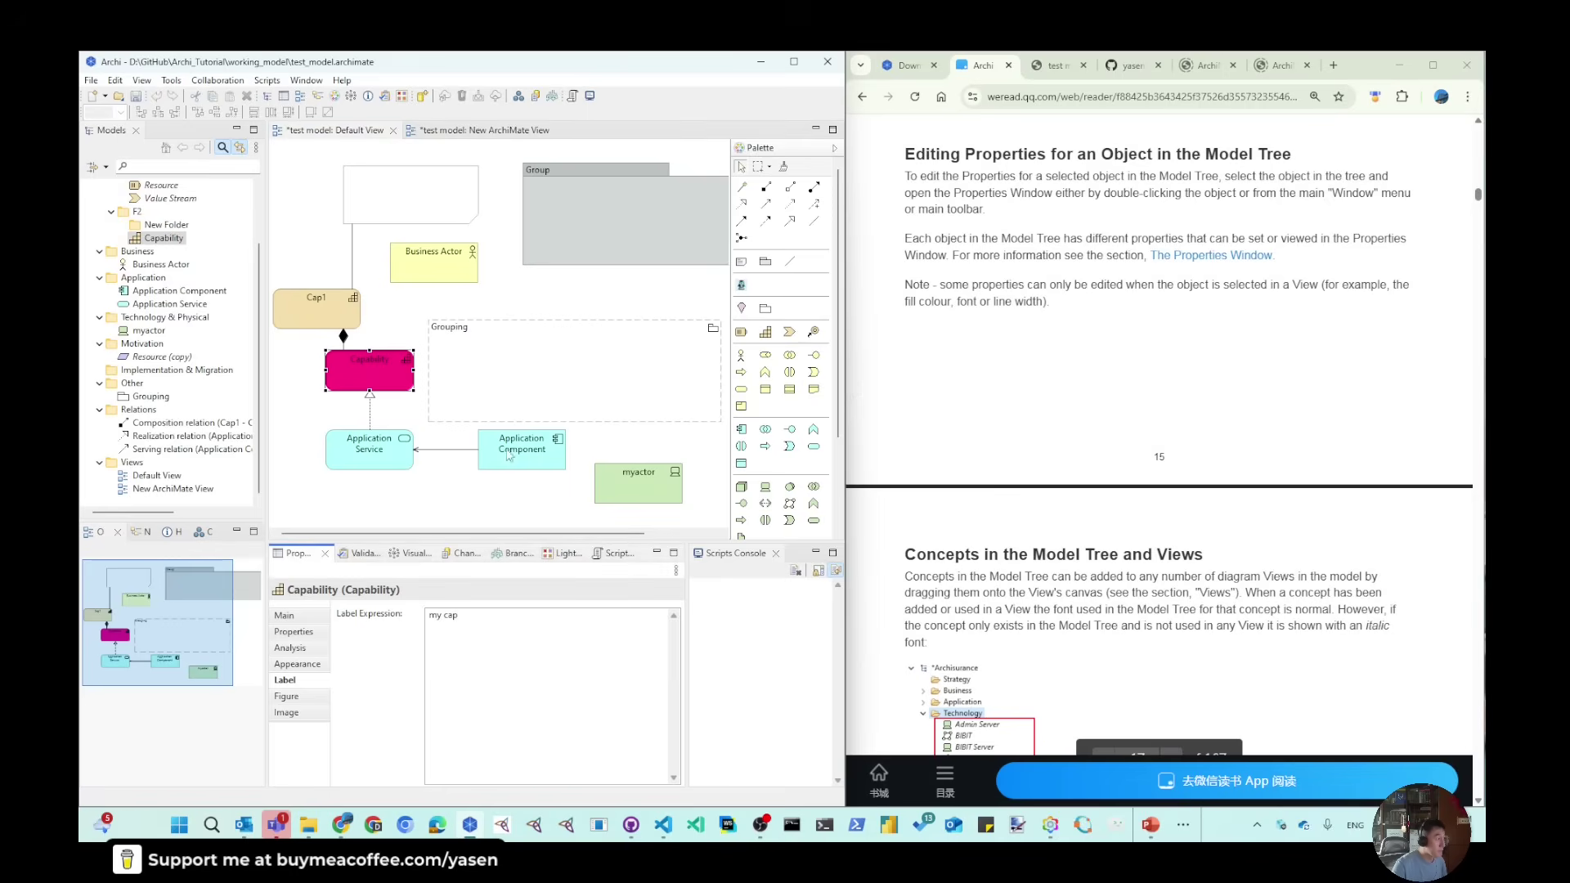
pyautogui.click(411, 375)
pyautogui.click(489, 624)
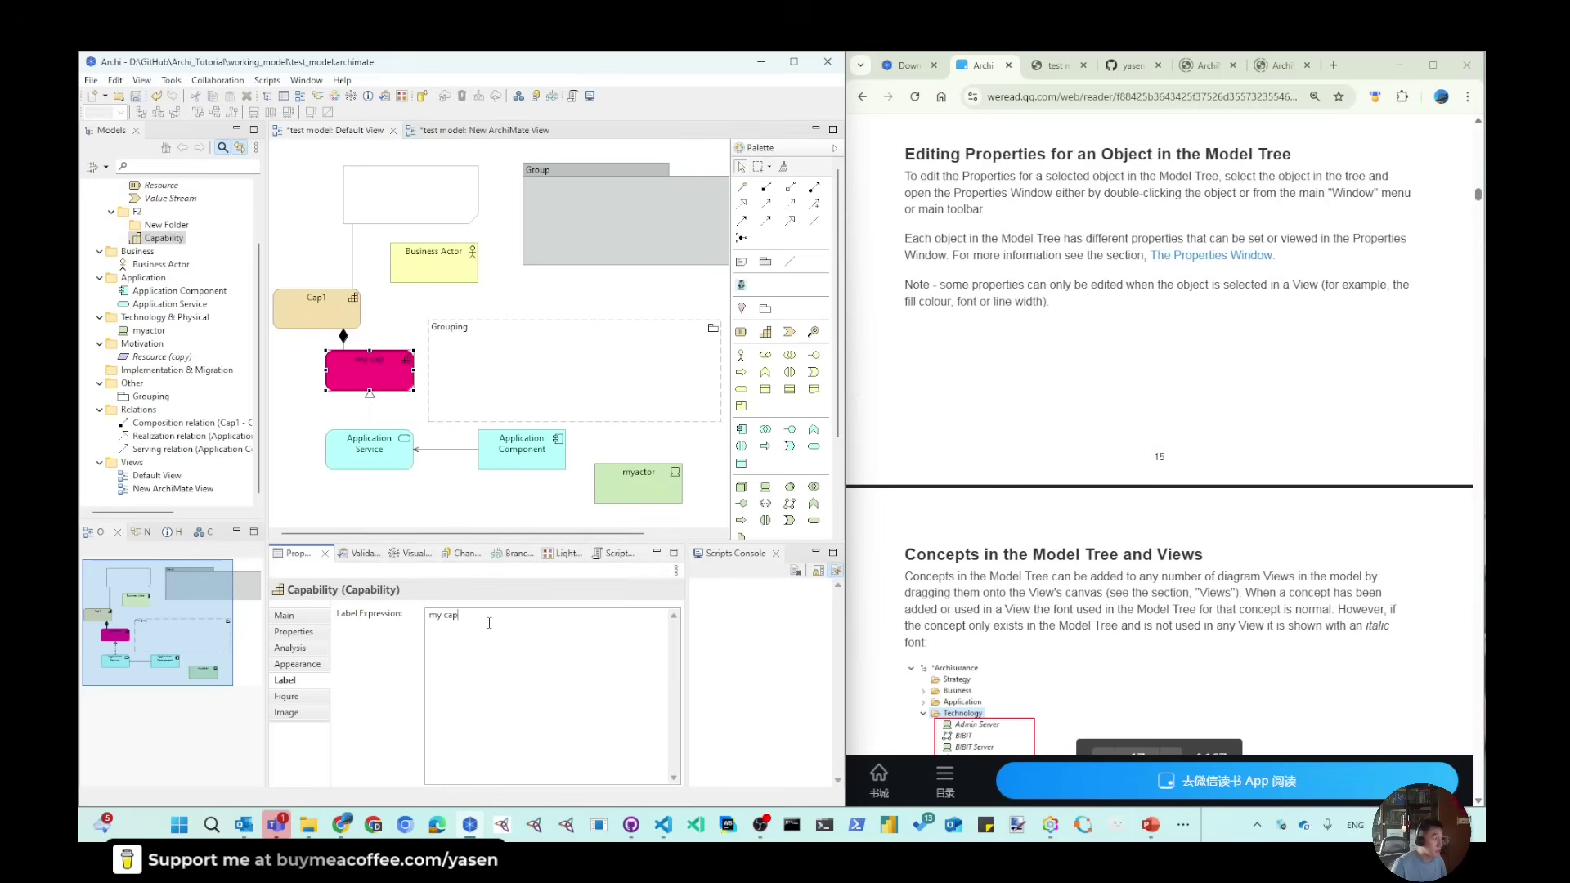
pyautogui.press('Return')
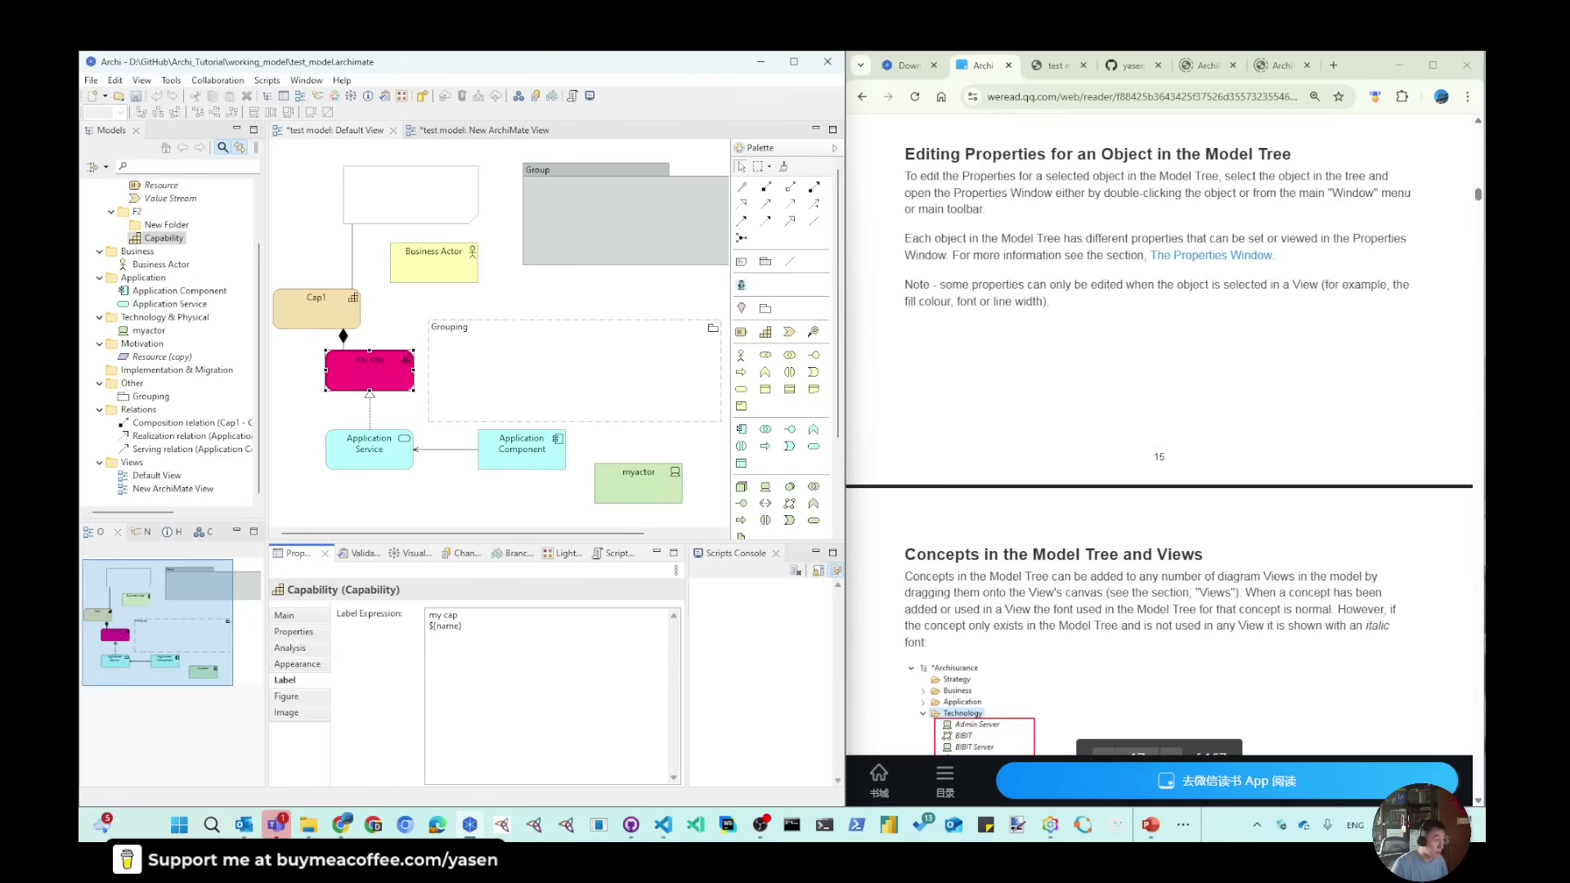
pyautogui.click(425, 403)
pyautogui.click(396, 387)
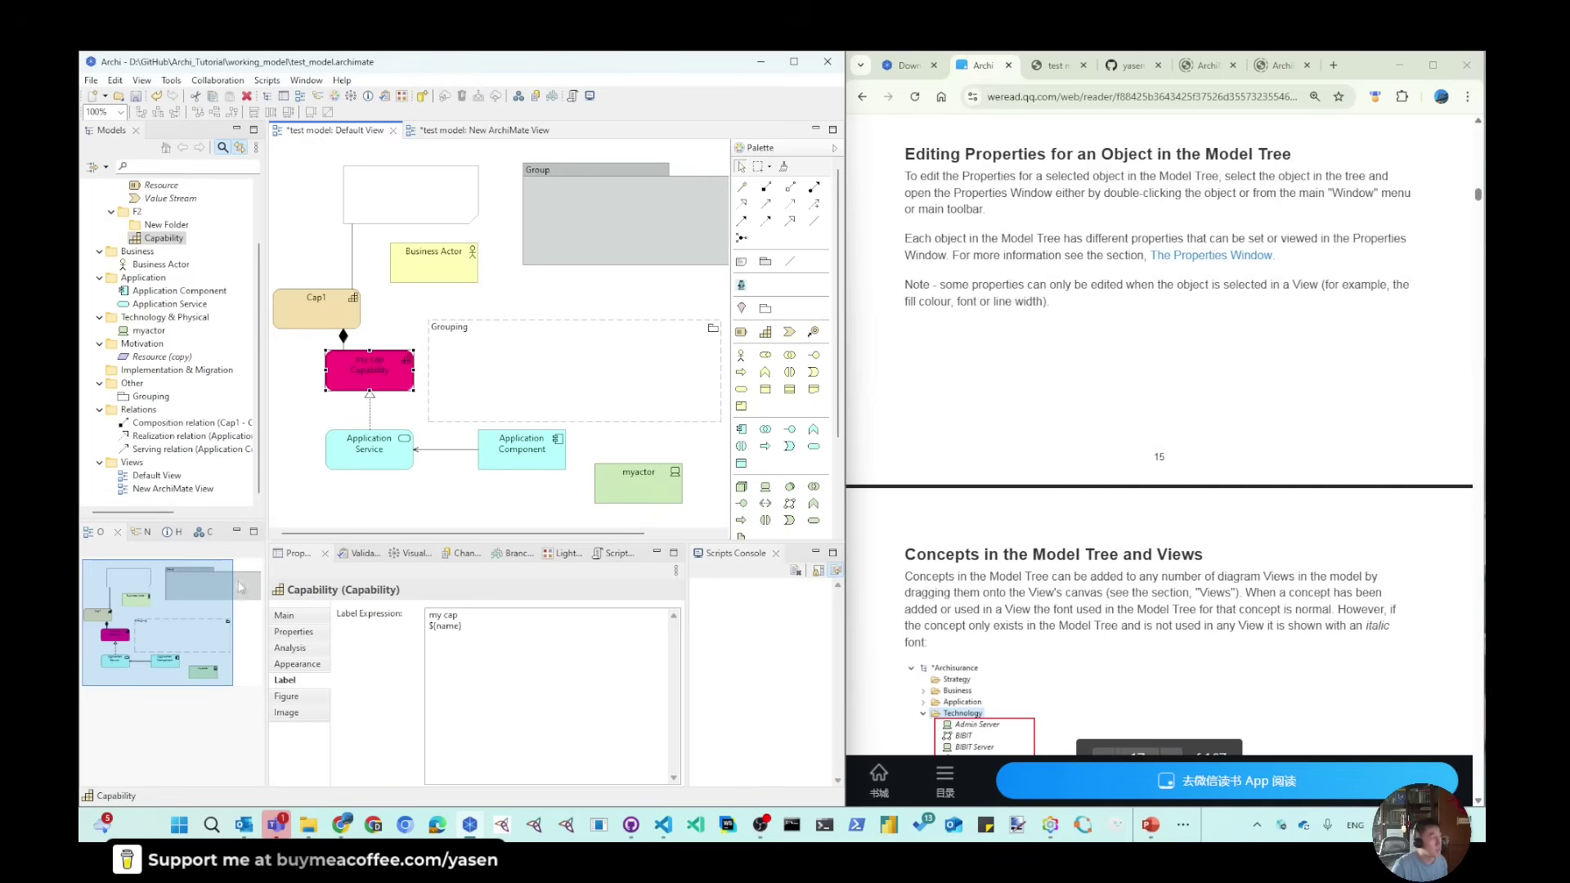
# Open New ArchiMate View and compare the Capability element's label settings there with the properties of Capability in the model tree.
pyautogui.click(185, 489)
pyautogui.doubleClick(185, 489)
pyautogui.click(483, 448)
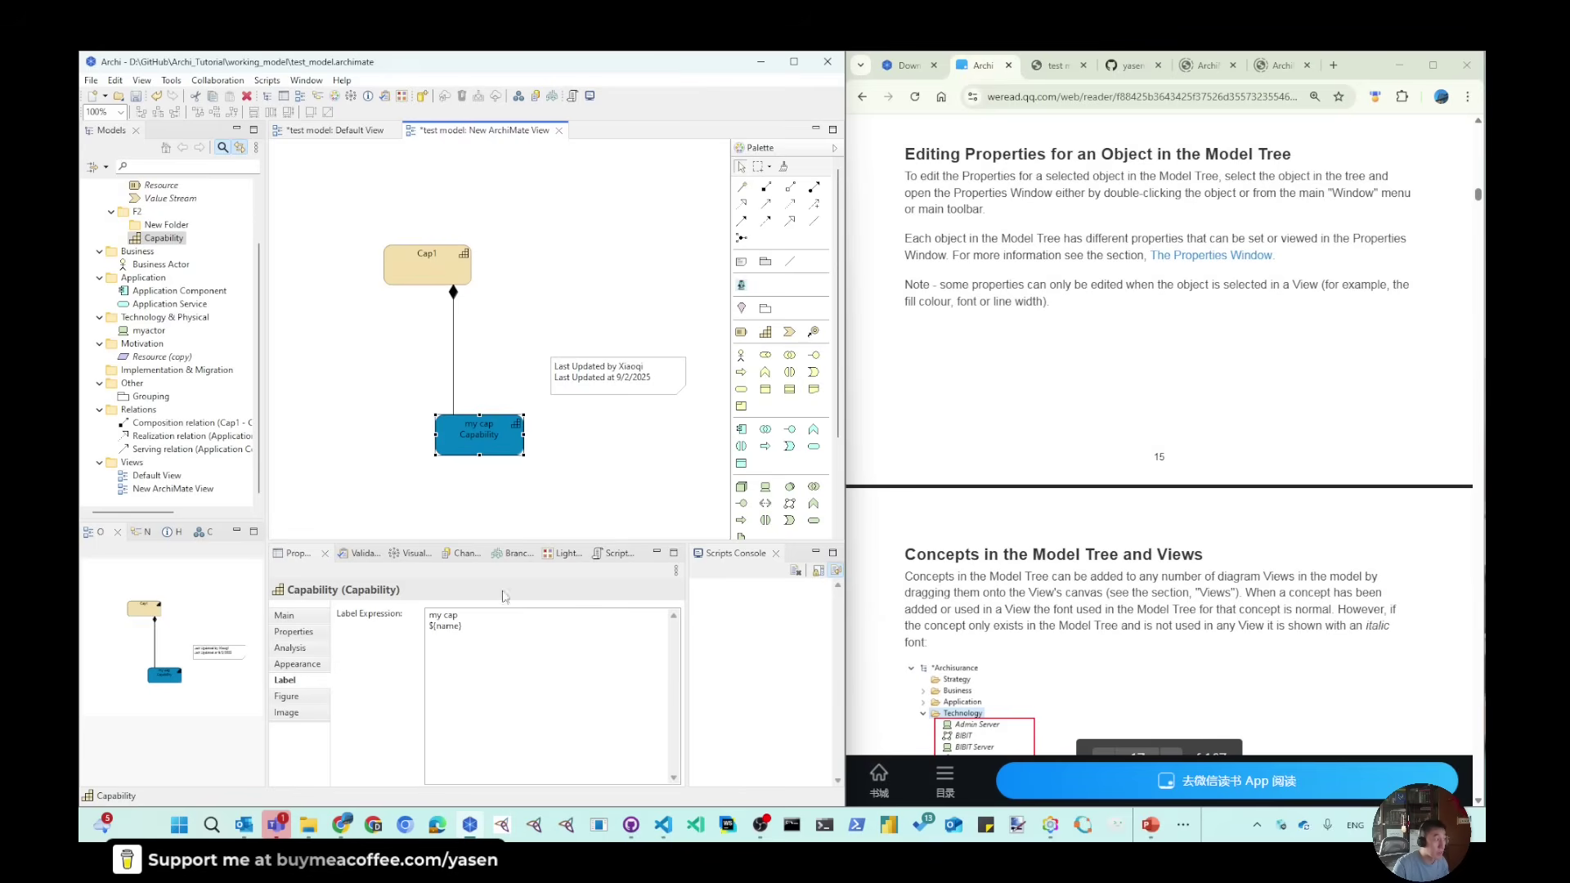
pyautogui.click(141, 238)
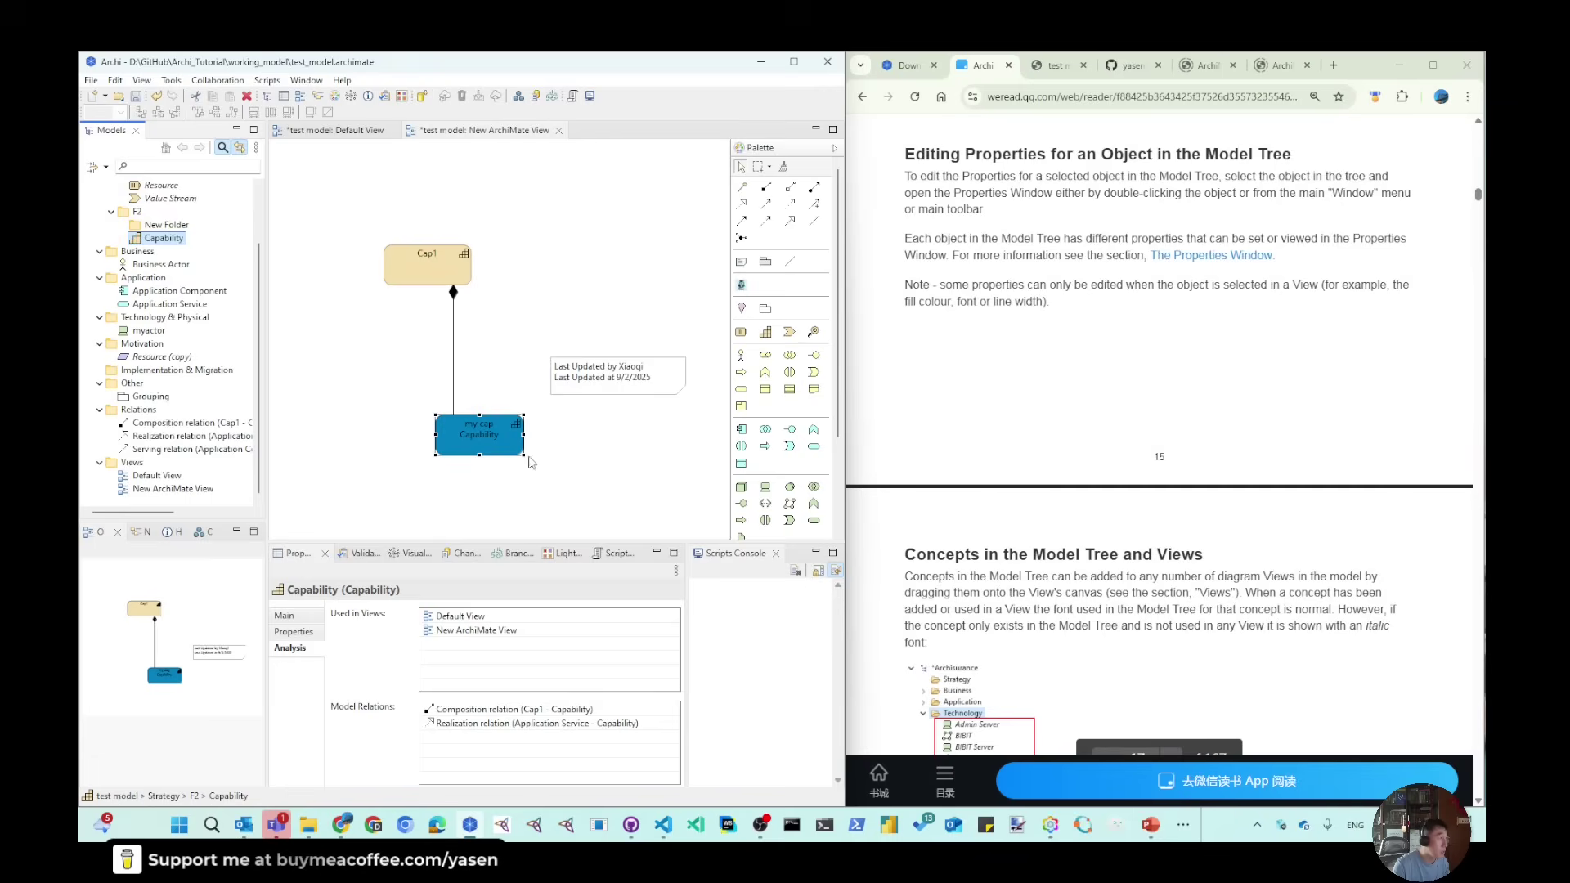
# Change the figure of Capability in New ArchiMate View to the alternative stepped-blocks shape.
pyautogui.click(481, 446)
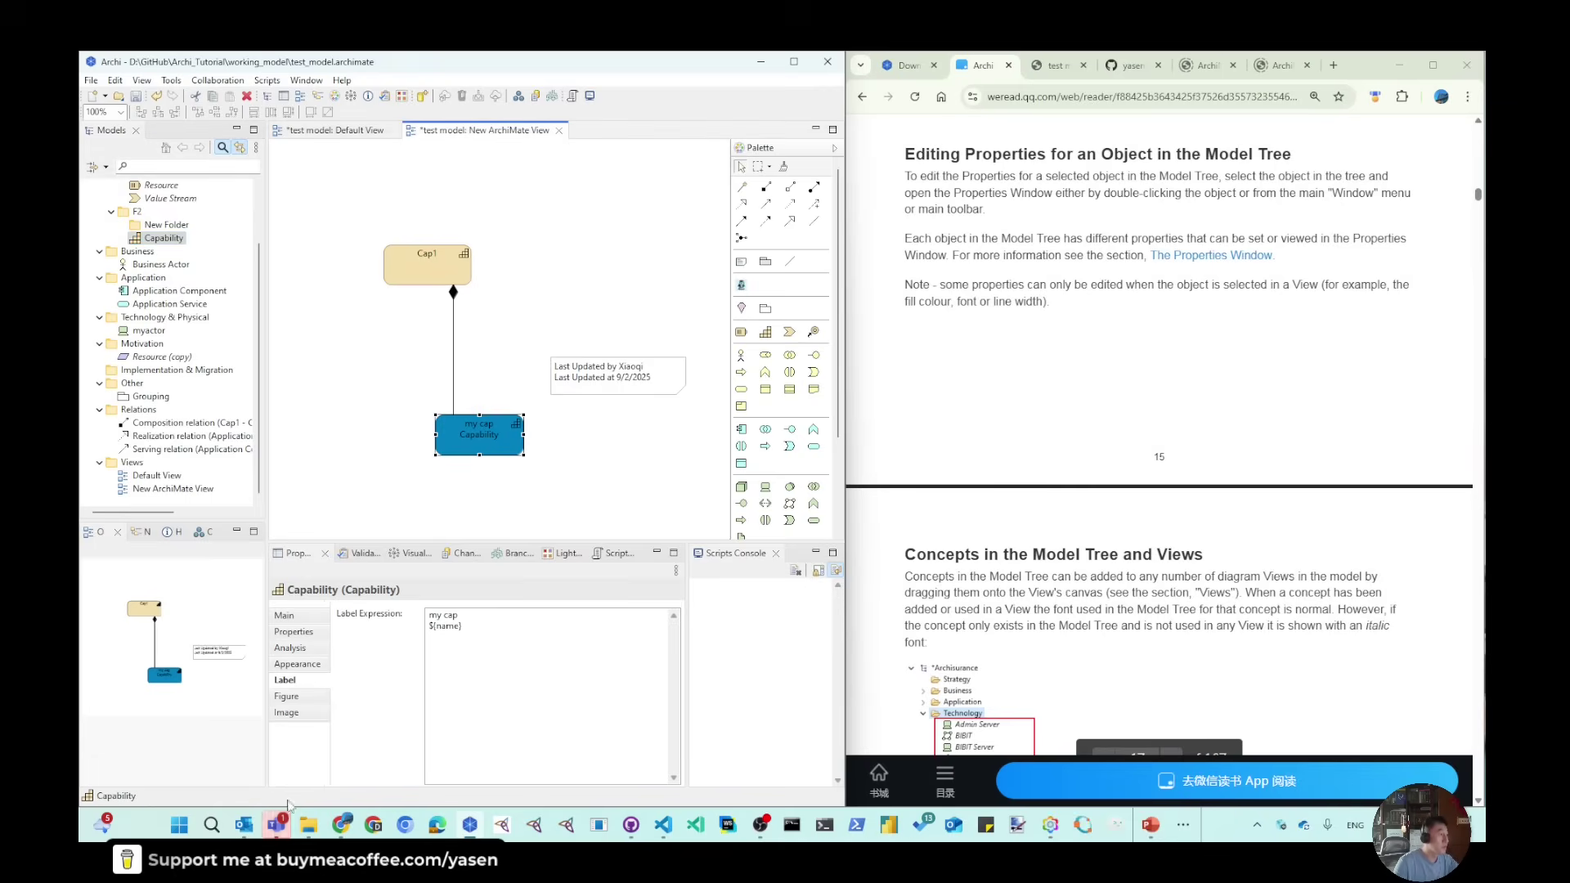
pyautogui.click(288, 696)
pyautogui.click(493, 645)
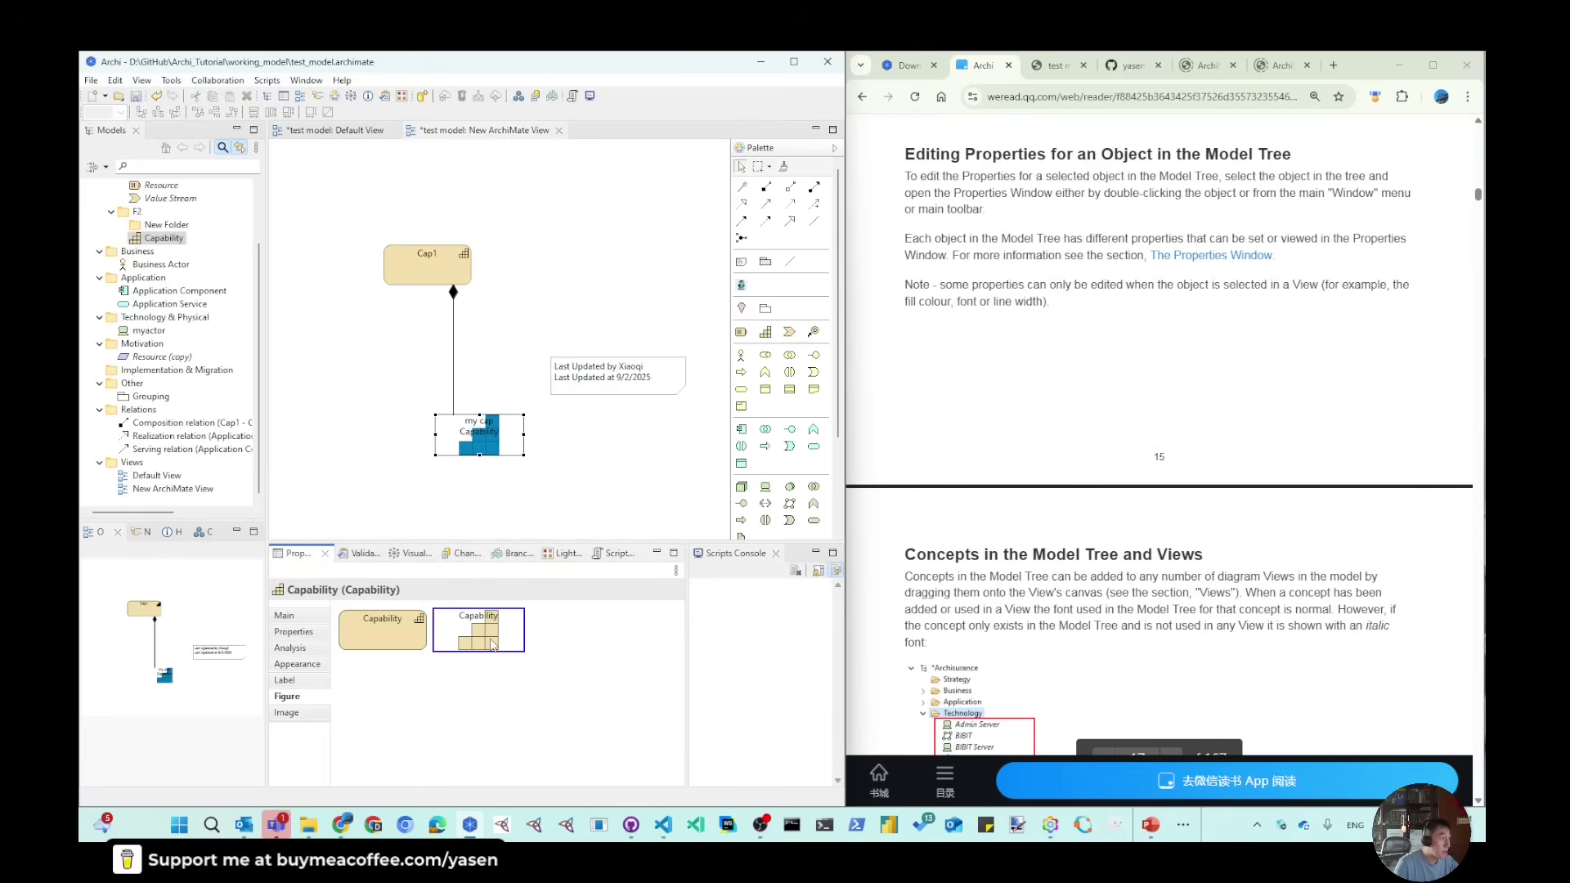
pyautogui.click(538, 434)
# Open the Default View and set the image source of its Capability element to Custom.
pyautogui.click(164, 475)
pyautogui.doubleClick(176, 479)
pyautogui.click(380, 366)
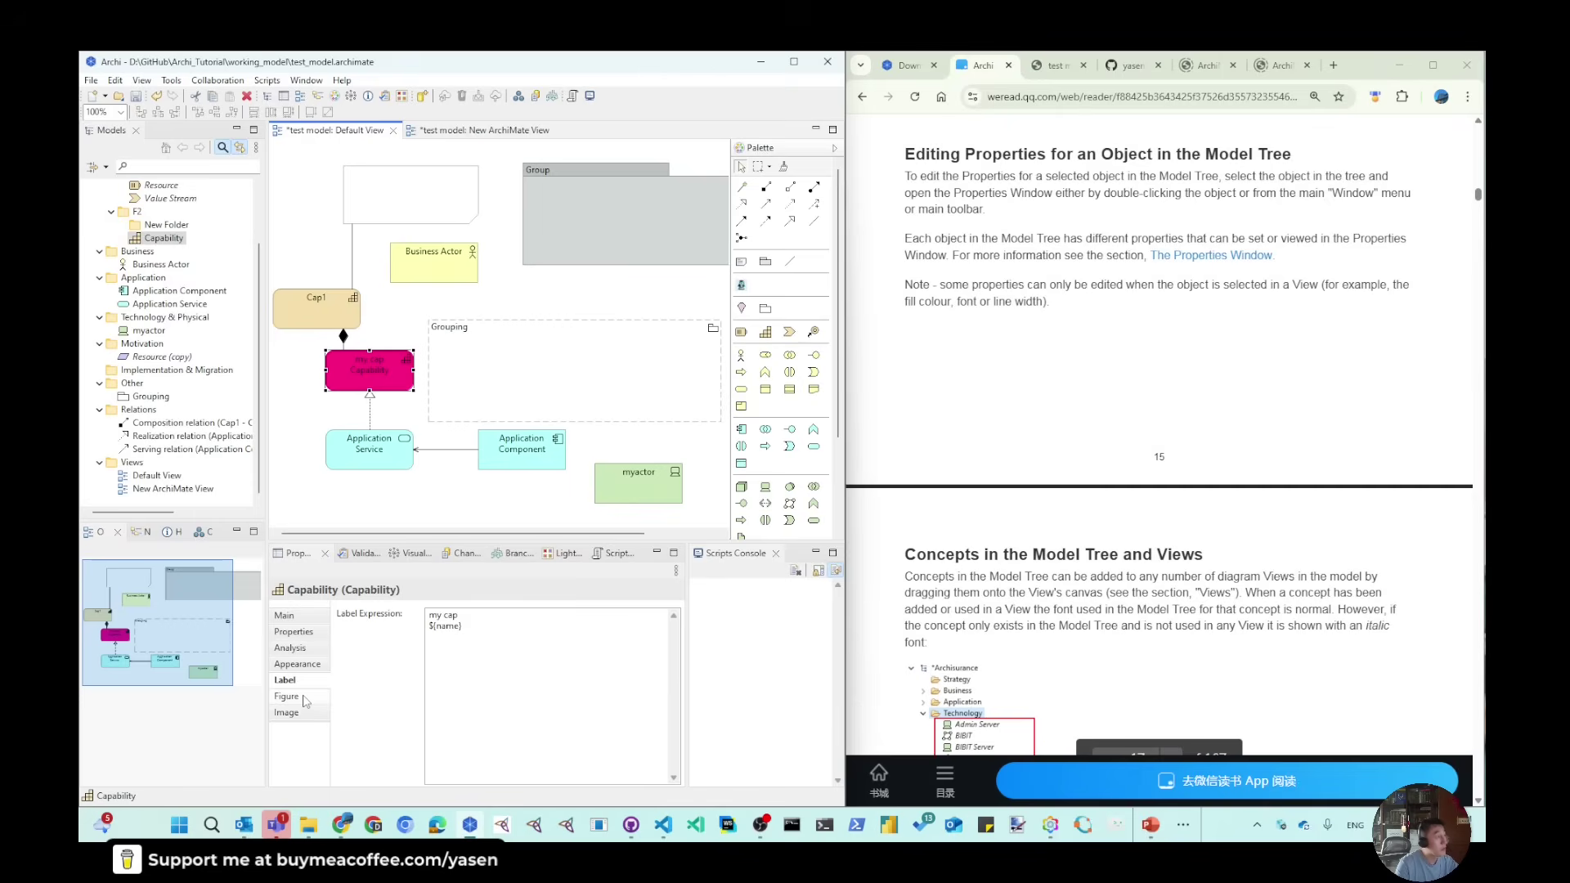
pyautogui.click(287, 712)
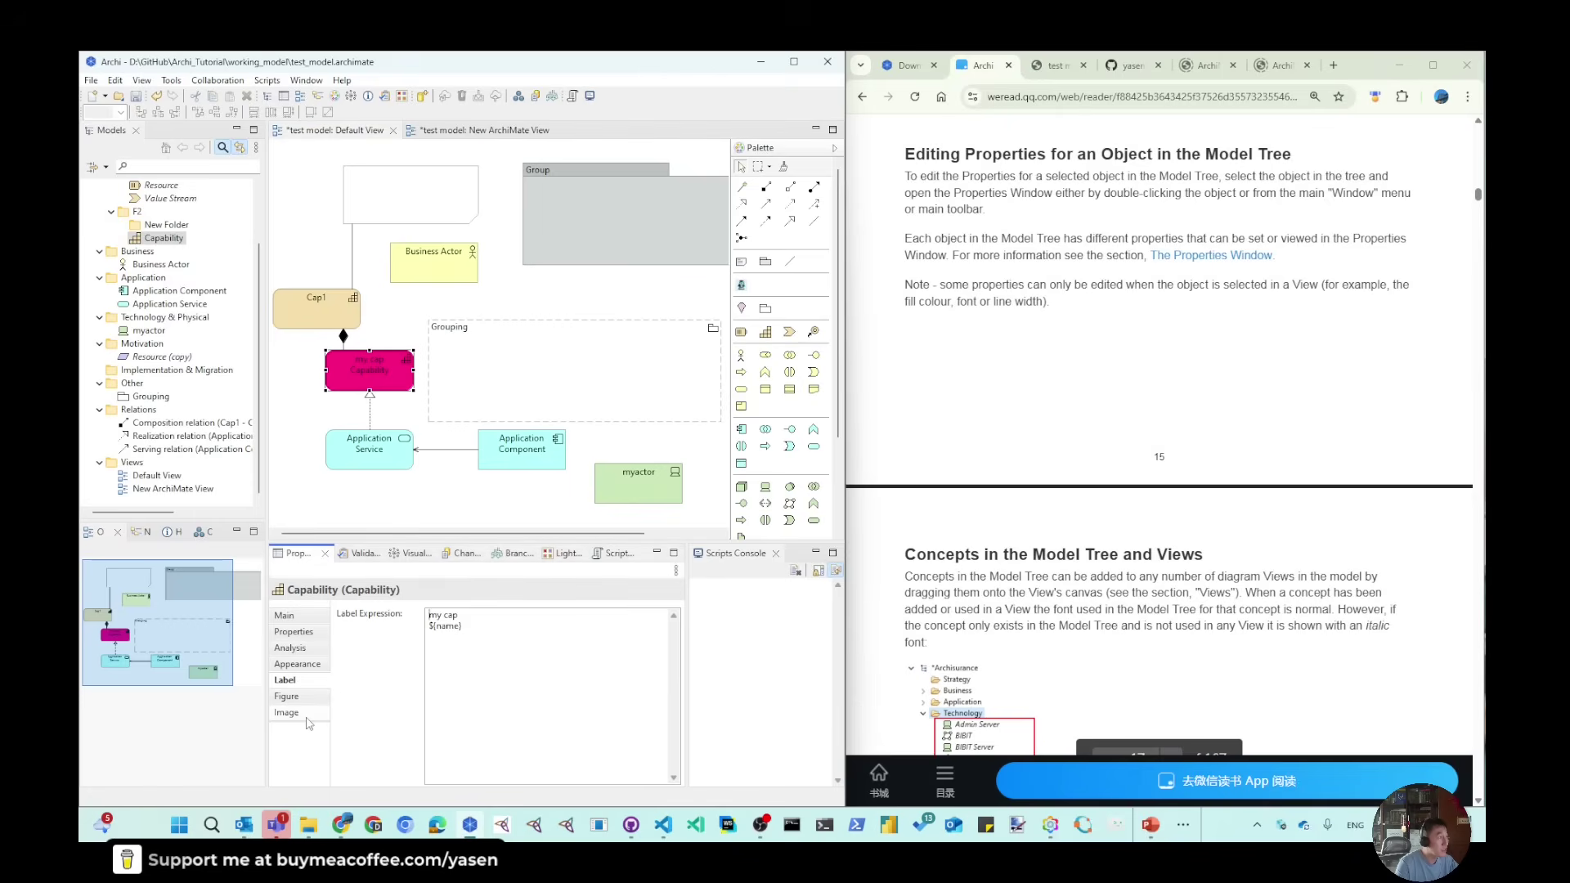
pyautogui.click(515, 618)
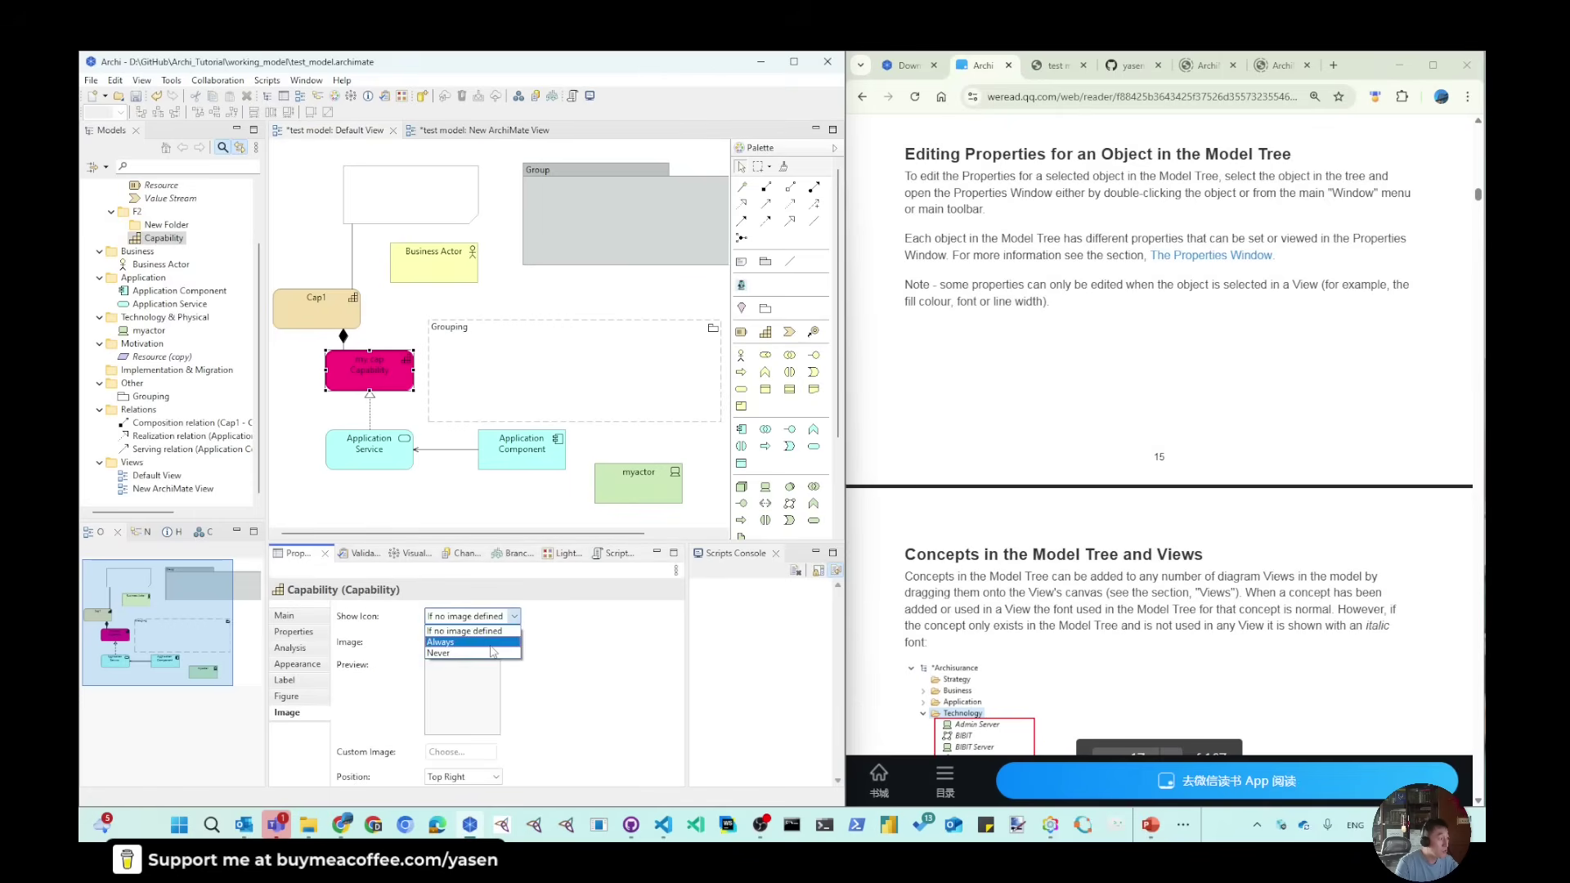
pyautogui.click(494, 651)
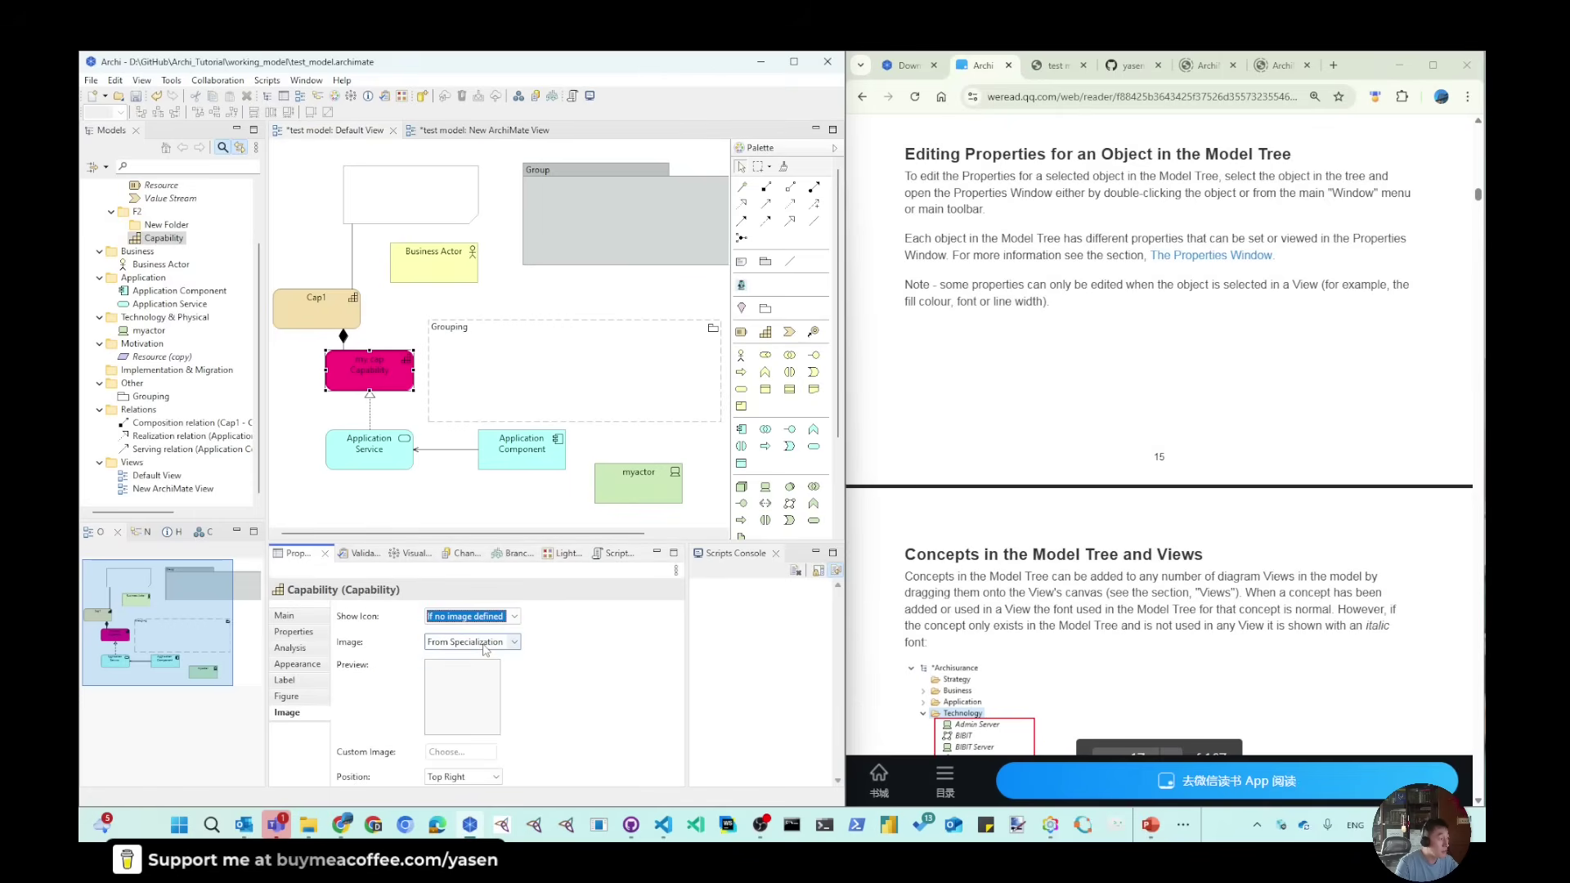
pyautogui.click(515, 644)
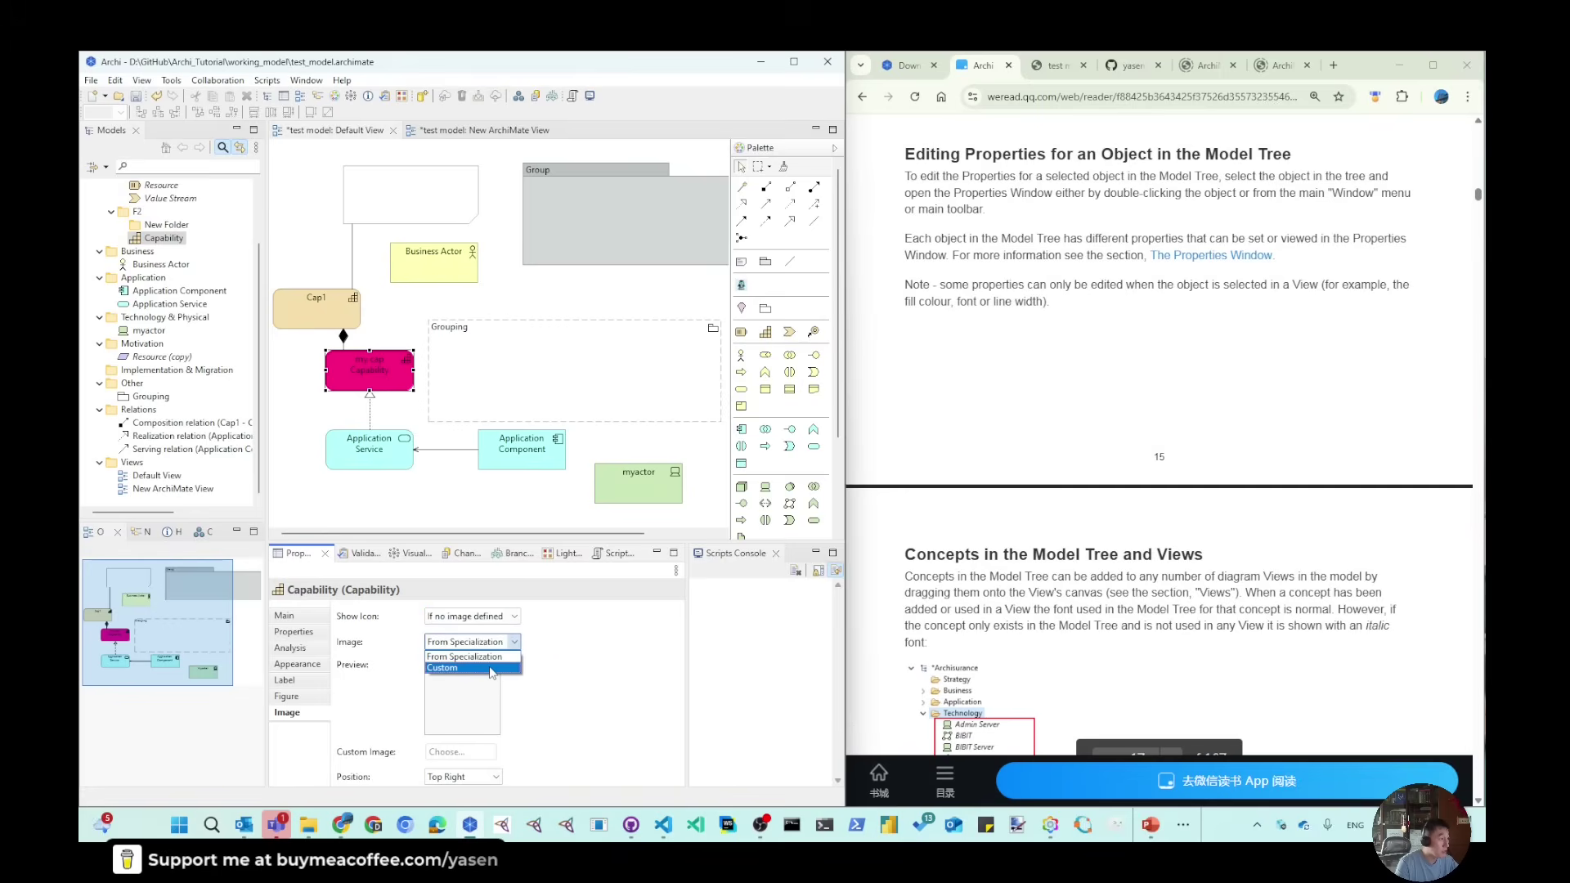
pyautogui.click(491, 668)
# Load the colourful house drawing from a subfolder of My Pictures as the custom image of Capability in the Default View.
pyautogui.click(460, 752)
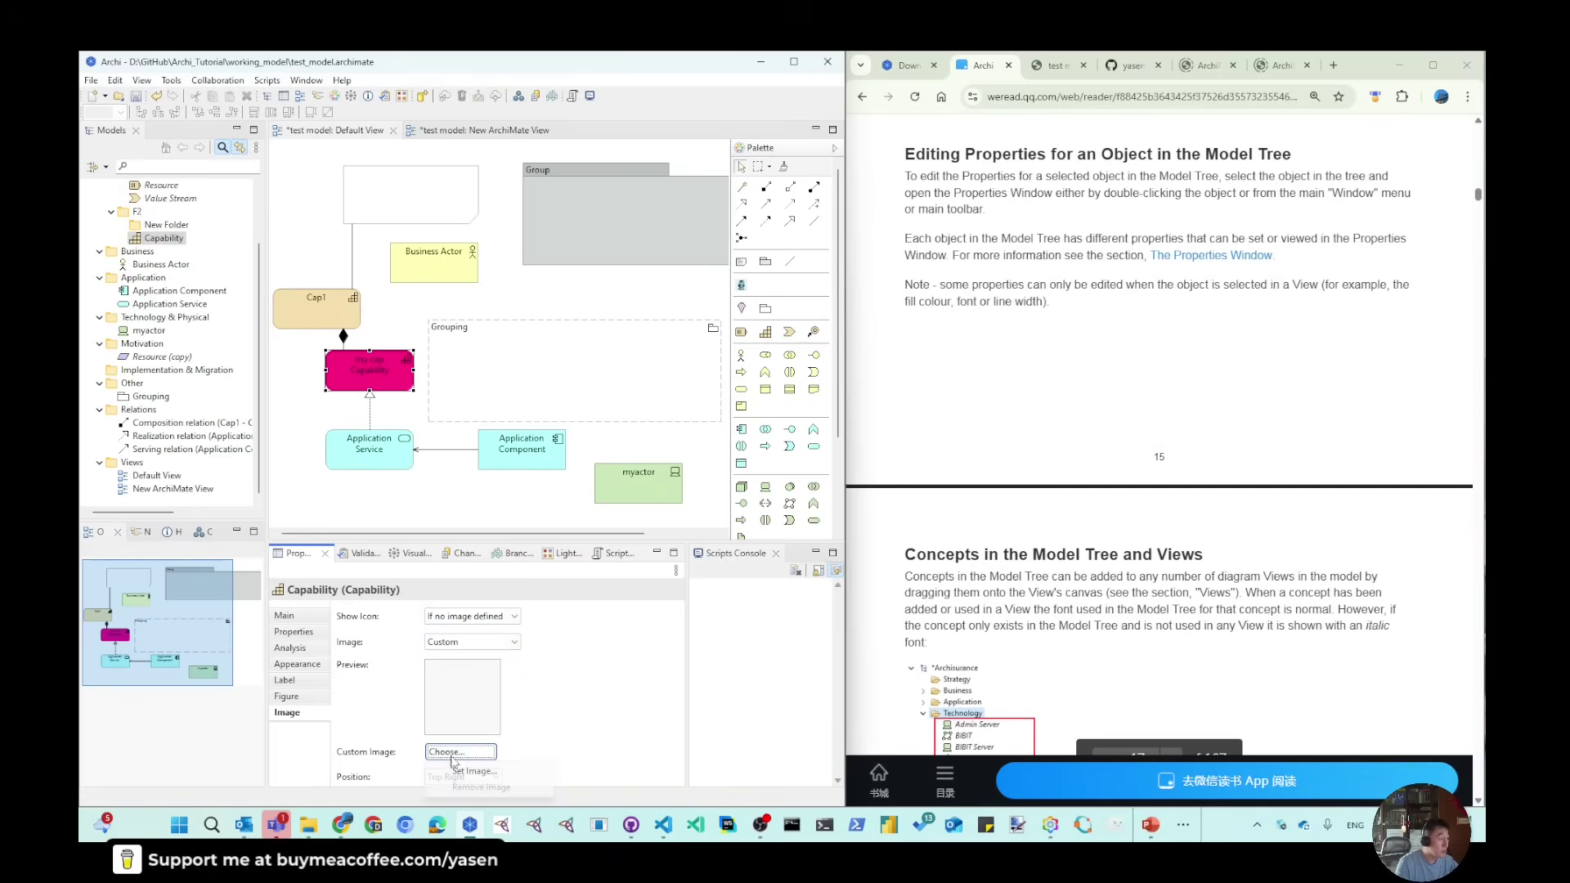
pyautogui.click(474, 771)
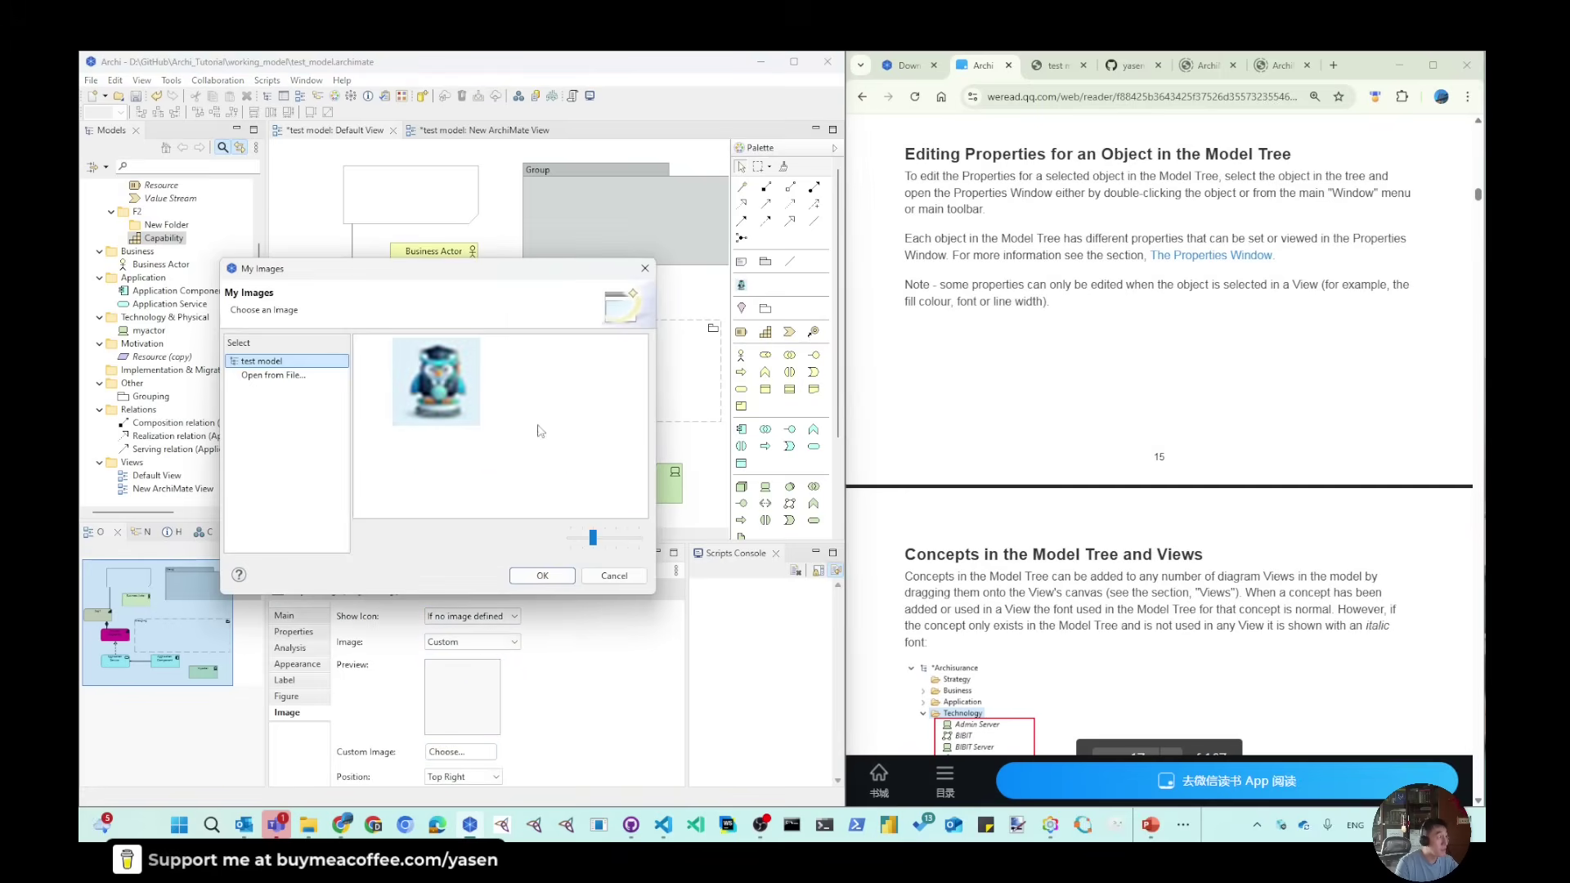
pyautogui.click(293, 376)
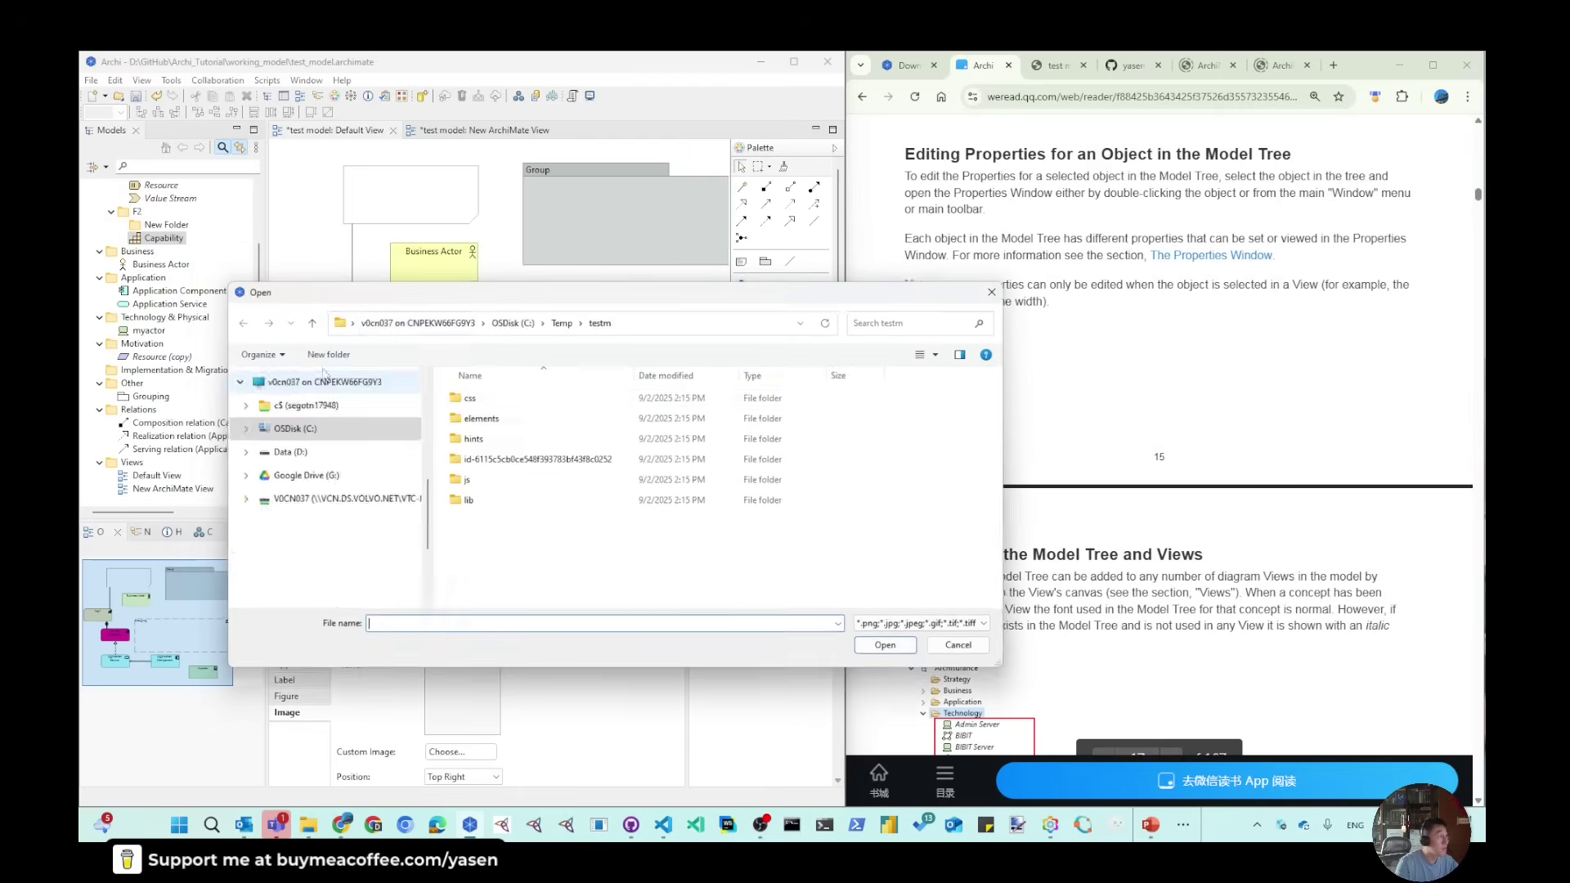
pyautogui.click(292, 450)
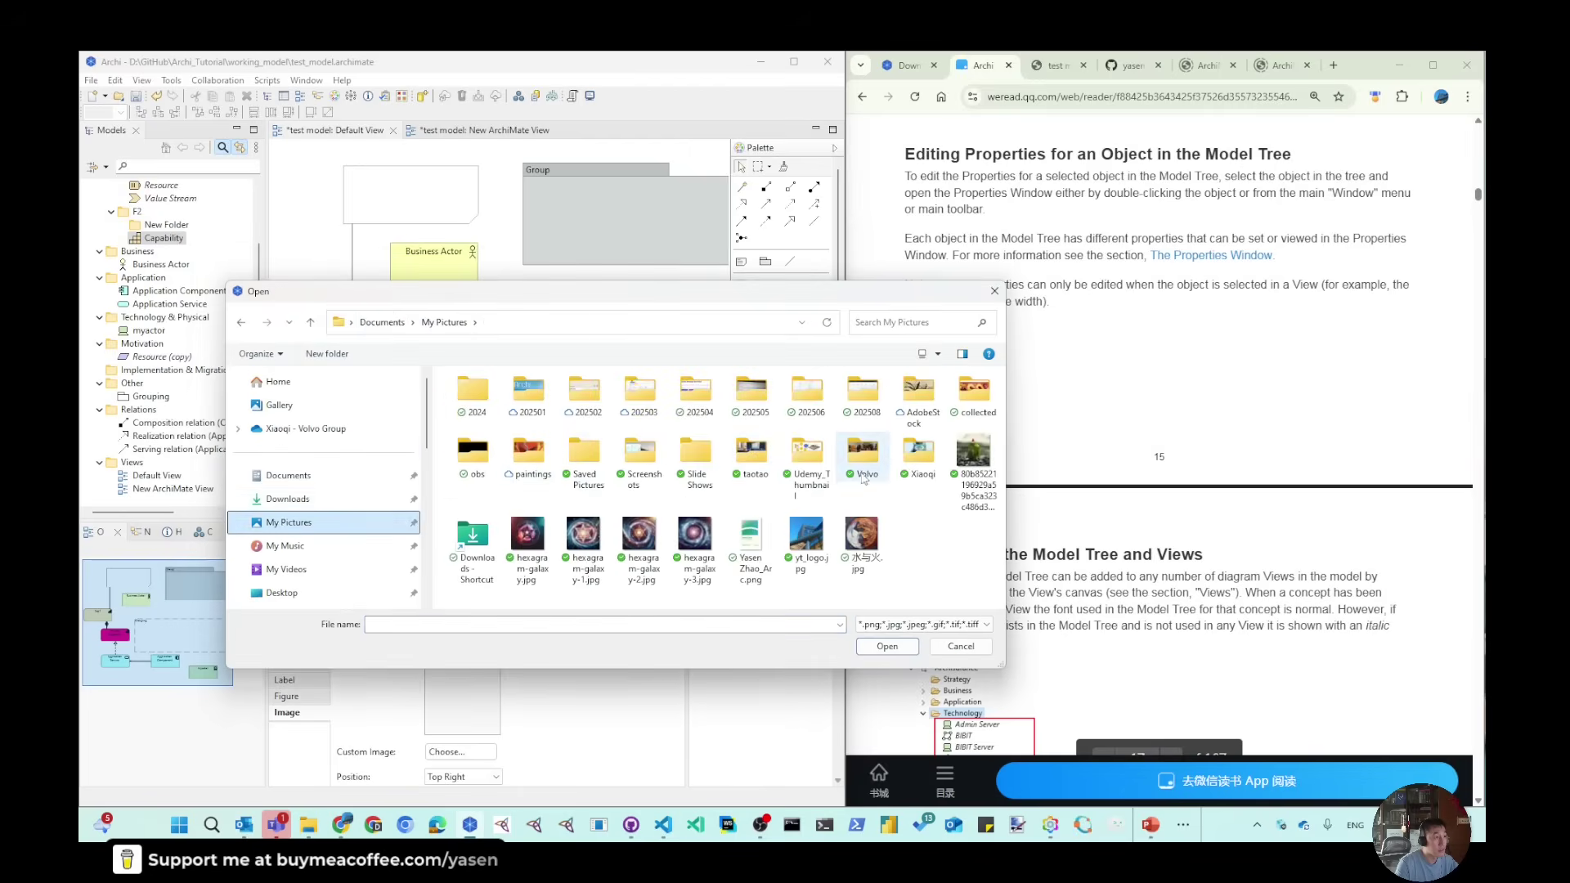
pyautogui.doubleClick(918, 454)
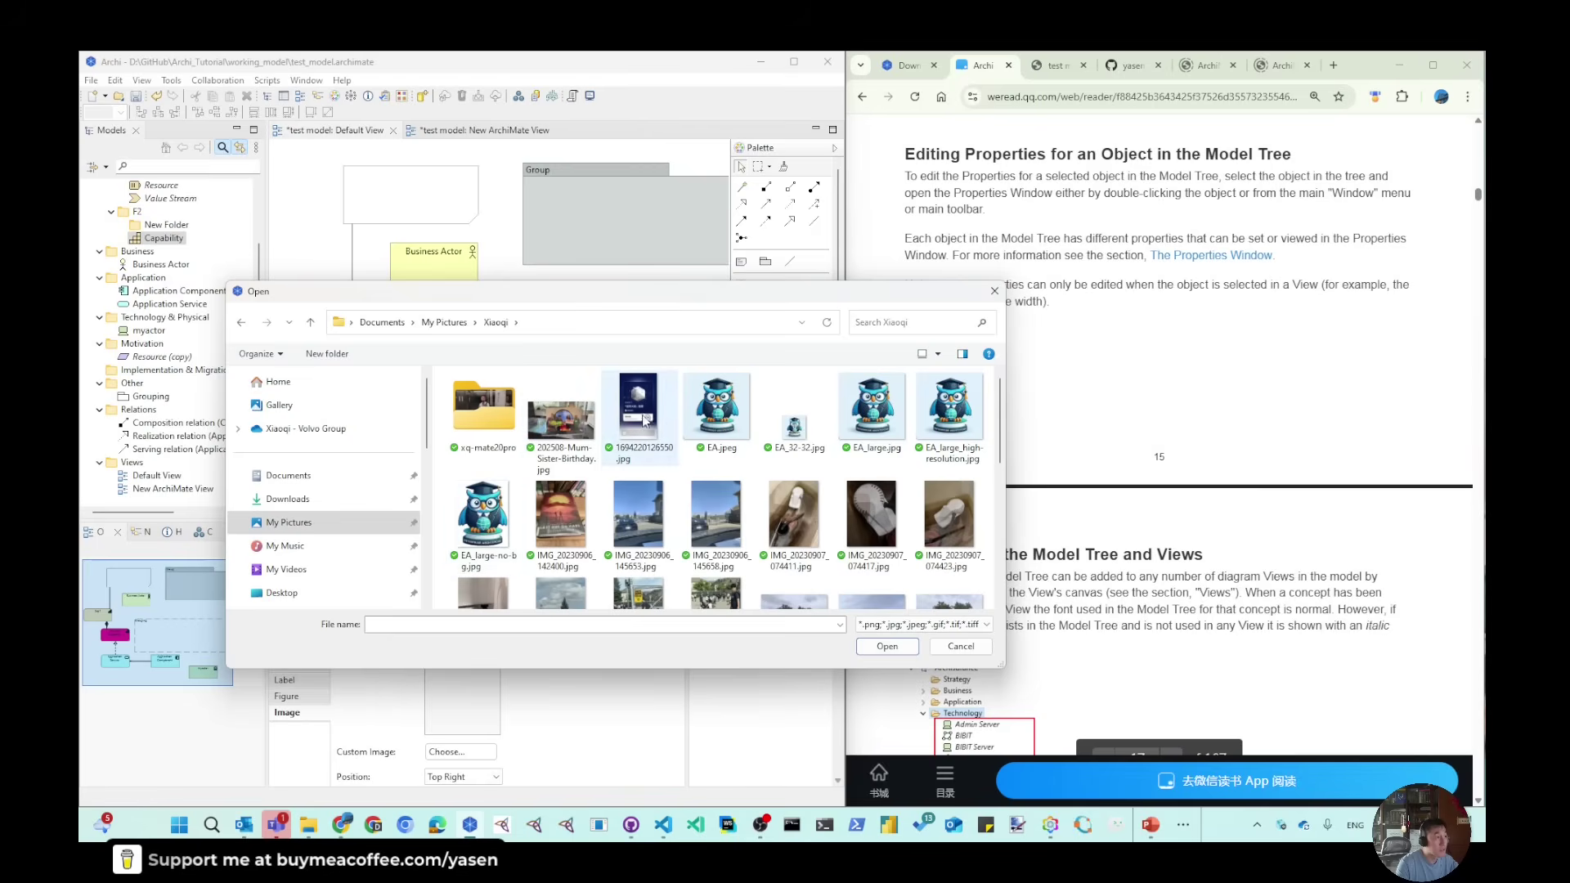
pyautogui.scroll(-3, 672, 534)
pyautogui.scroll(-1, 672, 535)
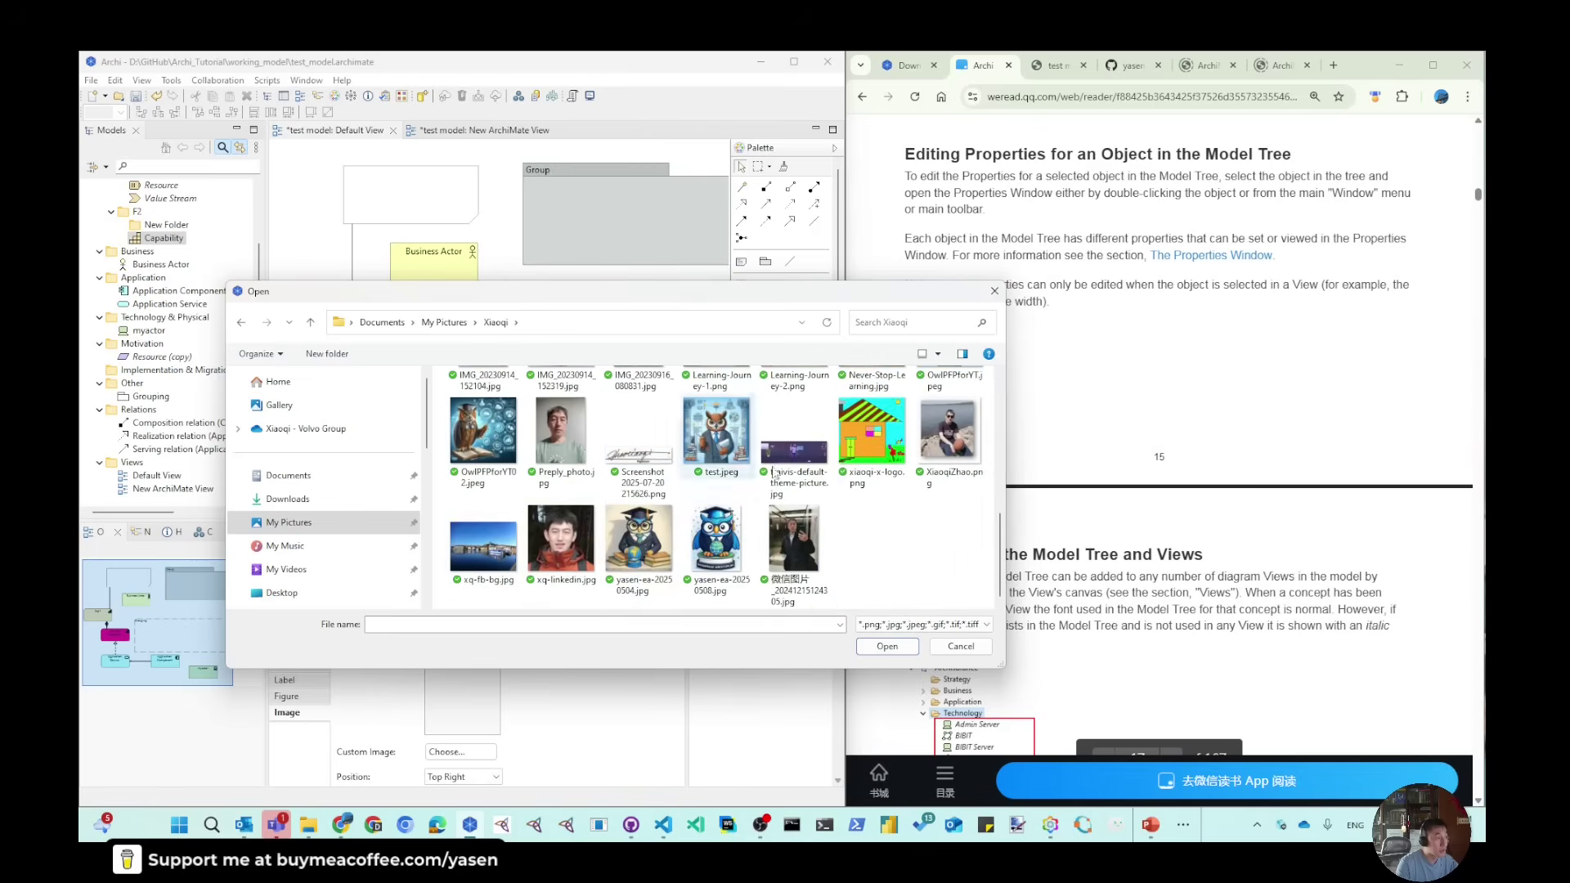
pyautogui.doubleClick(871, 441)
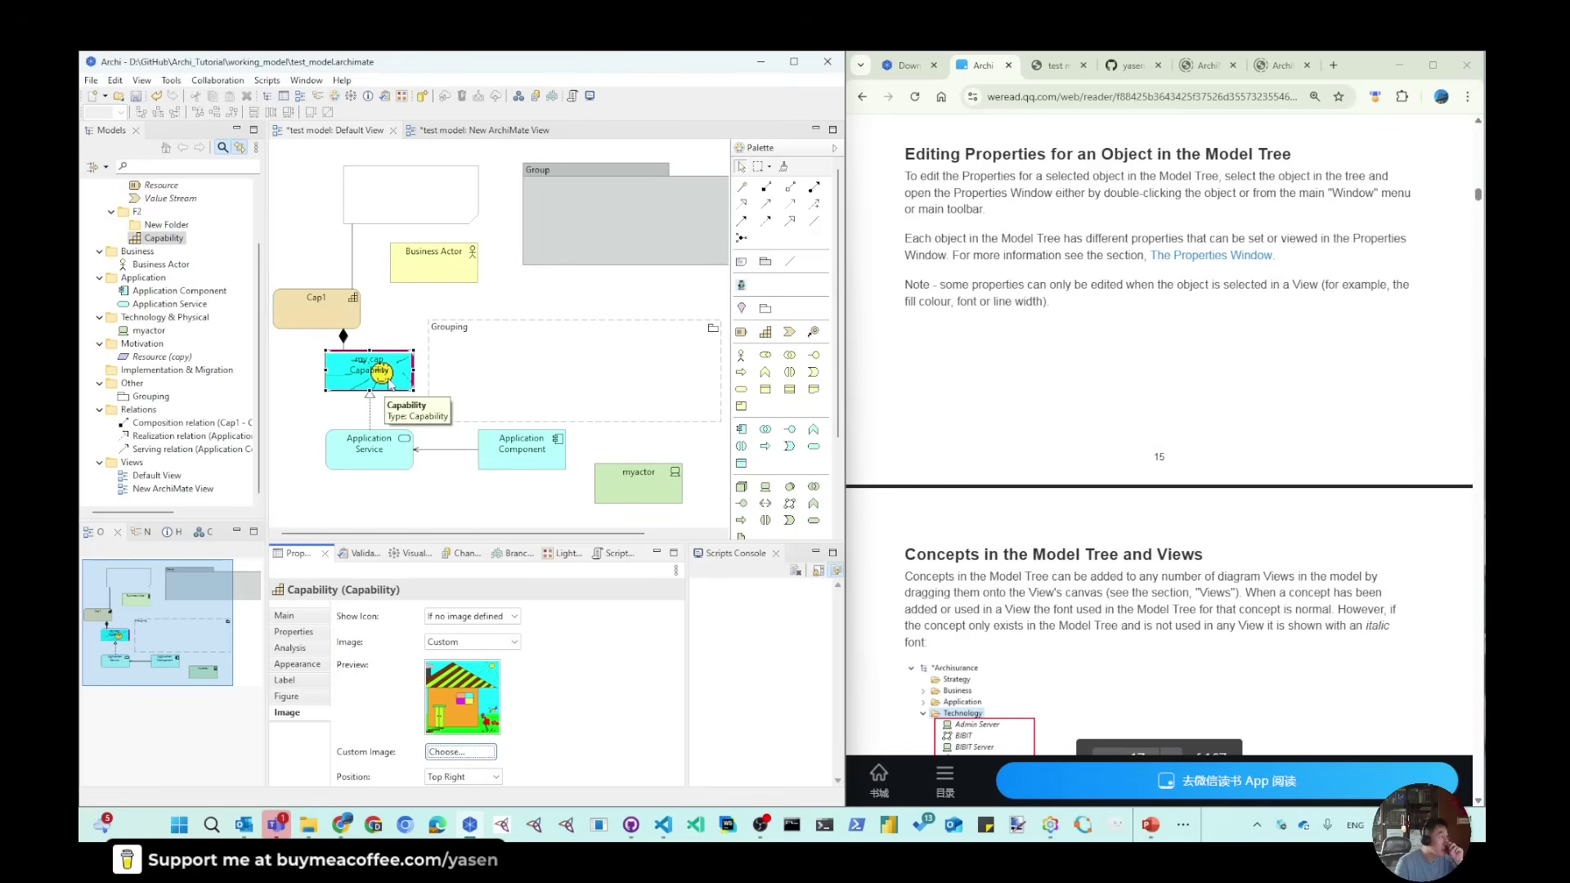
pyautogui.click(441, 491)
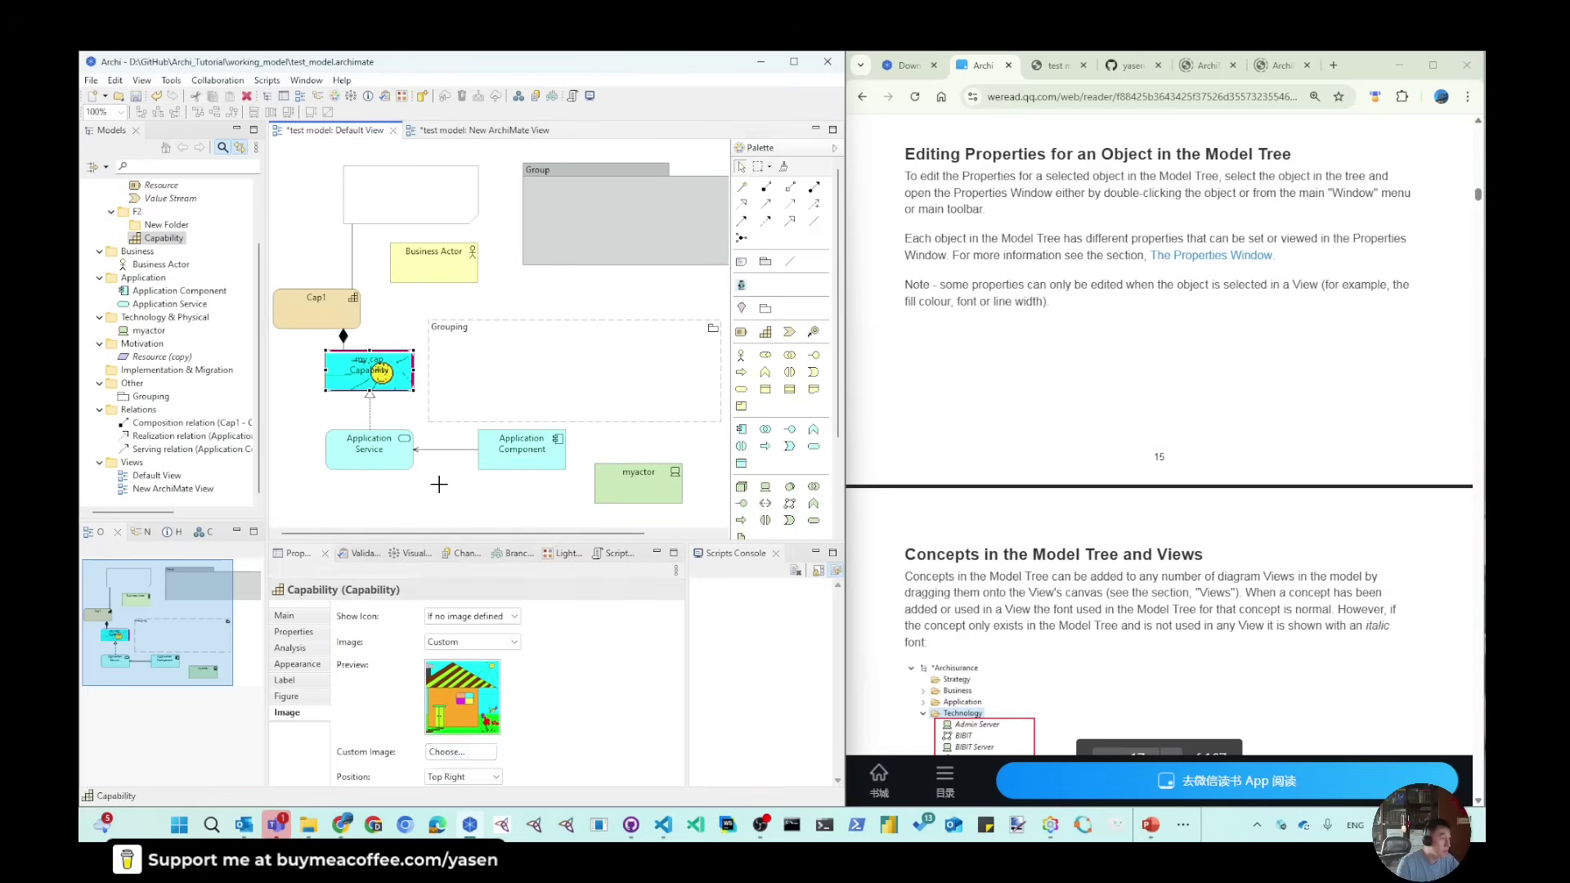
# Compare the label properties of Capability in New ArchiMate View with the properties of Default View and Capability in the model tree.
pyautogui.doubleClick(148, 489)
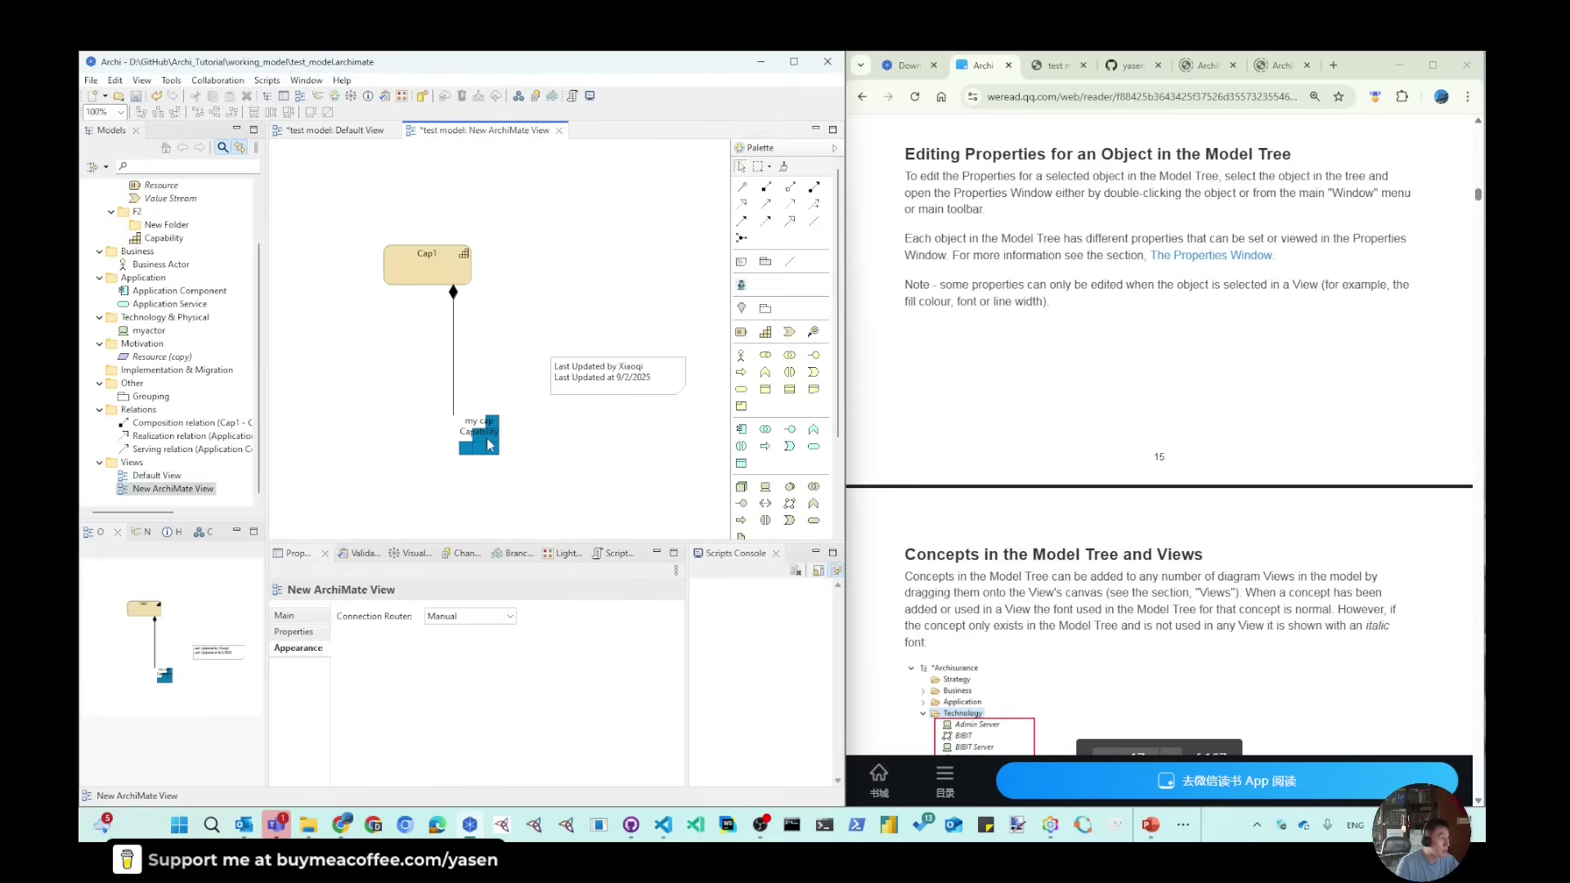
pyautogui.click(486, 439)
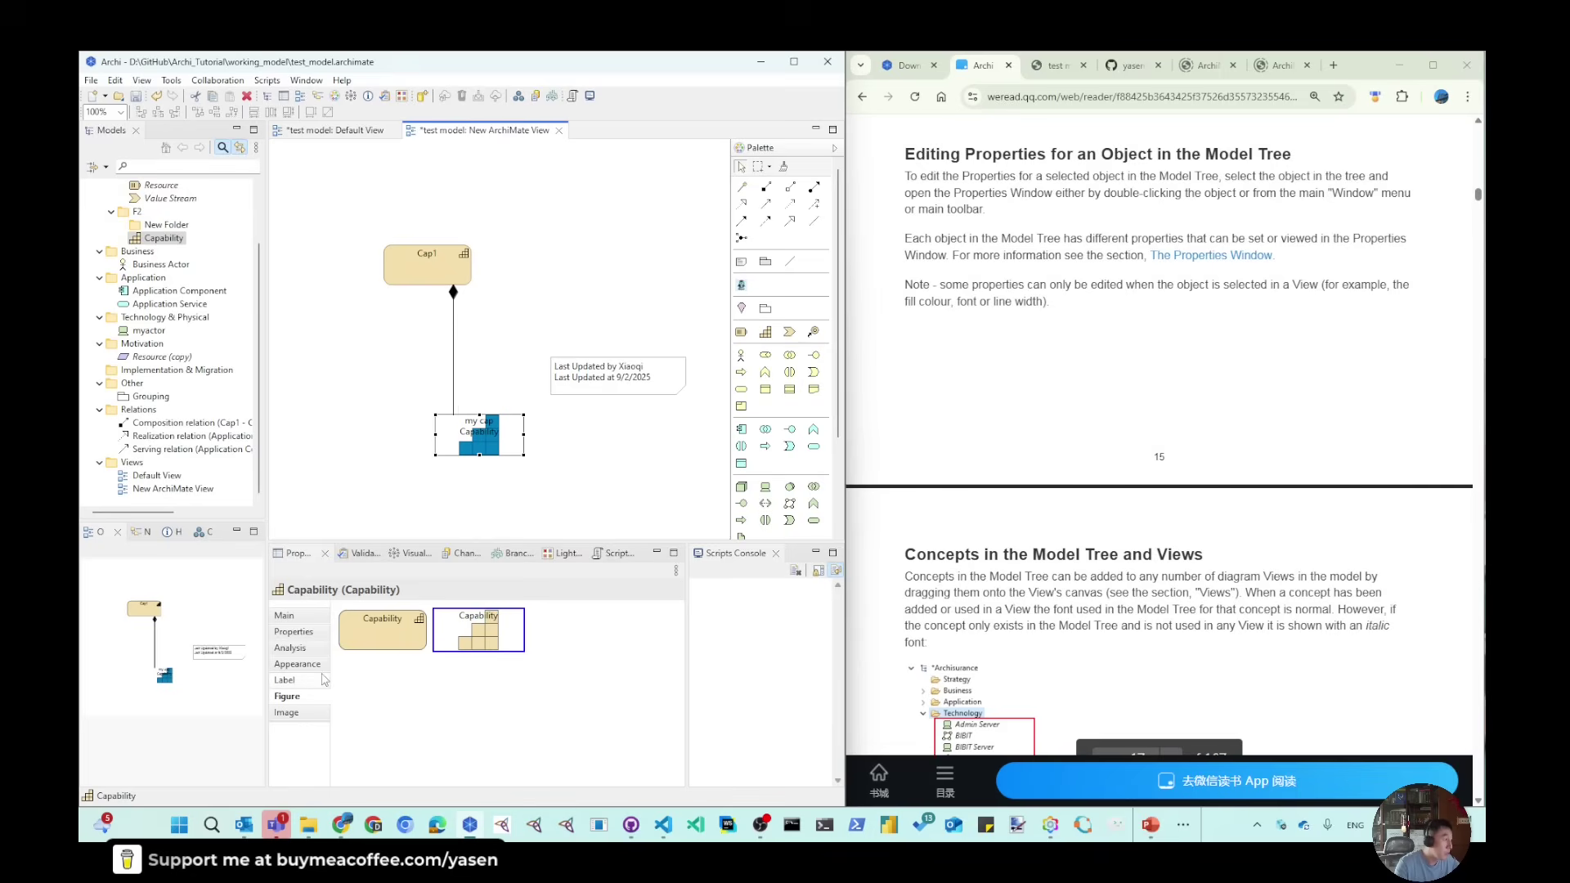
pyautogui.click(284, 679)
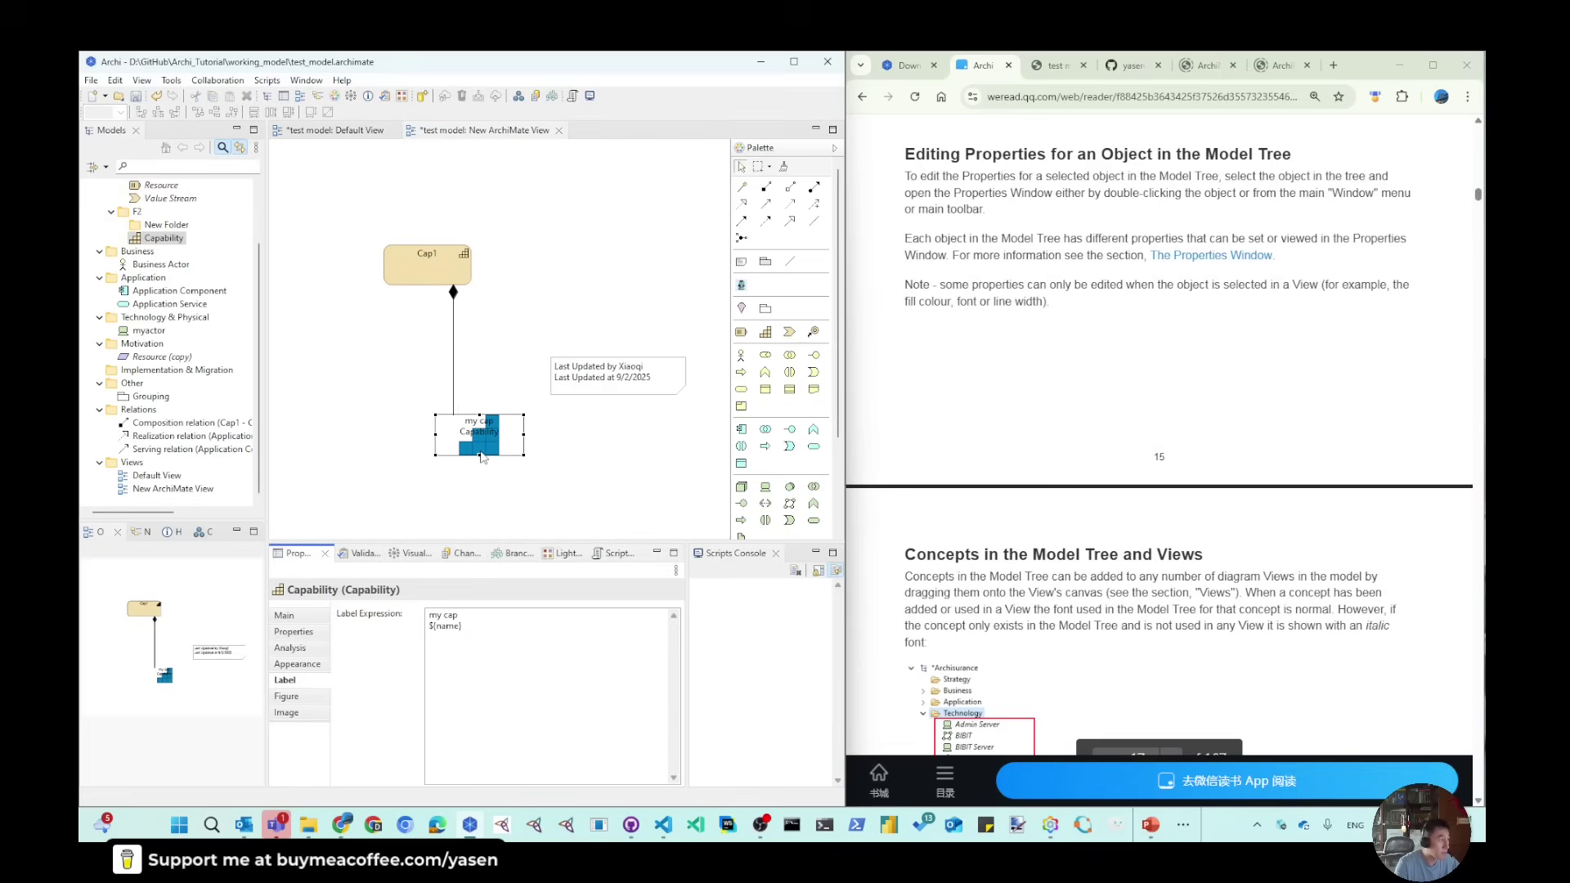
pyautogui.click(159, 475)
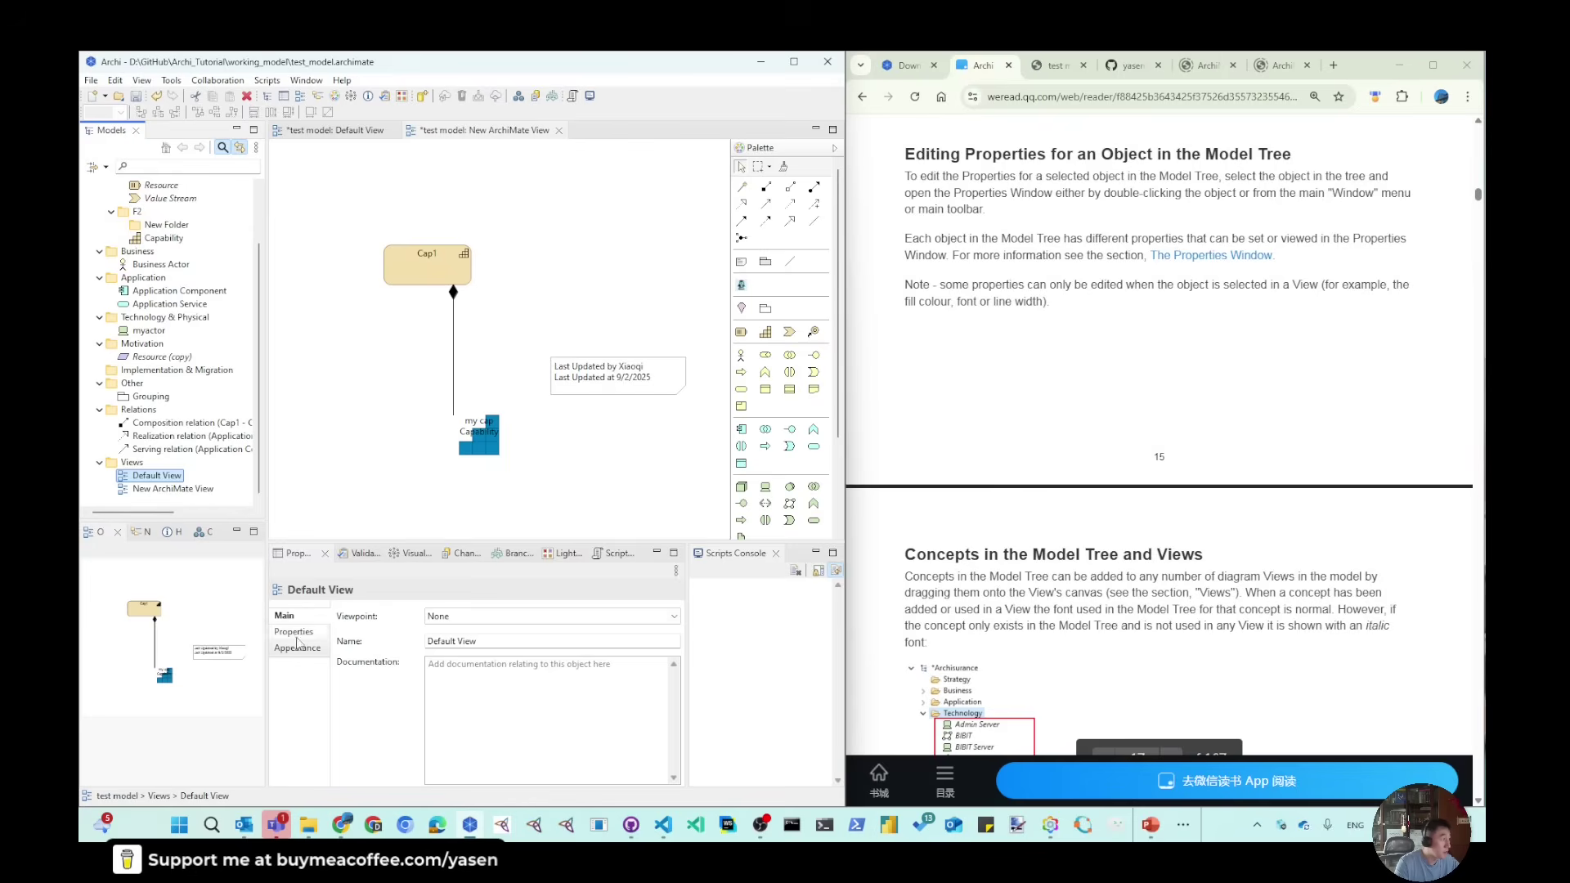
pyautogui.click(163, 238)
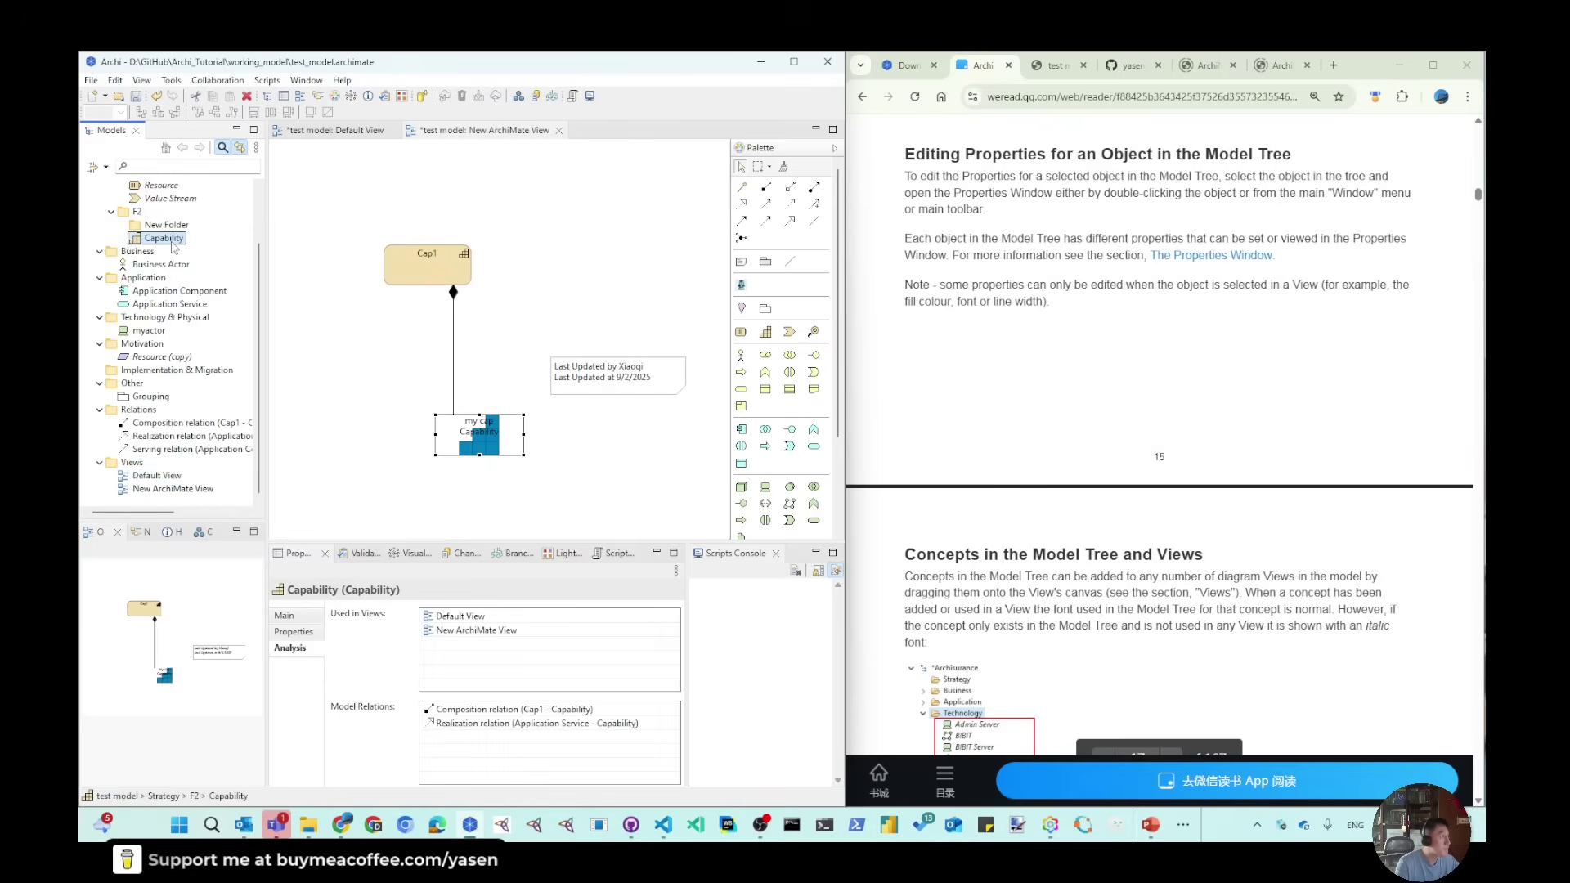